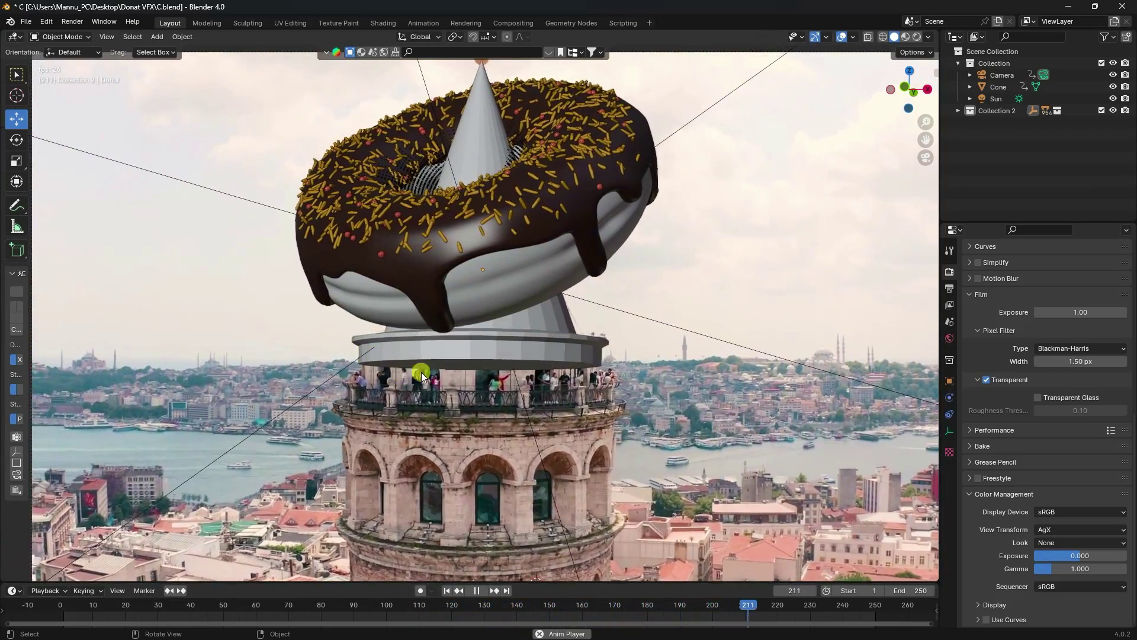
- Play back the donut tower animation from the first frame and switch the viewport to rendered shading
{"action": "left_click", "coordinate": [477, 591]}
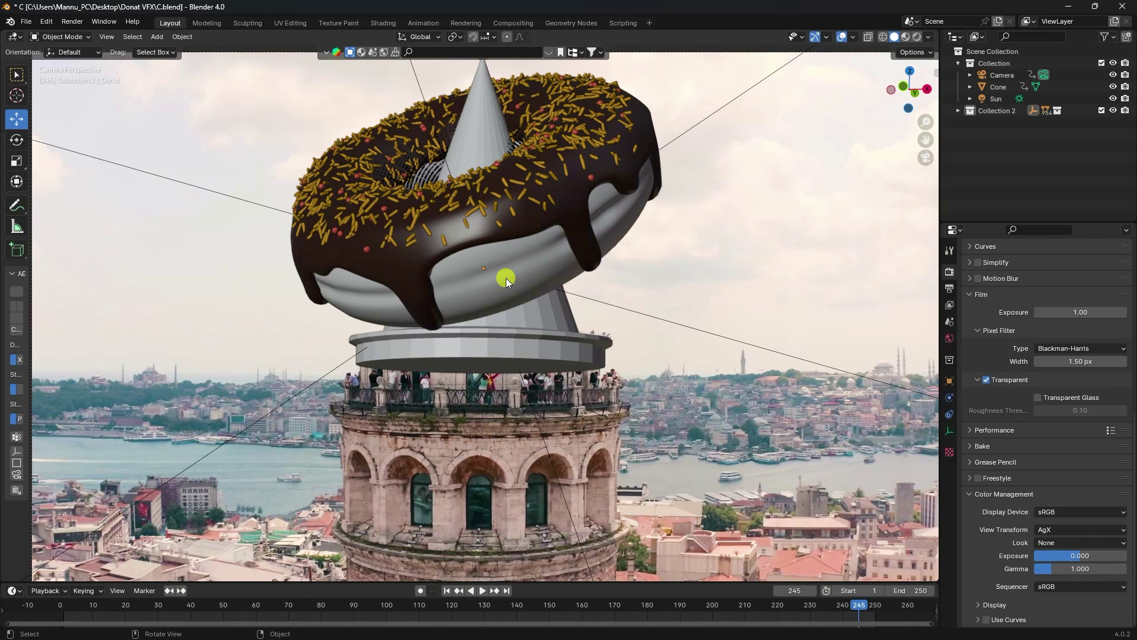
{"action": "left_click", "coordinate": [447, 590]}
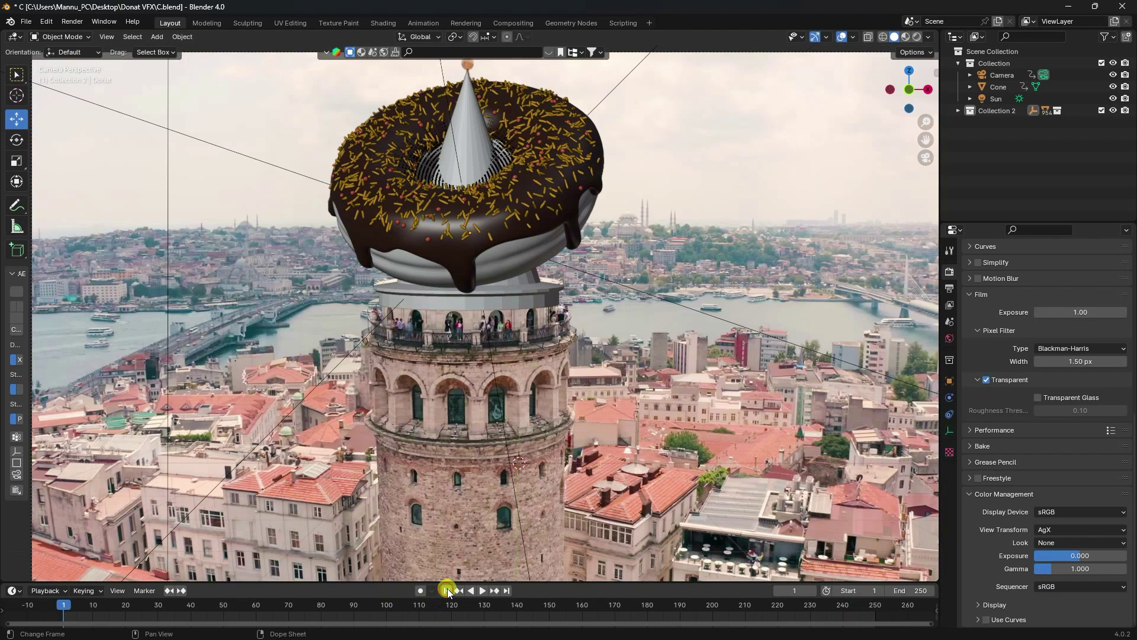
{"action": "left_click", "coordinate": [483, 590]}
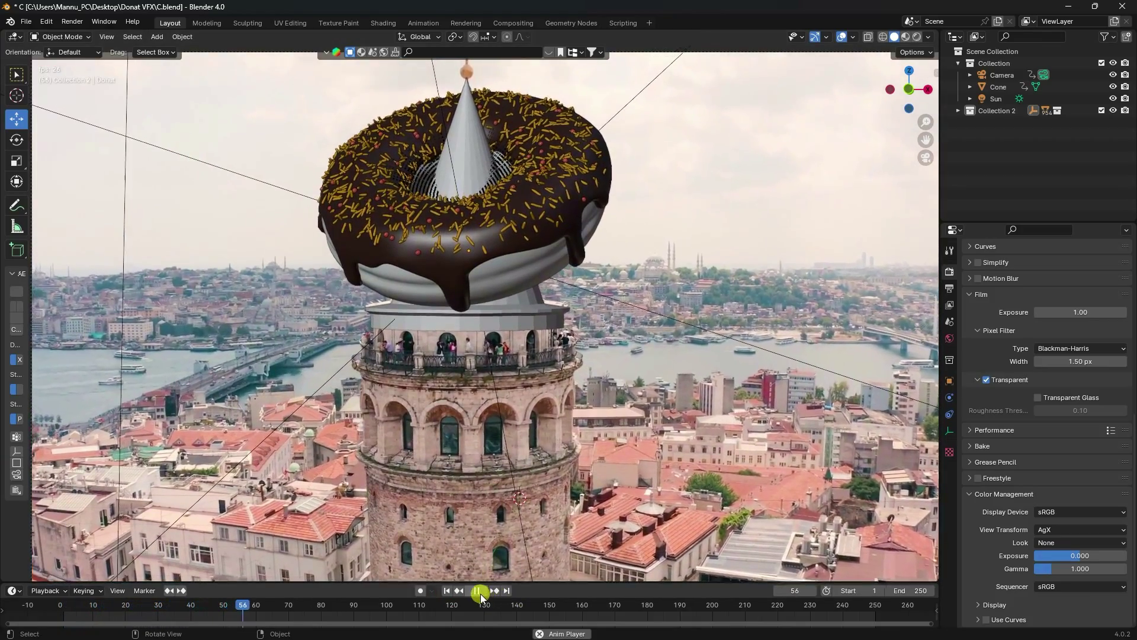
{"action": "left_click", "coordinate": [477, 590]}
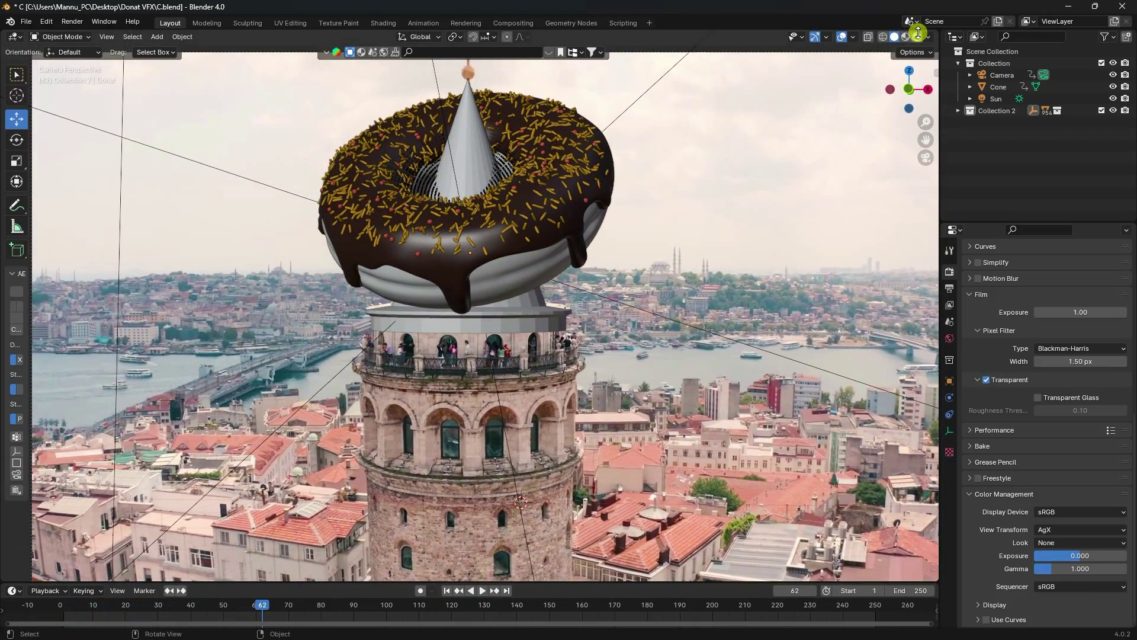
{"action": "left_click", "coordinate": [917, 35]}
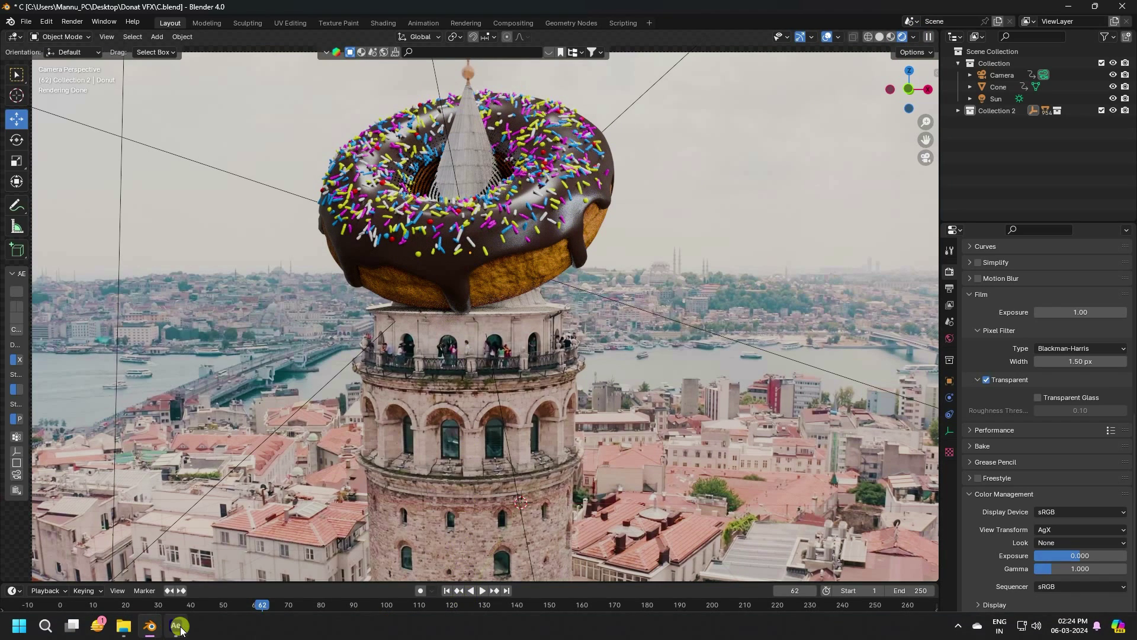
- Switch to After Effects and preview the finished donut tower composite
{"action": "left_click", "coordinate": [176, 635]}
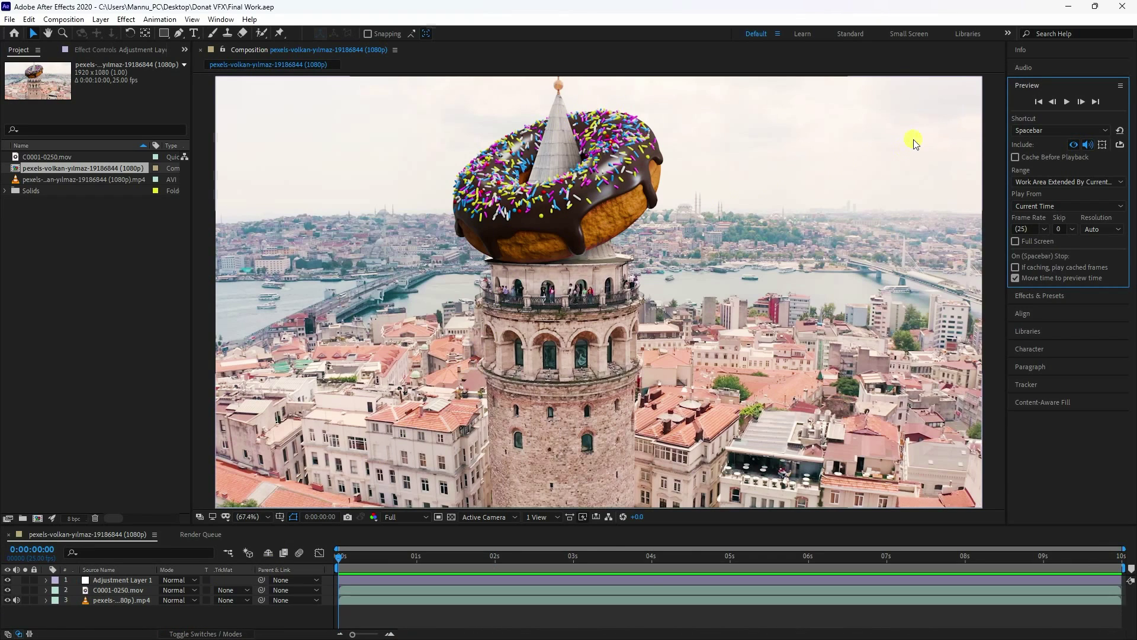
{"action": "left_click", "coordinate": [1069, 104]}
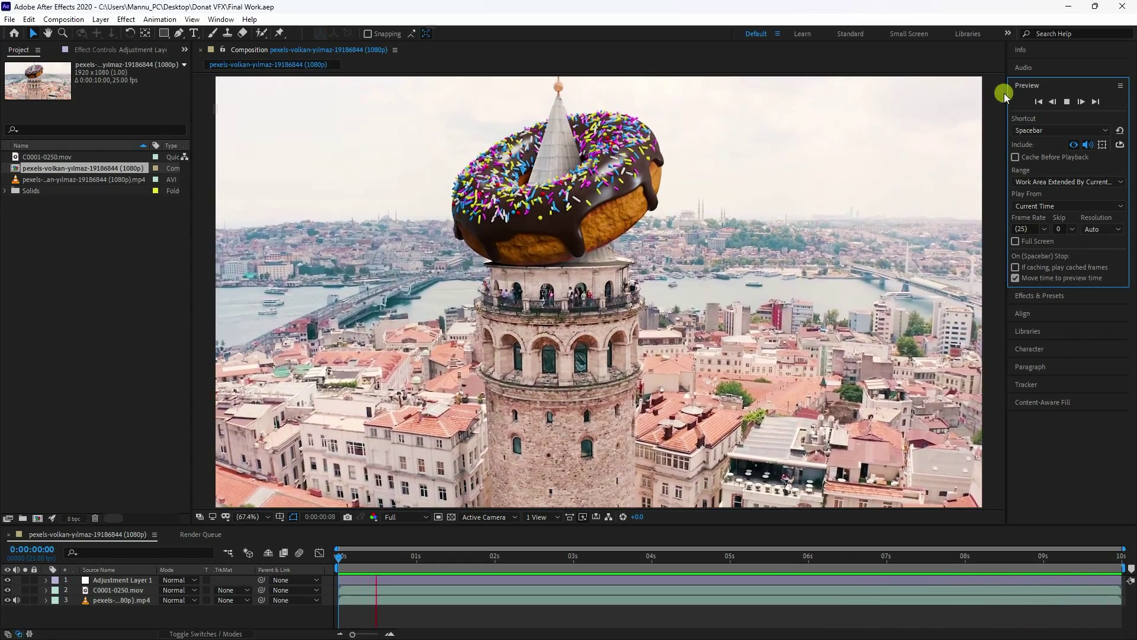
{"action": "left_click", "coordinate": [1066, 101]}
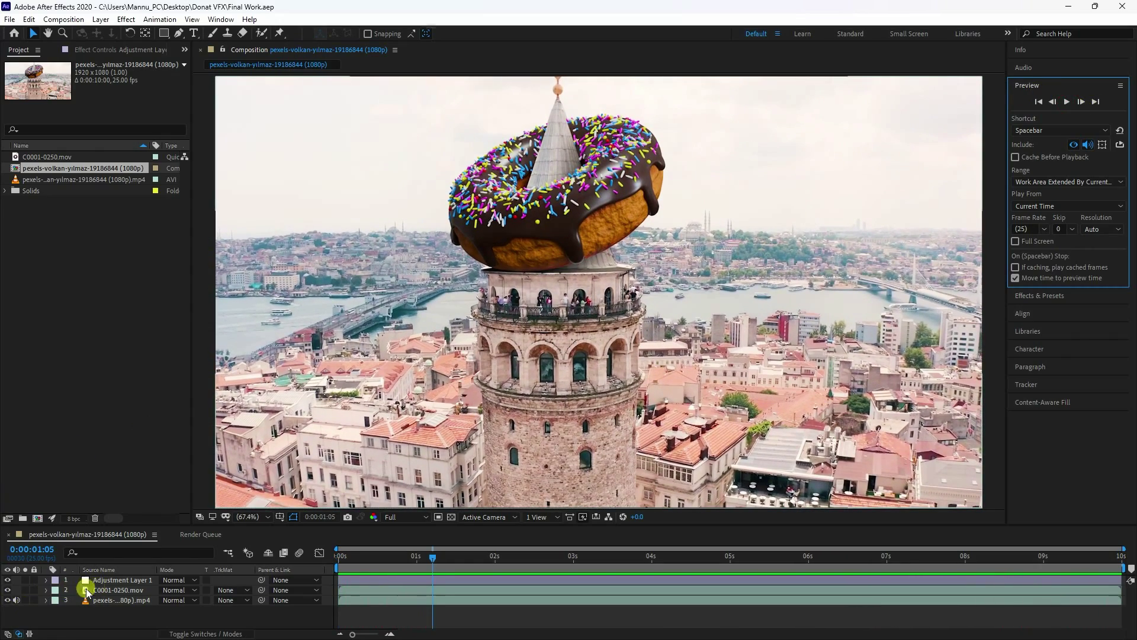
- Compare the composite with the C0001-0250.mov layer hidden and shown again, previewing the footage each time
{"action": "left_click", "coordinate": [8, 590]}
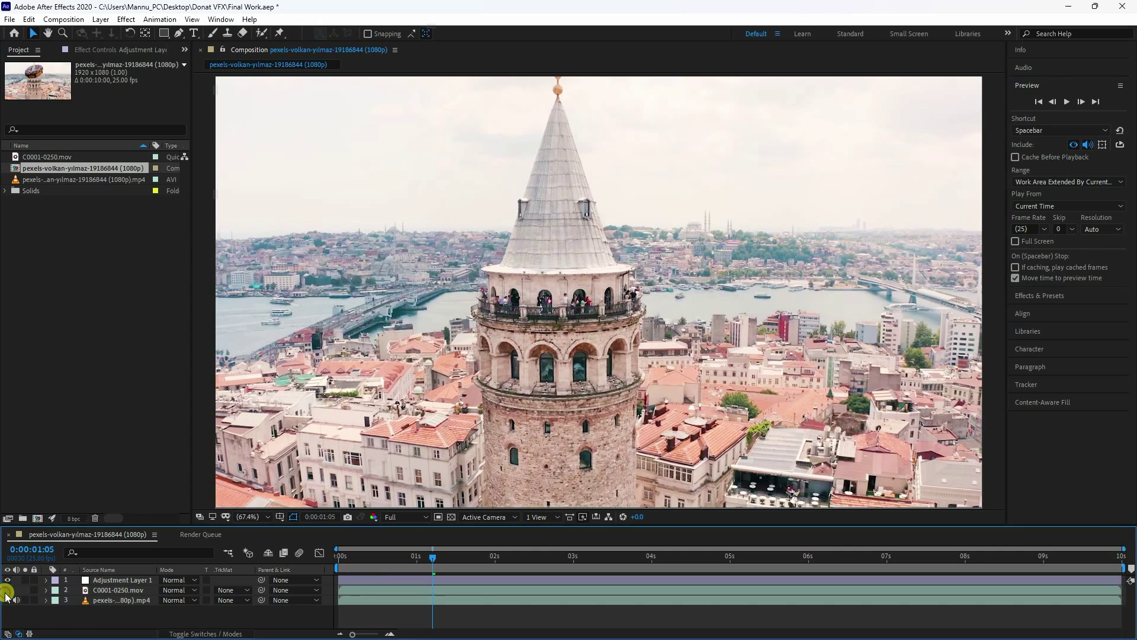
{"action": "left_click", "coordinate": [1066, 101]}
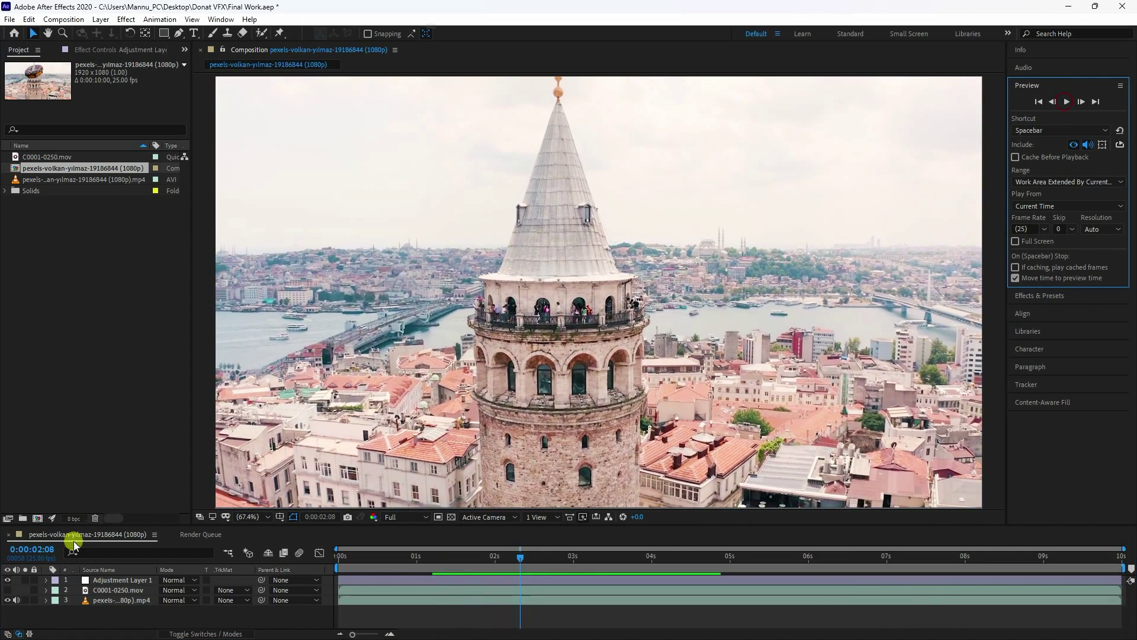
{"action": "left_click", "coordinate": [8, 589]}
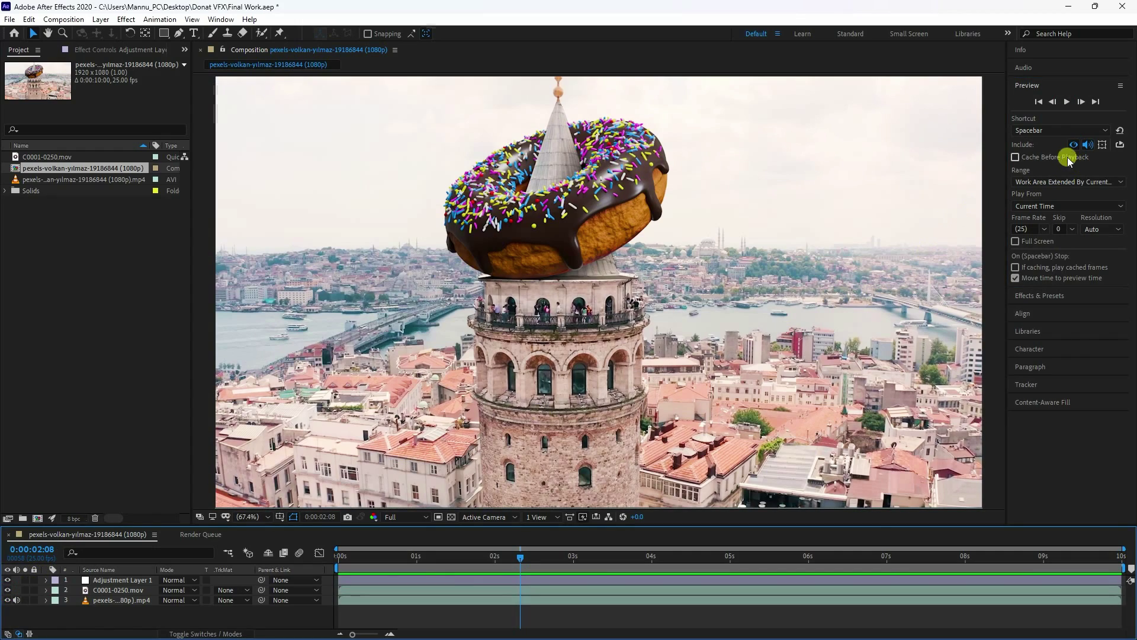
{"action": "left_click", "coordinate": [1066, 101]}
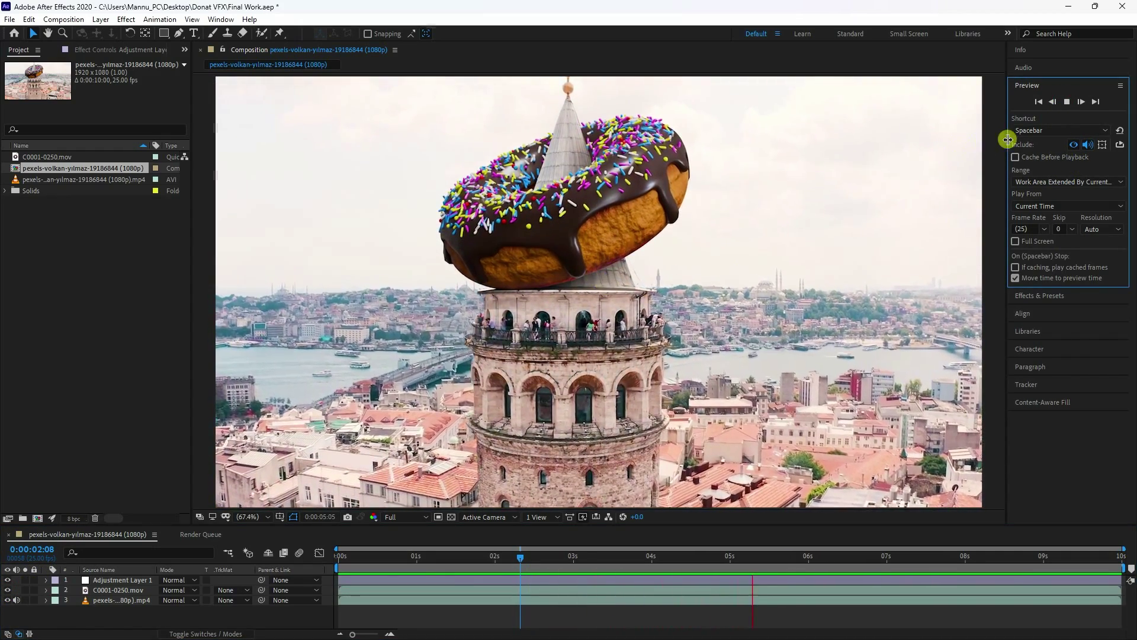
{"action": "left_click", "coordinate": [1066, 101]}
- Start a new After Effects project without saving the changes to the current one
{"action": "left_click", "coordinate": [166, 491]}
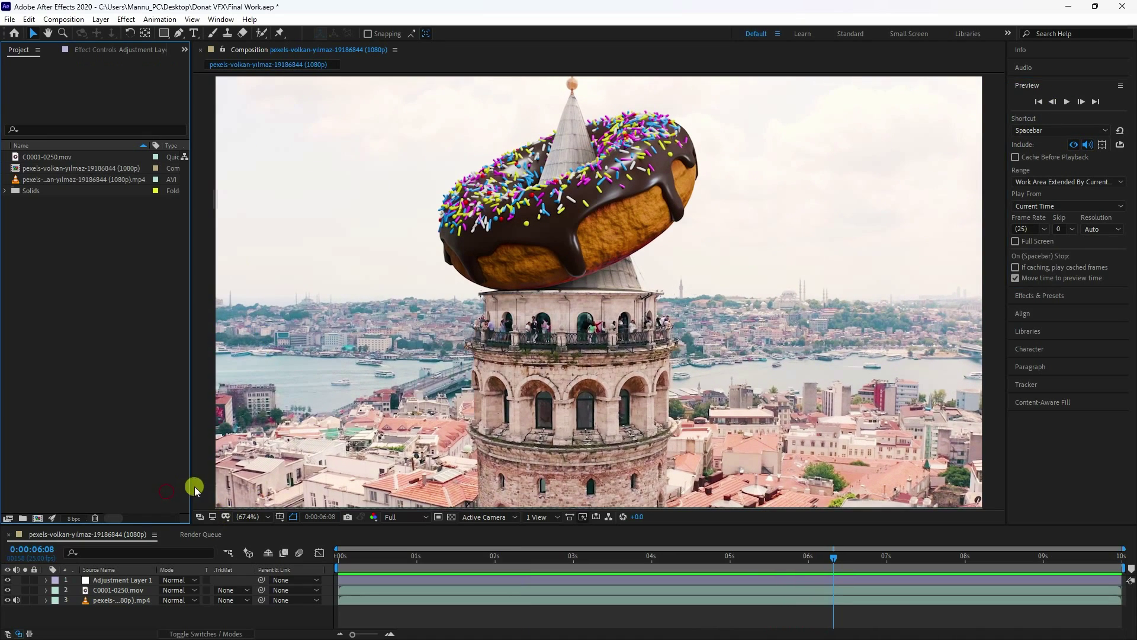
{"action": "left_click", "coordinate": [9, 19]}
{"action": "mouse_move", "coordinate": [116, 34]}
{"action": "left_click", "coordinate": [231, 33]}
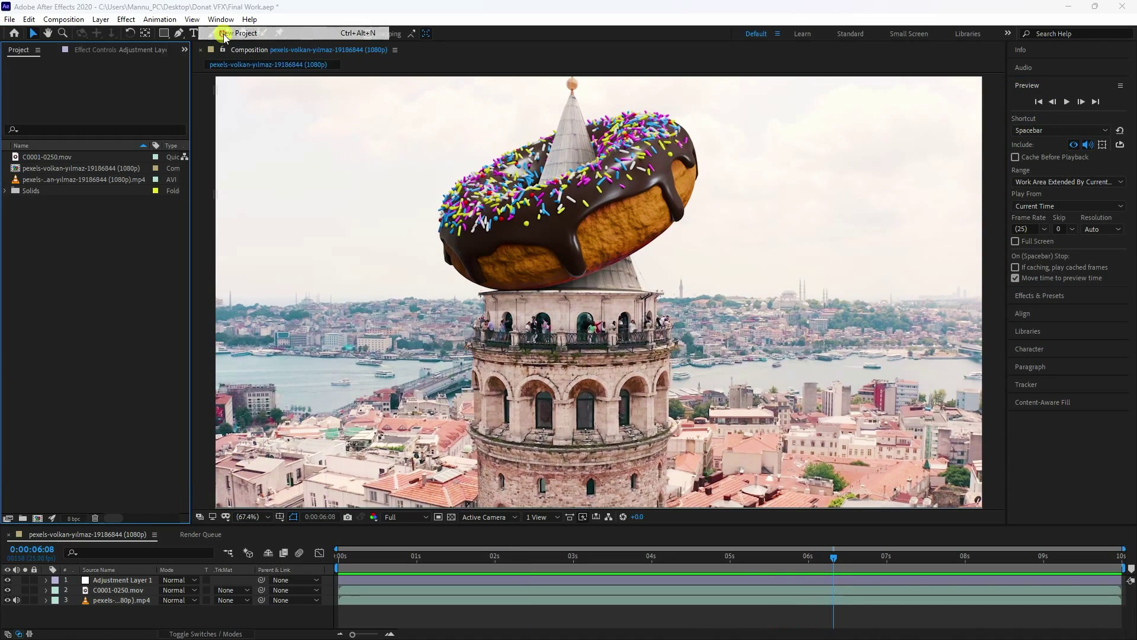
{"action": "left_click", "coordinate": [576, 340]}
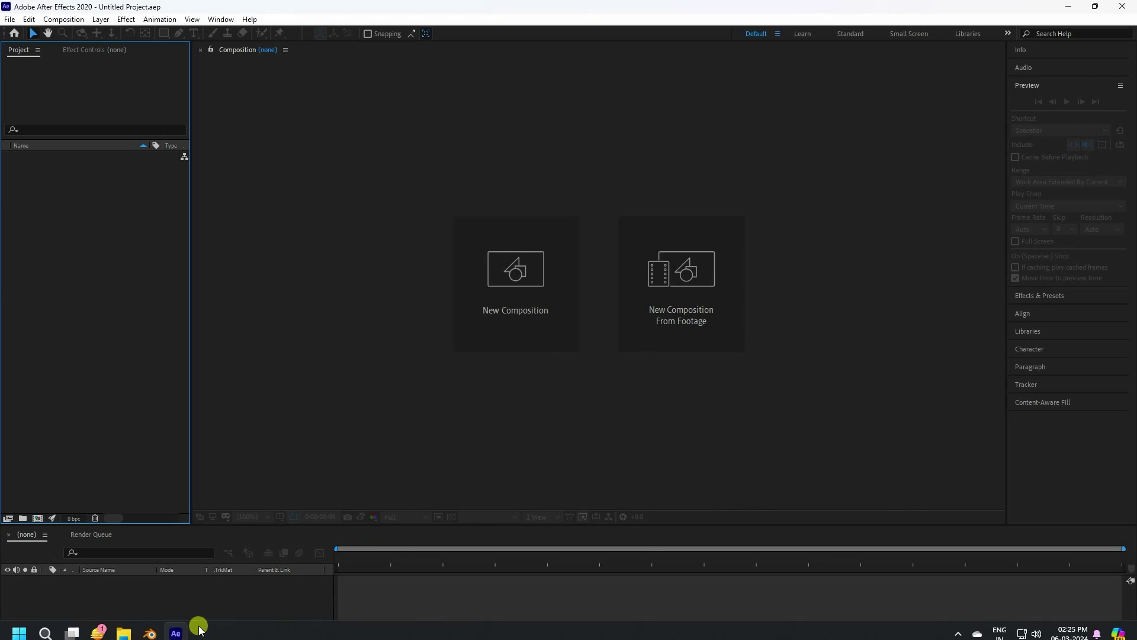
- Switch to Blender, start a new file without saving the old one, and delete the default cube and light
{"action": "left_click", "coordinate": [155, 628]}
{"action": "left_click", "coordinate": [26, 22]}
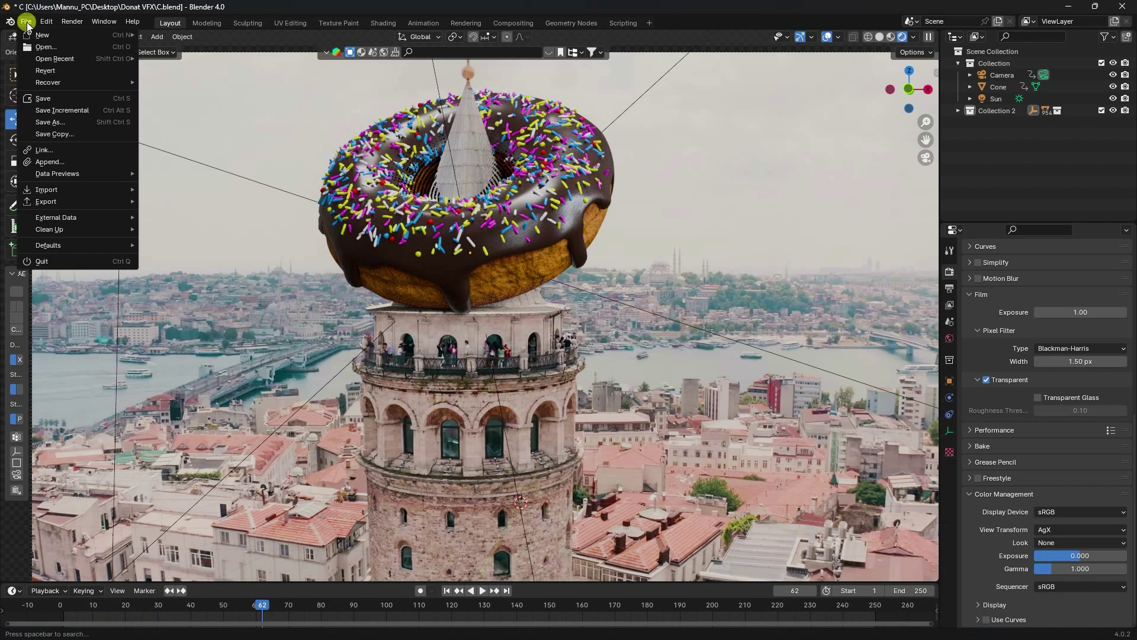
{"action": "mouse_move", "coordinate": [76, 34]}
{"action": "left_click", "coordinate": [213, 37]}
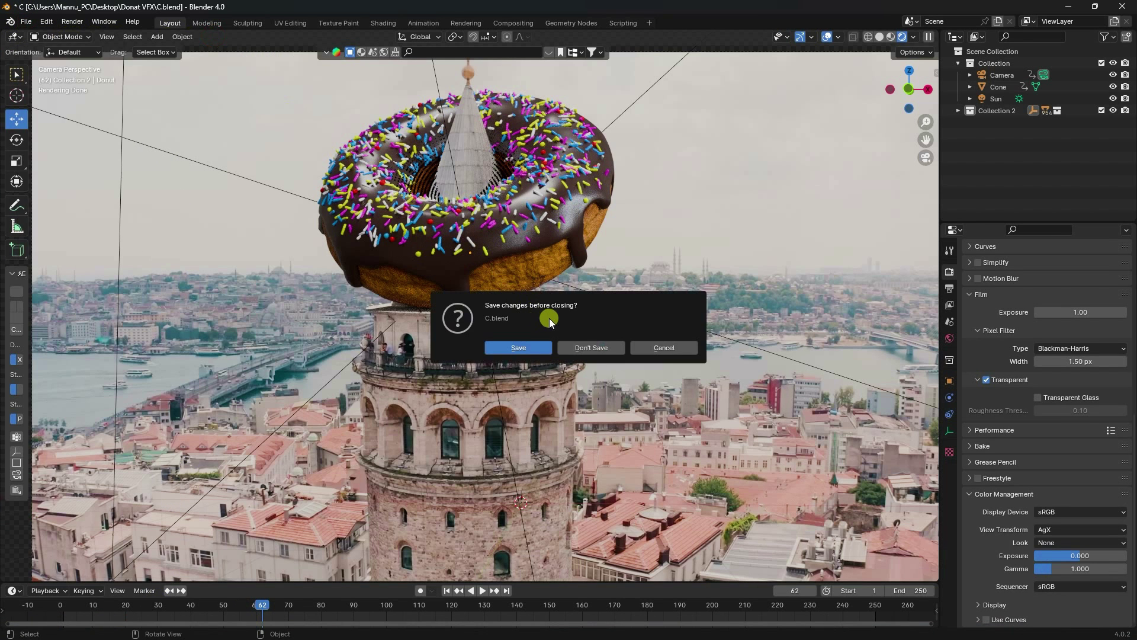
{"action": "left_click", "coordinate": [583, 347]}
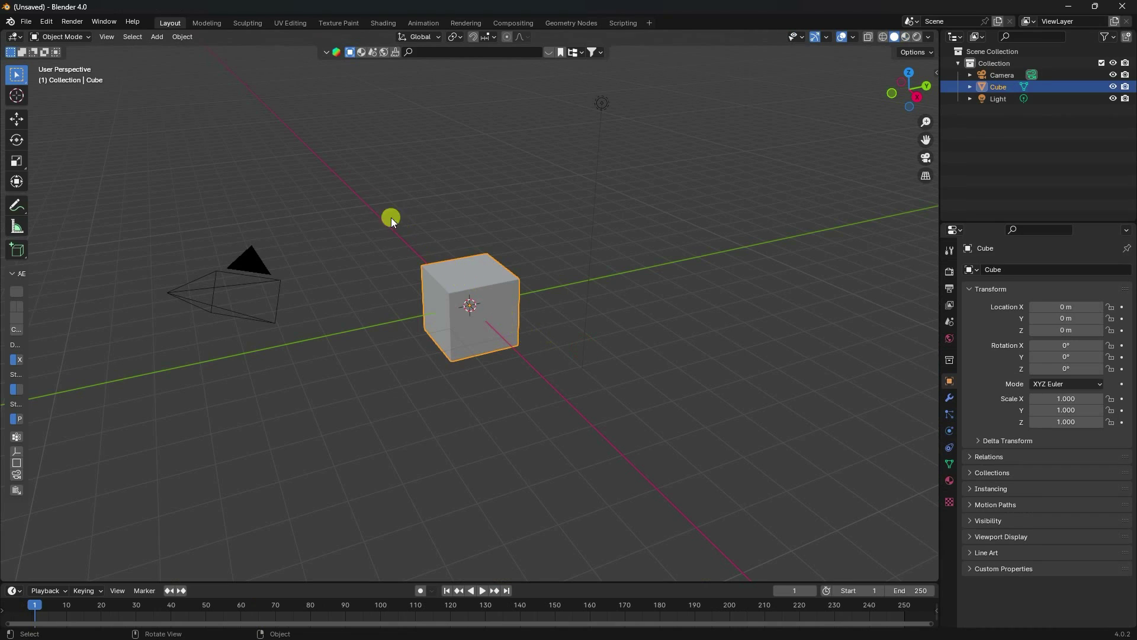
{"action": "left_click_drag", "start_coordinate": [364, 186], "coordinate": [771, 477]}
{"action": "key", "text": "Delete"}
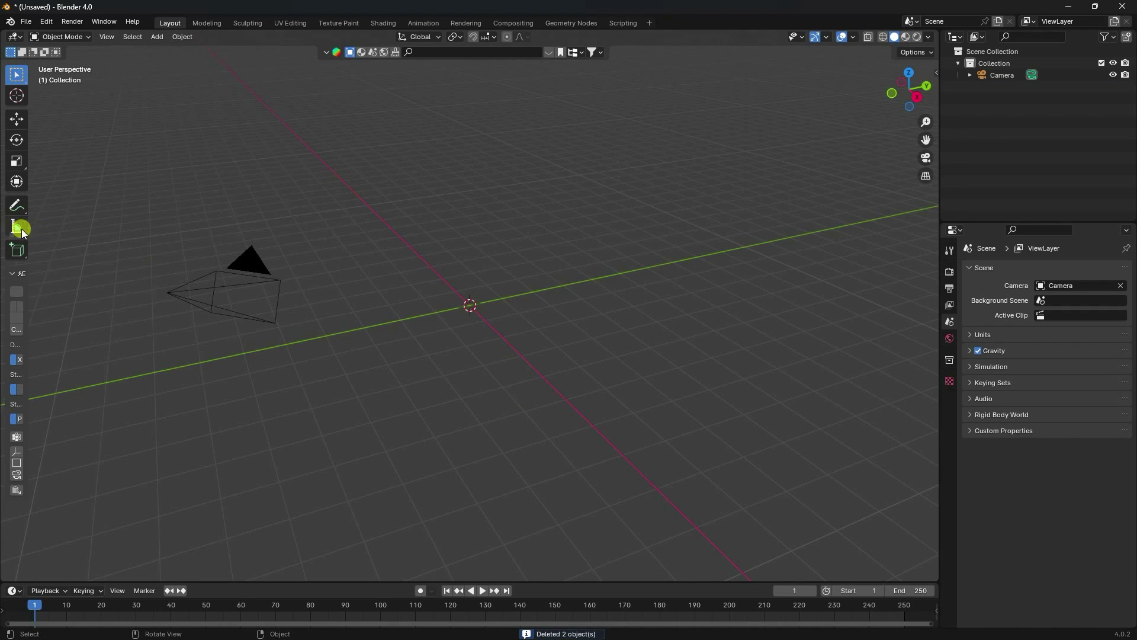
- Set the camera's rotation to 90° on X and 0° on Z
{"action": "left_click", "coordinate": [179, 291]}
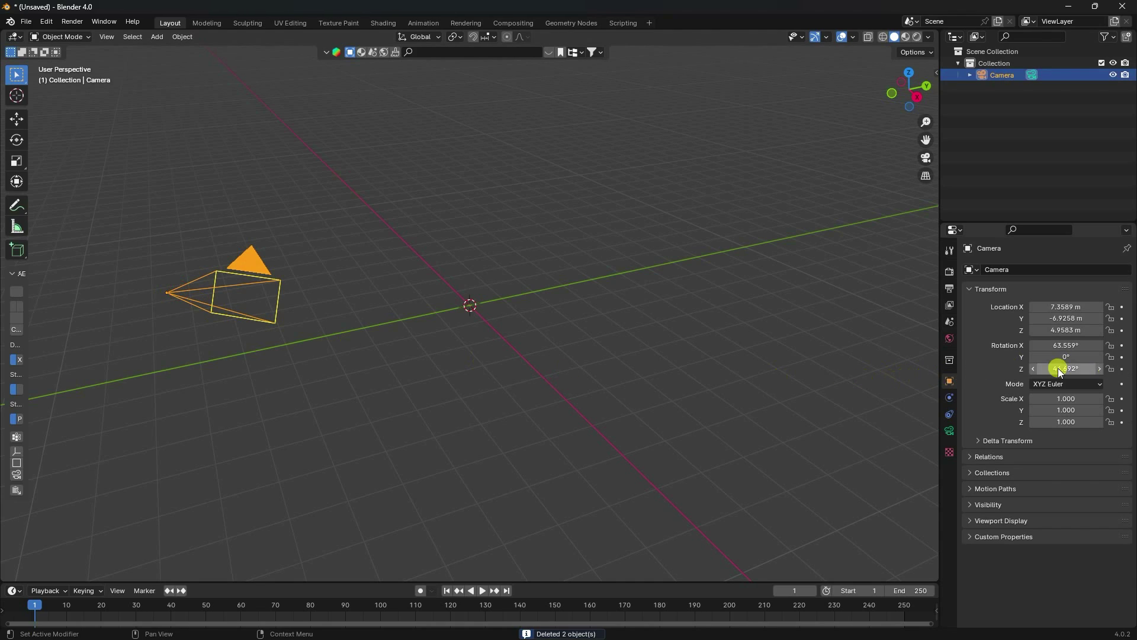
{"action": "left_click", "coordinate": [1048, 343]}
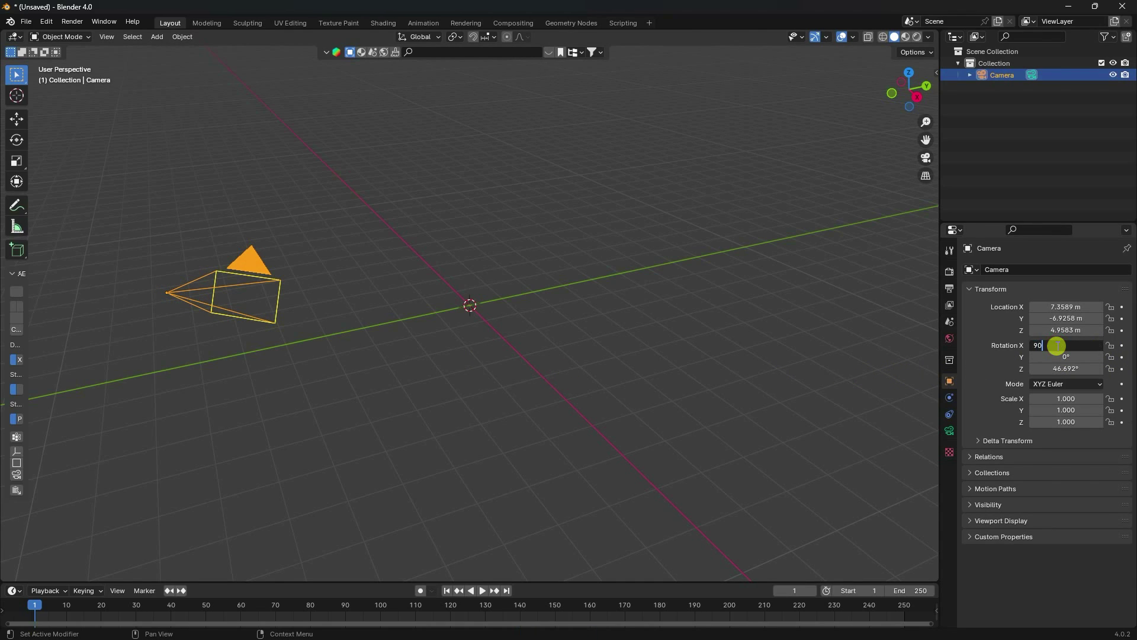
{"action": "type", "text": "90"}
{"action": "key", "text": "Return"}
{"action": "left_click", "coordinate": [1062, 368]}
{"action": "type", "text": "0"}
{"action": "key", "text": "Return"}
- Set the camera's location to X 0 m, Y -10 m and Z 1 m
{"action": "middle_click_drag", "start_coordinate": [443, 306], "coordinate": [506, 296]}
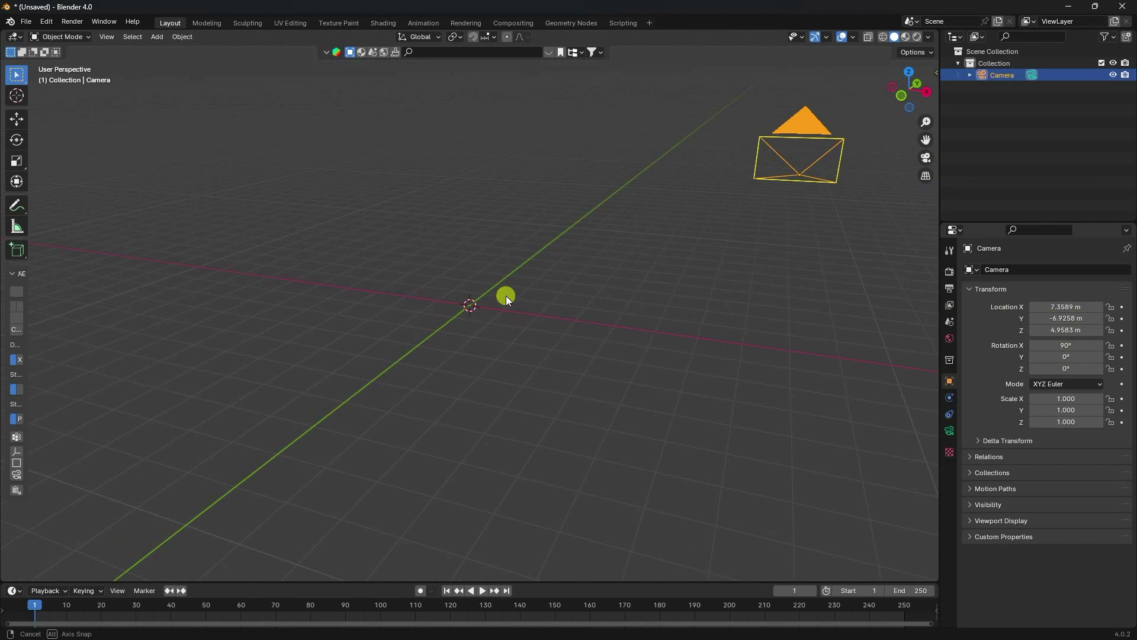
{"action": "left_click", "coordinate": [1053, 307]}
{"action": "type", "text": "0"}
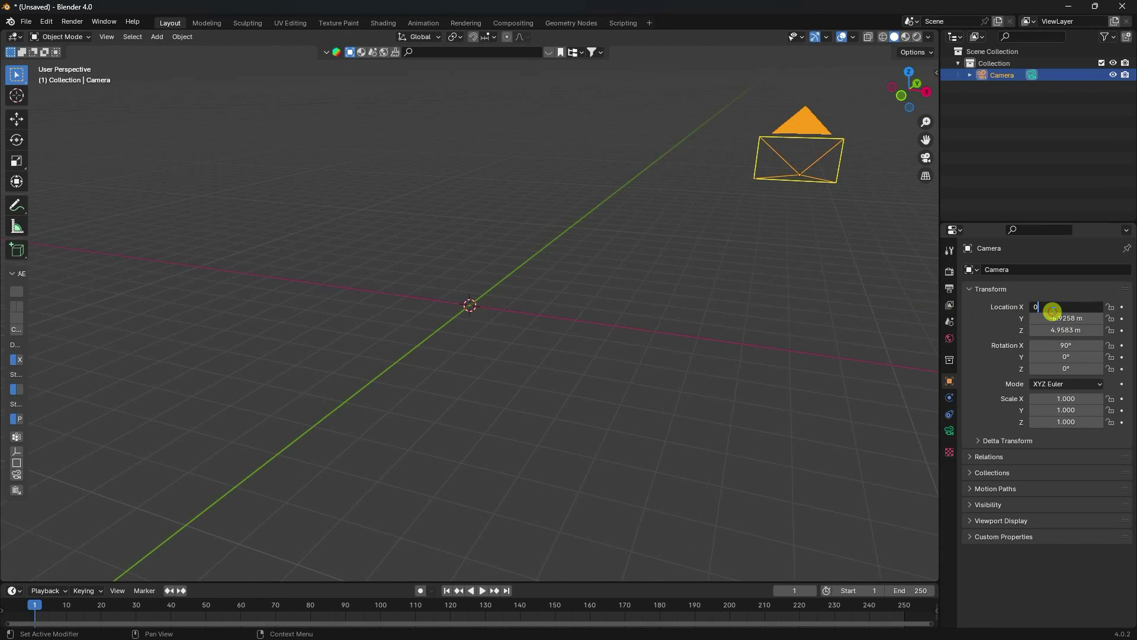
{"action": "left_click", "coordinate": [1064, 321]}
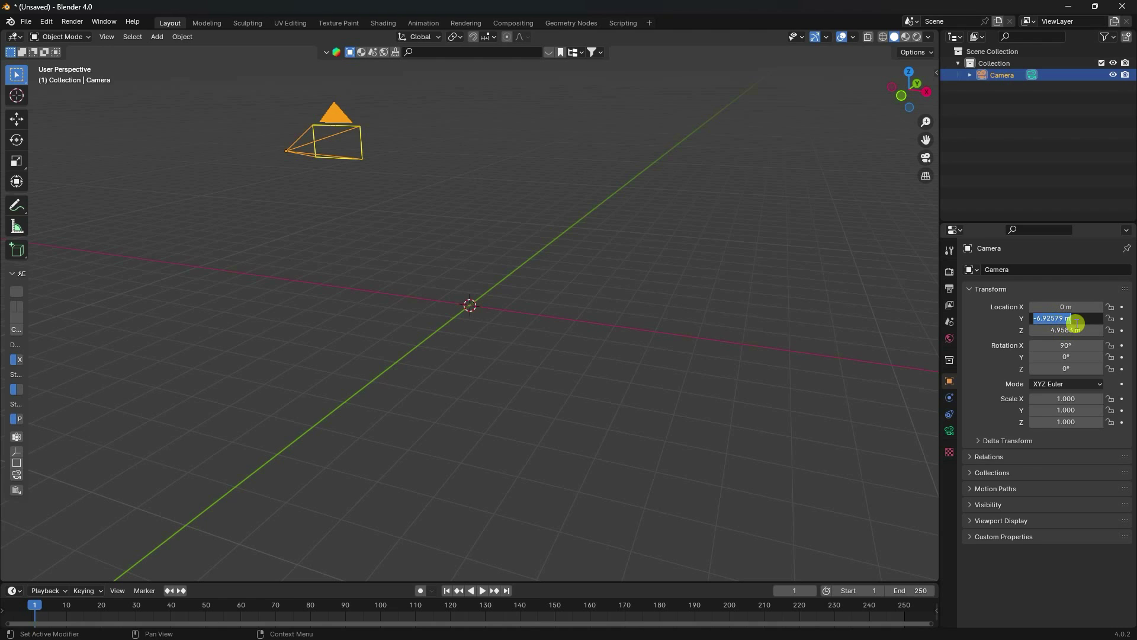
{"action": "type", "text": "-10"}
{"action": "left_click", "coordinate": [1069, 330]}
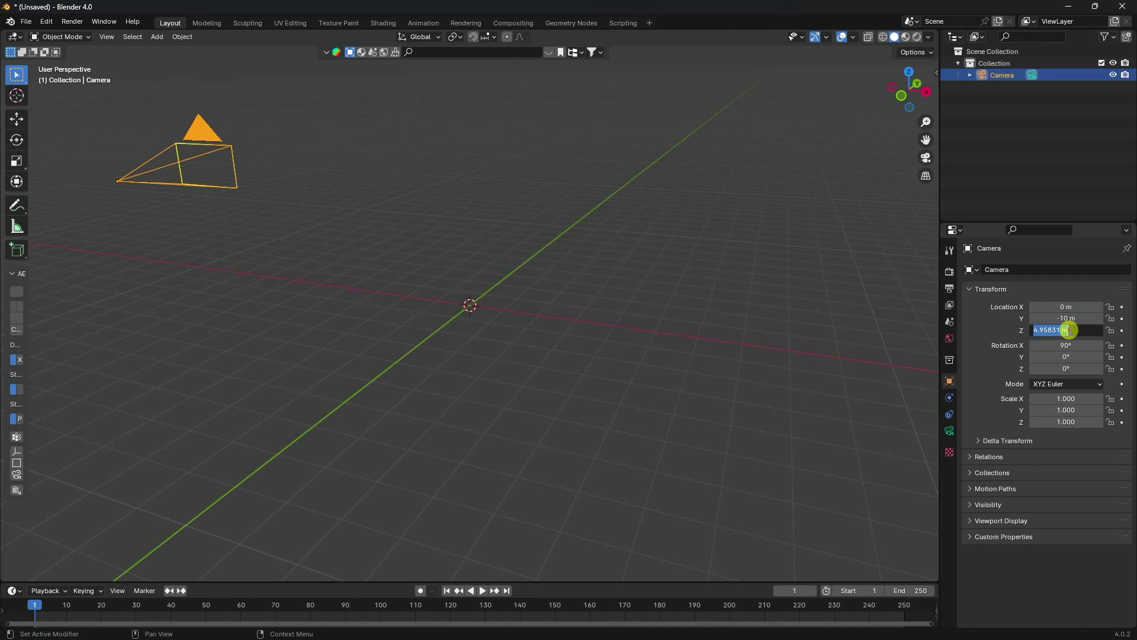
{"action": "key", "text": "Return"}
{"action": "middle_click_drag", "start_coordinate": [290, 439], "coordinate": [405, 255]}
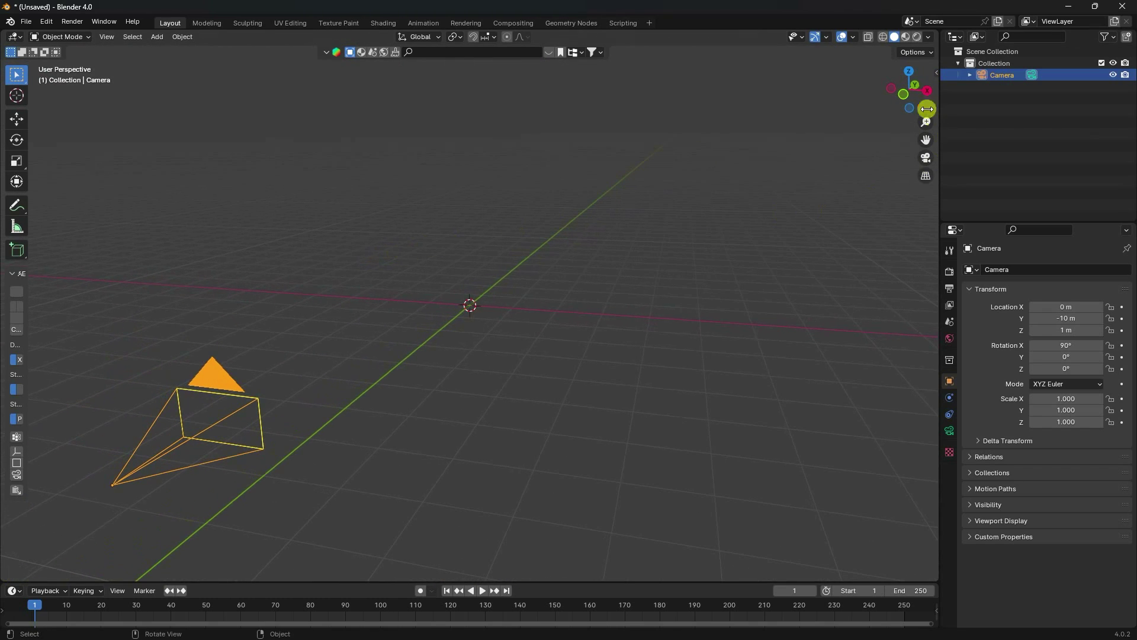
- Create a new GeoTracker and load the tower video from the Donat VFX folder as its clip
{"action": "left_click", "coordinate": [936, 72]}
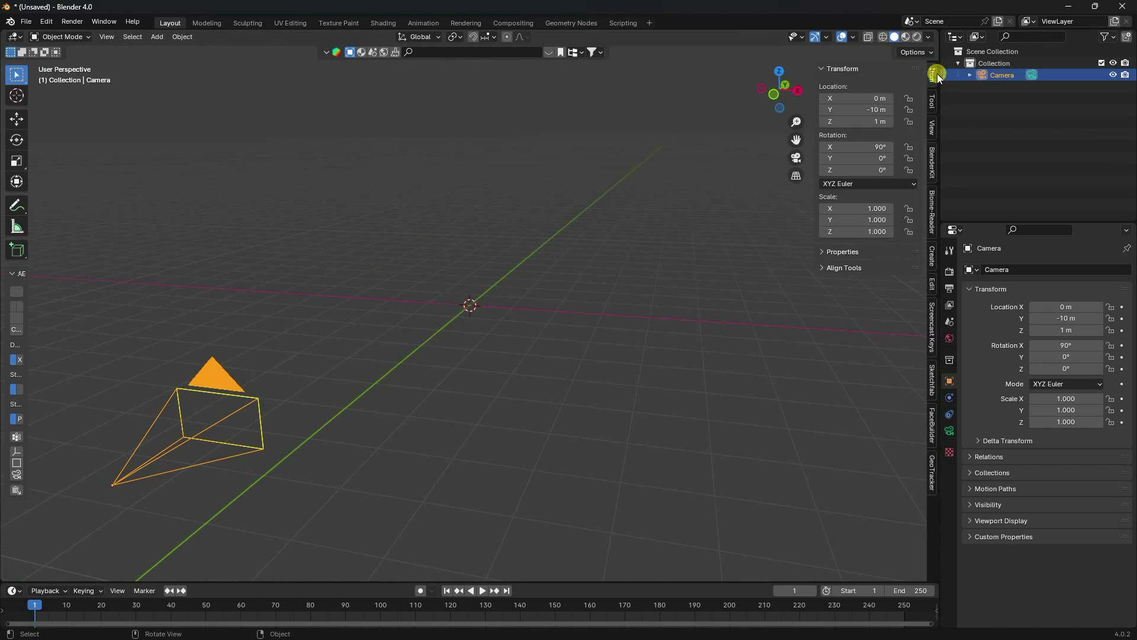
{"action": "left_click", "coordinate": [933, 478]}
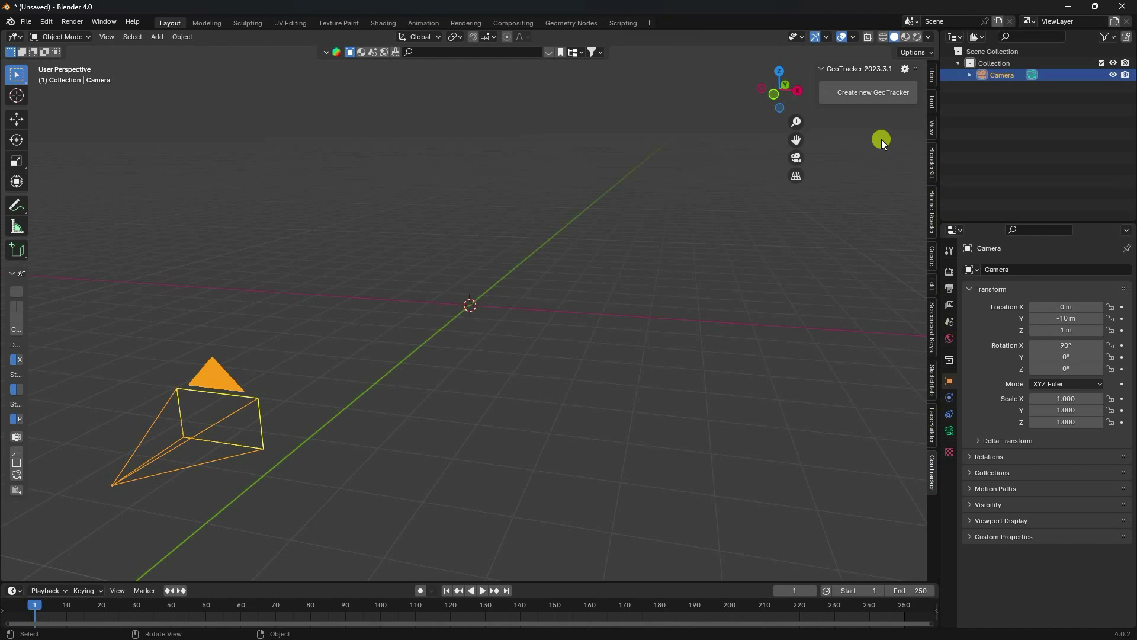
{"action": "left_click", "coordinate": [869, 94]}
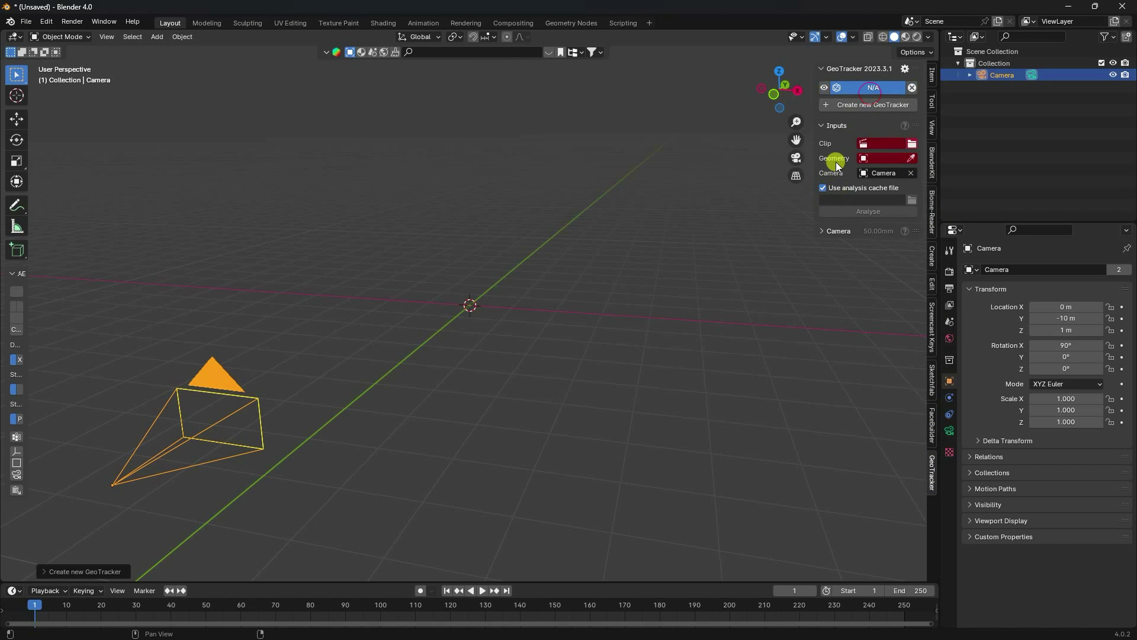
{"action": "left_click", "coordinate": [912, 142]}
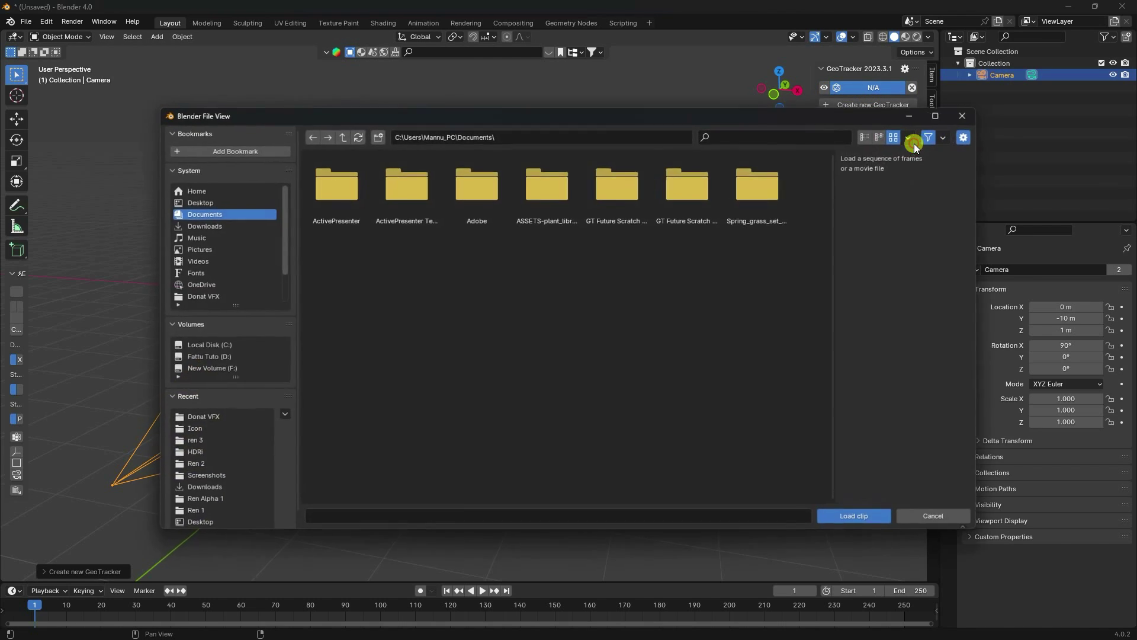
{"action": "left_click", "coordinate": [198, 296]}
{"action": "left_click", "coordinate": [571, 278]}
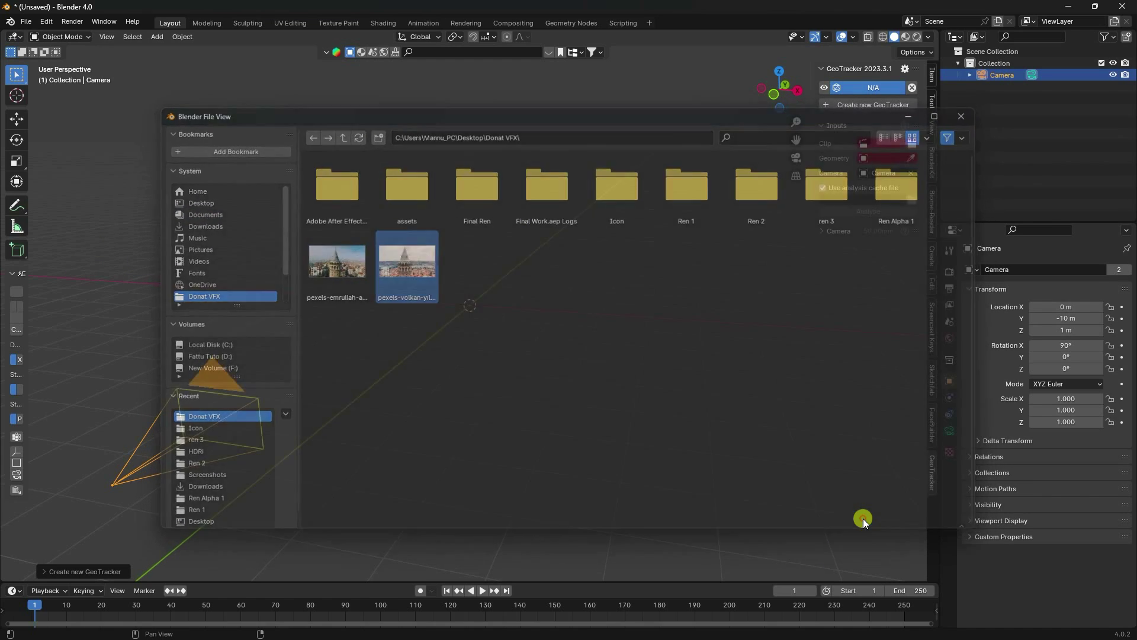
{"action": "left_click", "coordinate": [862, 517]}
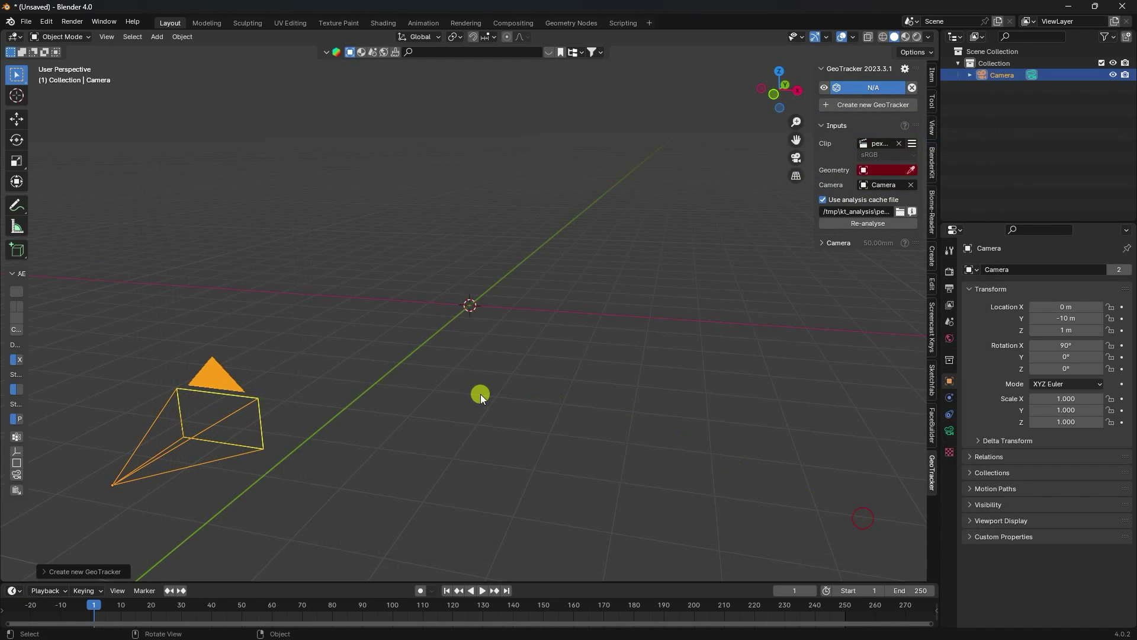
- Look through the camera with the frame fitted to the viewport and play the loaded tower clip
{"action": "key", "text": "KP_0"}
{"action": "key", "text": "Home"}
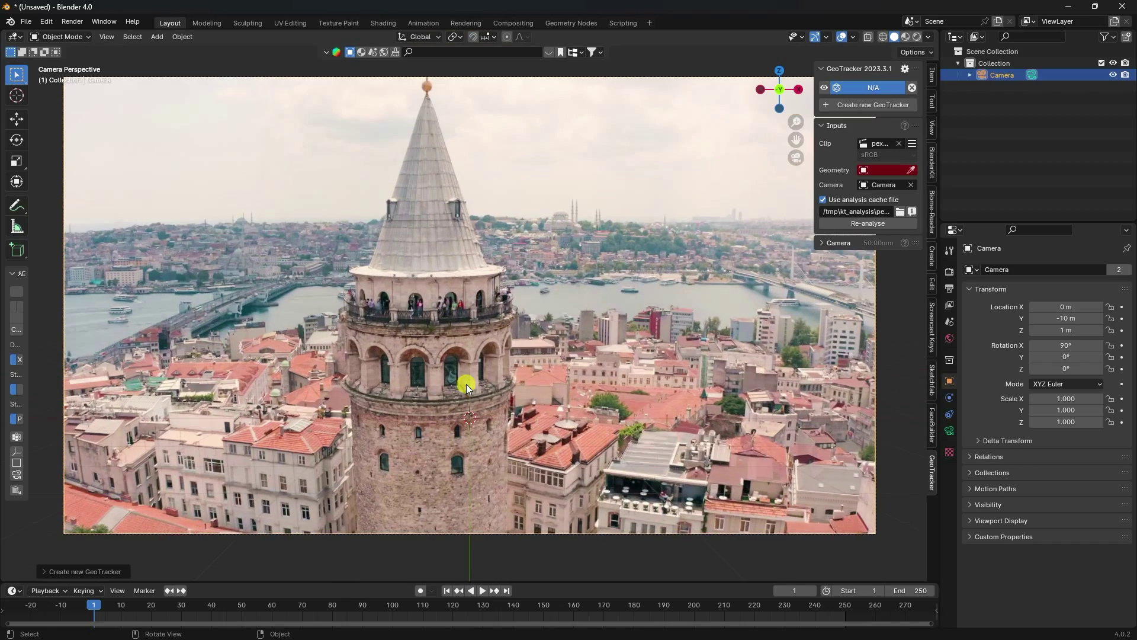
{"action": "left_click", "coordinate": [482, 590]}
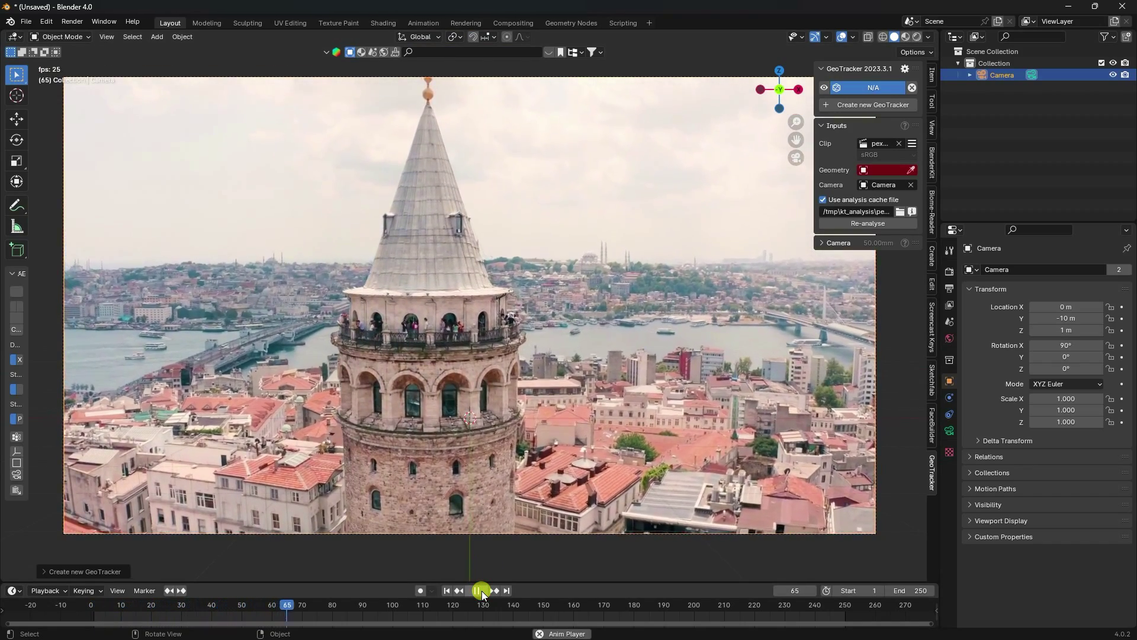
{"action": "left_click", "coordinate": [479, 589]}
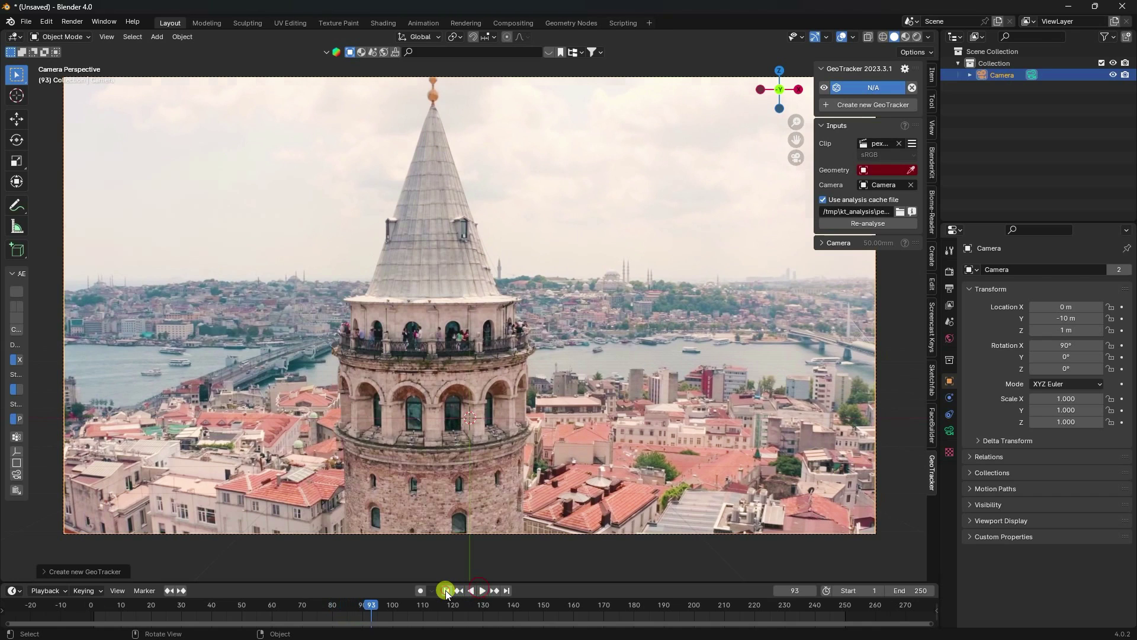
- Return to frame 1 and add a cone mesh to the scene
{"action": "left_click", "coordinate": [447, 591]}
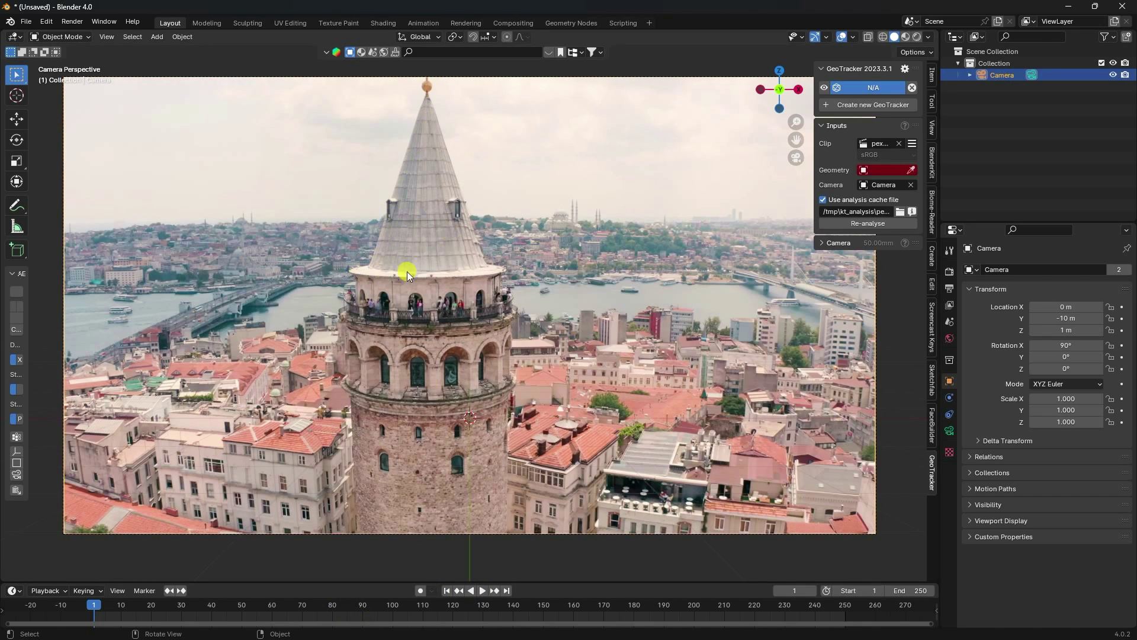
{"action": "left_click", "coordinate": [157, 37]}
{"action": "left_click", "coordinate": [157, 37]}
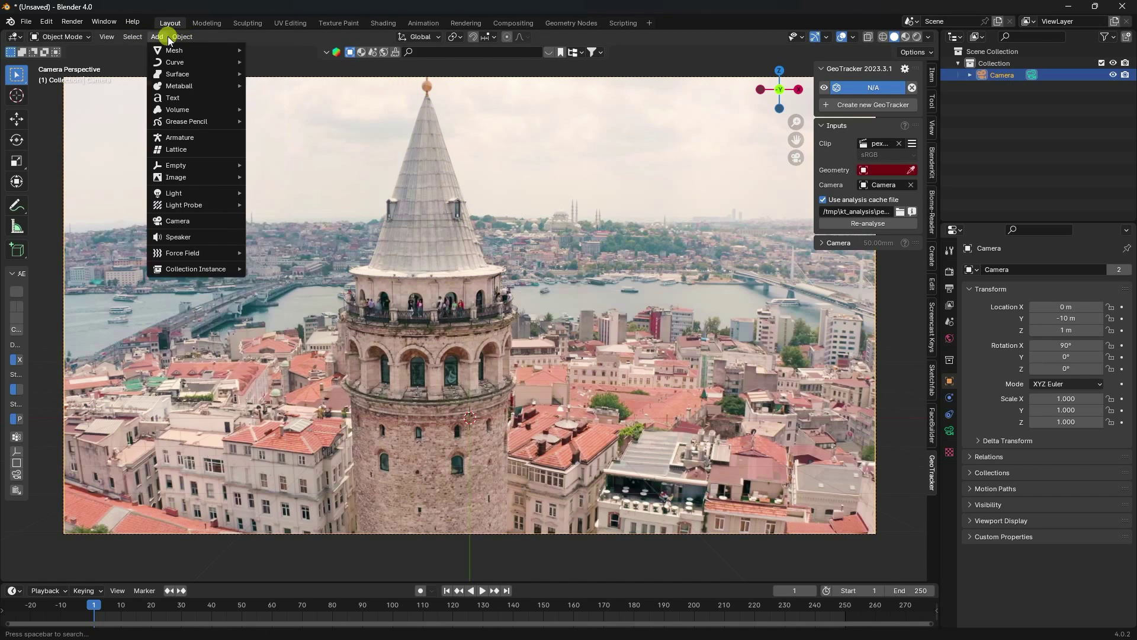
{"action": "mouse_move", "coordinate": [171, 50]}
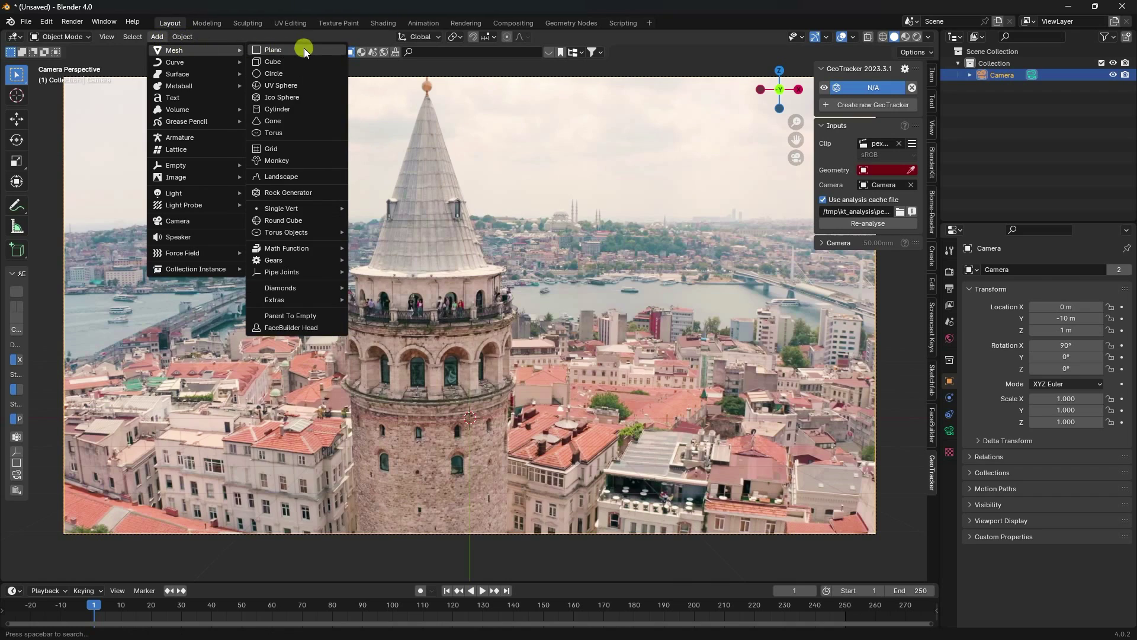
{"action": "left_click", "coordinate": [274, 119]}
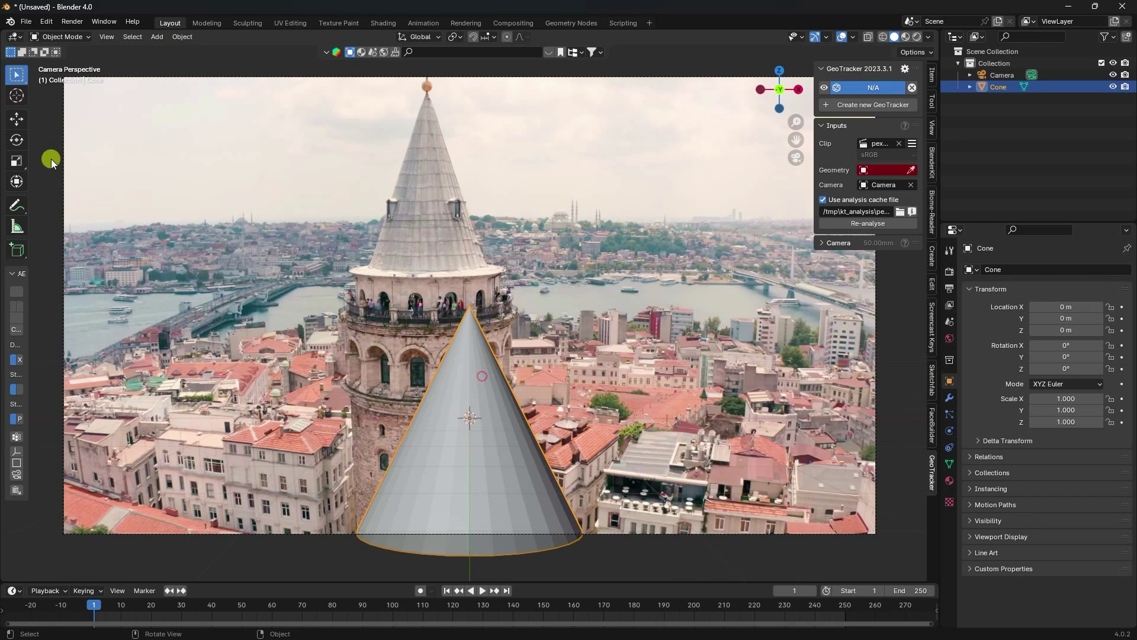
- Move the cone over the tower's roof, about X -0.38 m and Z 2.05 m, and scale it to about 0.804
{"action": "left_click", "coordinate": [17, 122]}
{"action": "left_click_drag", "start_coordinate": [492, 398], "coordinate": [451, 161]}
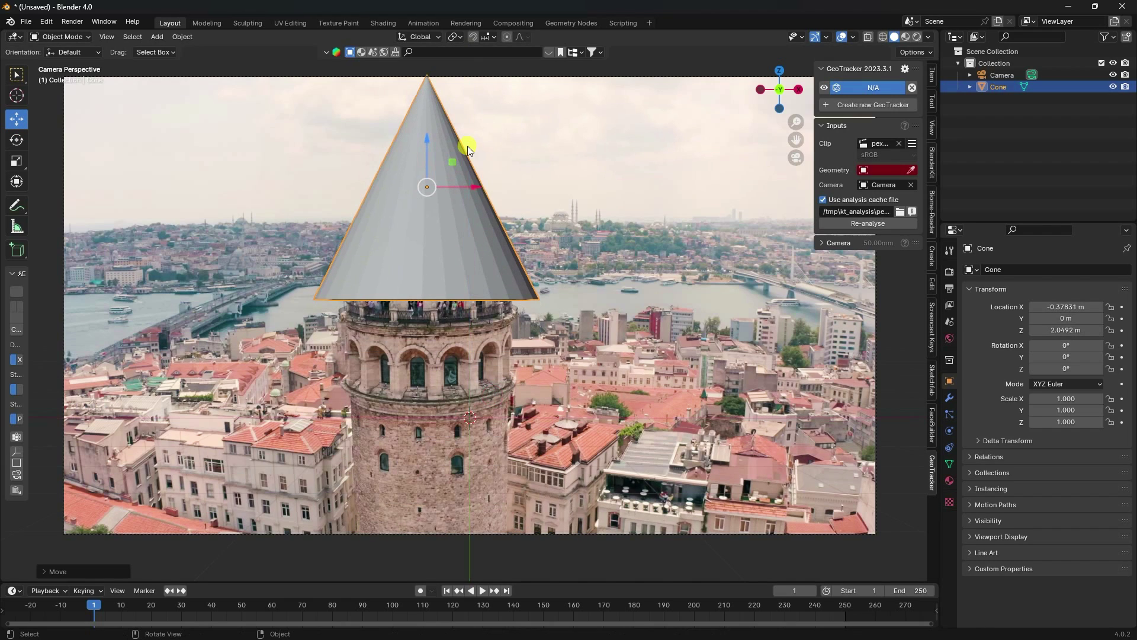
{"action": "key", "text": "s"}
{"action": "left_click", "coordinate": [515, 172]}
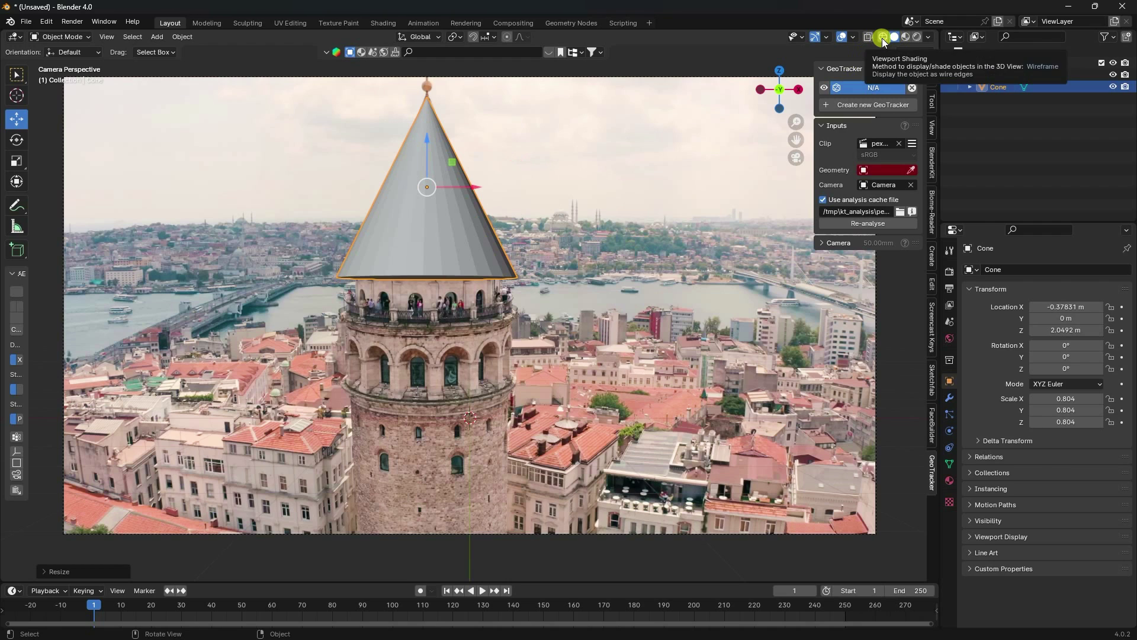
- Show the scene in wireframe and raise the cone to about Z 2.09 m so its tip meets the roof's peak
{"action": "left_click", "coordinate": [882, 37]}
{"action": "mouse_move", "coordinate": [313, 160]}
{"action": "middle_mouse_down", "text": "ctrl"}
{"action": "mouse_move", "coordinate": [309, 195]}
{"action": "mouse_move", "coordinate": [411, 357]}
{"action": "mouse_move", "coordinate": [426, 347]}
{"action": "middle_mouse_up", "text": "ctrl"}
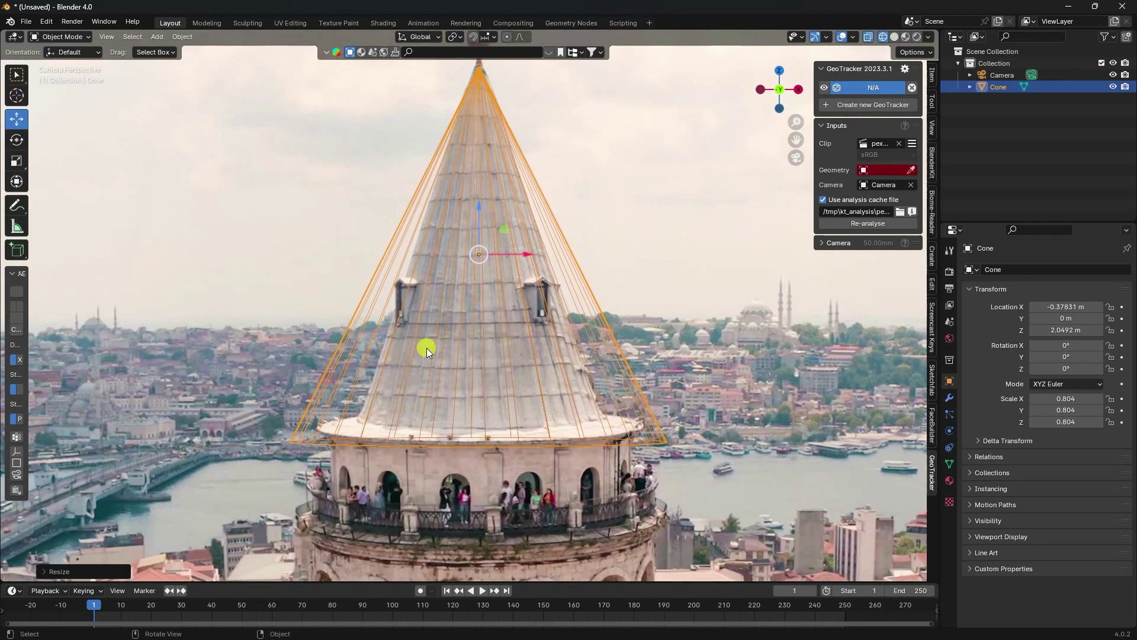
{"action": "scroll", "coordinate": [426, 347], "scroll_direction": "up", "scroll_amount": 1}
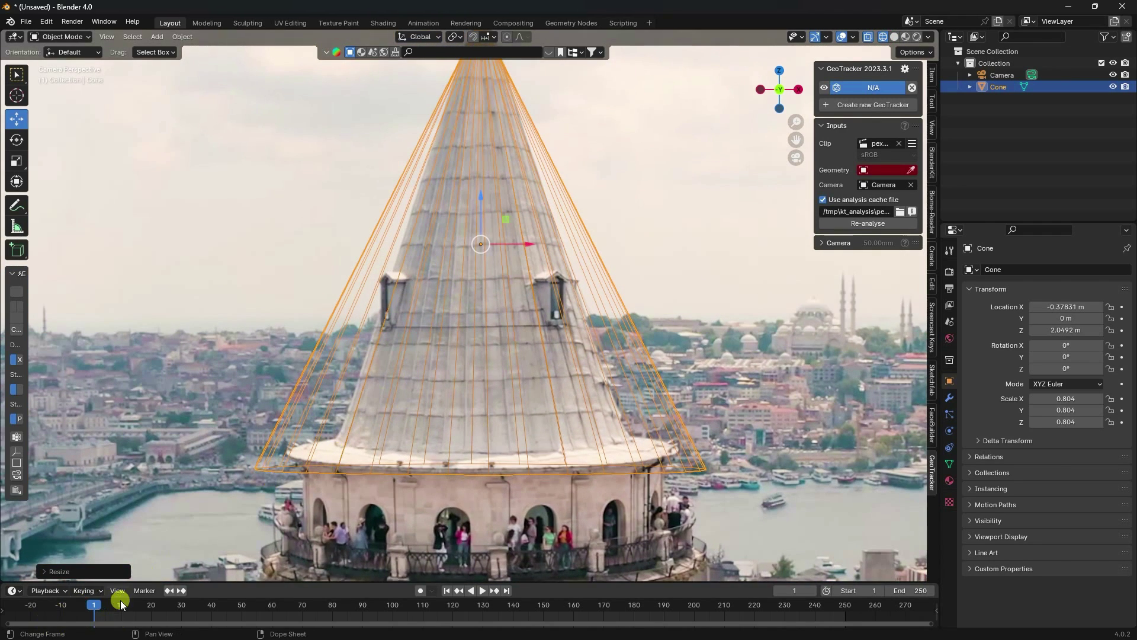
{"action": "left_click", "coordinate": [448, 590]}
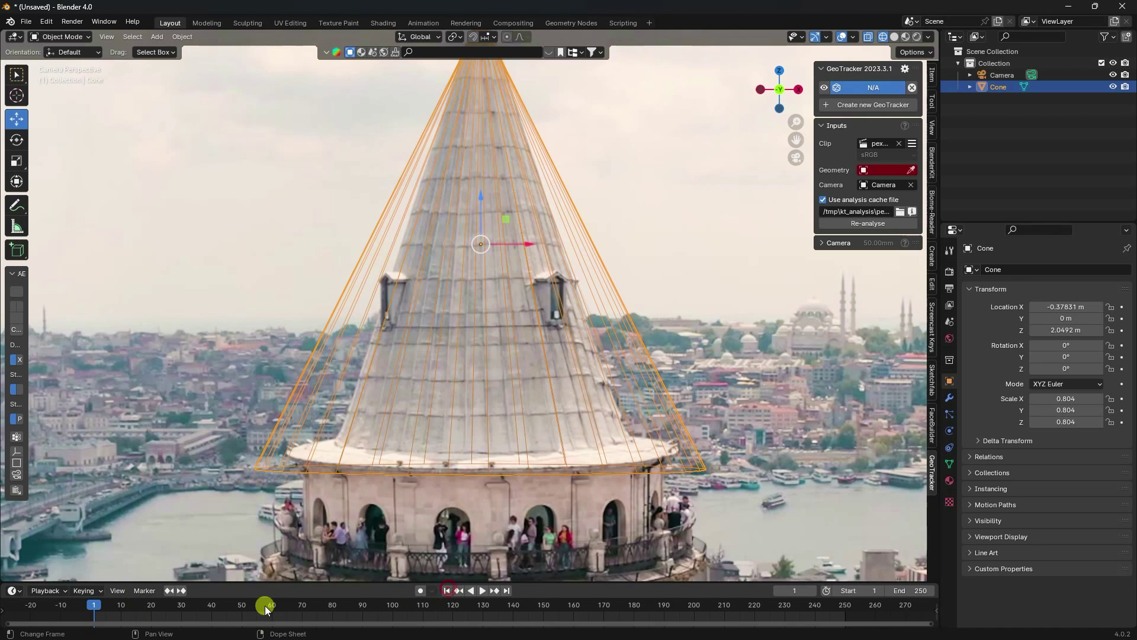
{"action": "middle_click_drag", "start_coordinate": [463, 351], "coordinate": [518, 362]}
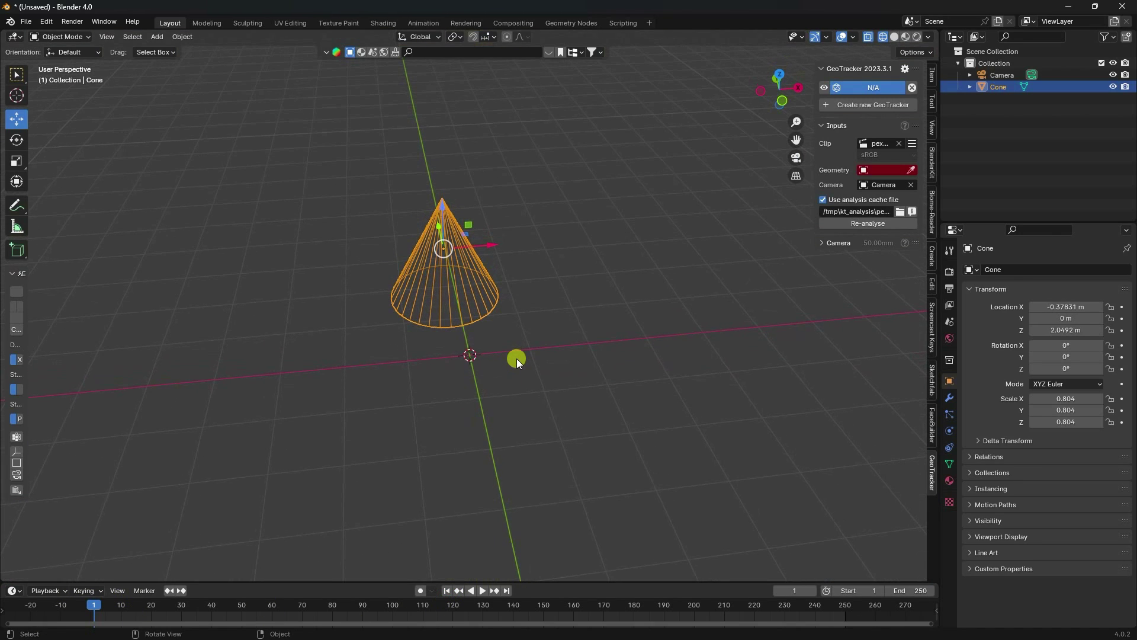
{"action": "key", "text": "KP_0"}
{"action": "mouse_move", "coordinate": [518, 295]}
{"action": "middle_mouse_down", "text": "ctrl"}
{"action": "mouse_move", "coordinate": [514, 233]}
{"action": "mouse_move", "coordinate": [507, 293]}
{"action": "middle_mouse_up", "text": "ctrl"}
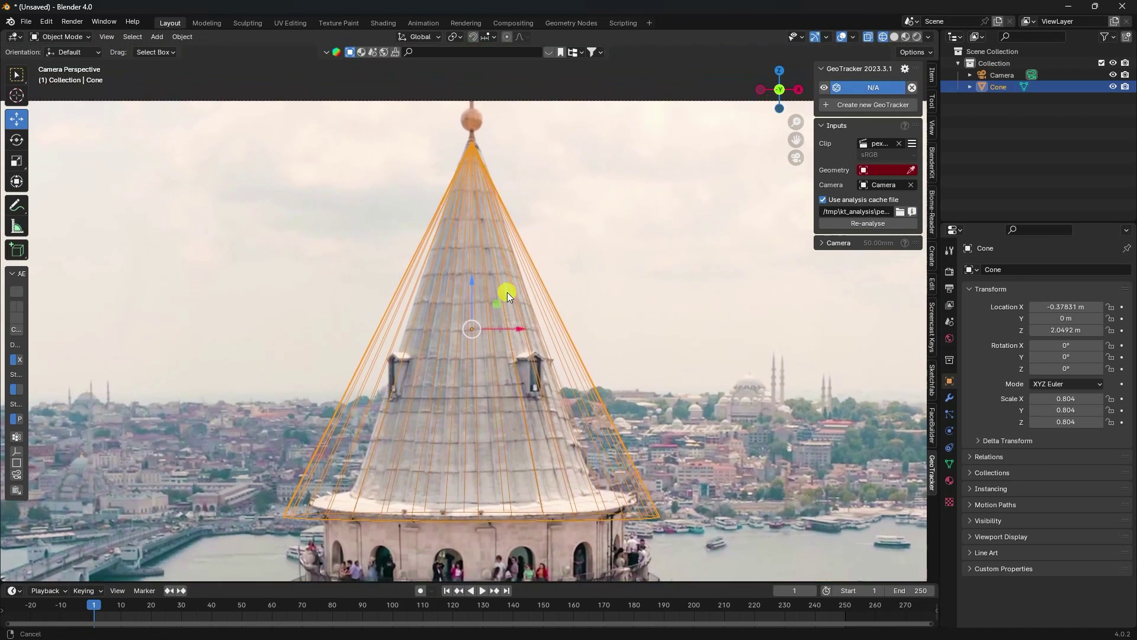
{"action": "left_click_drag", "start_coordinate": [495, 303], "coordinate": [494, 293]}
- In Edit Mode, select the cone's base vertices and scale them to about 0.67 to follow the roof's slope
{"action": "left_click", "coordinate": [59, 37]}
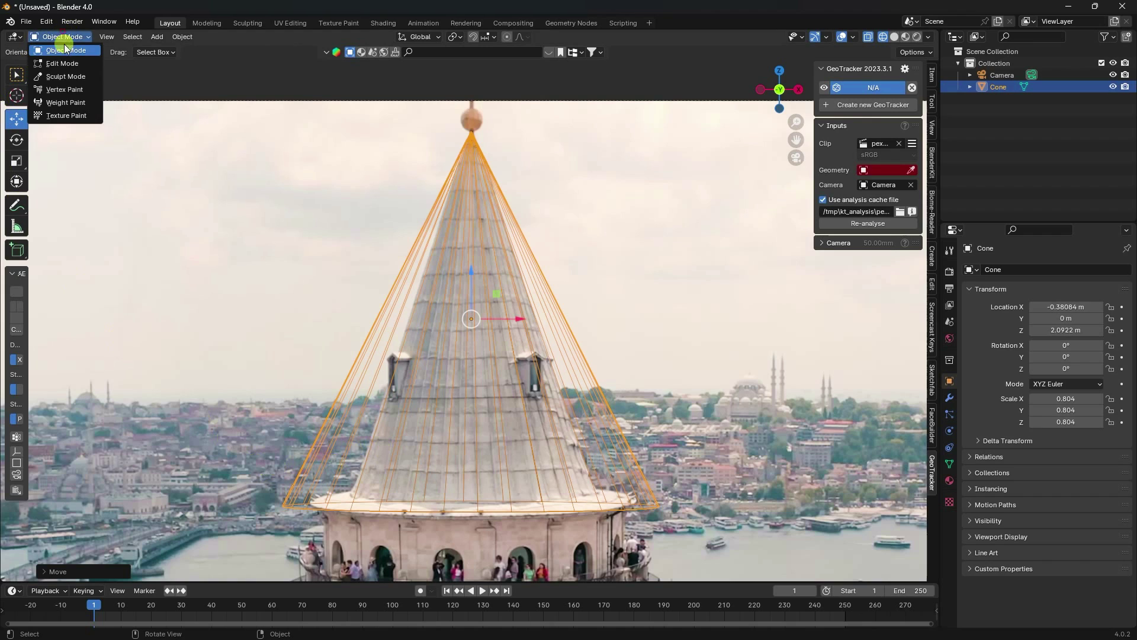
{"action": "left_click", "coordinate": [62, 62]}
{"action": "left_click_drag", "start_coordinate": [215, 500], "coordinate": [785, 533]}
{"action": "key", "text": "s"}
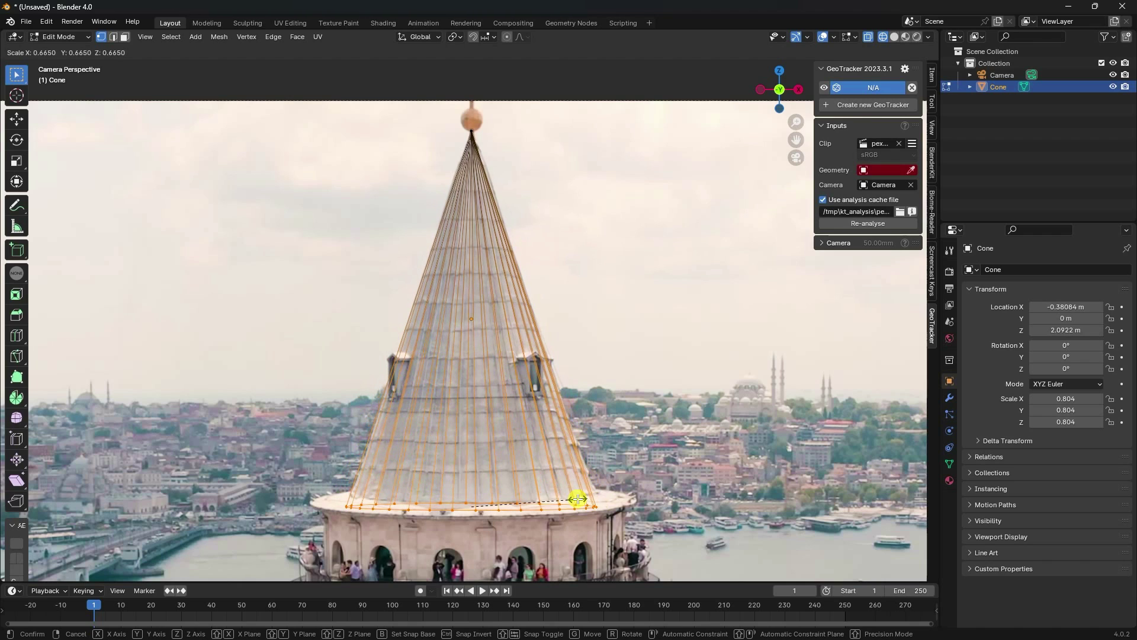
{"action": "left_click", "coordinate": [579, 497]}
- Move the base vertices slightly up and to the right to line up with the lower edge of the tower's roof
{"action": "scroll", "coordinate": [509, 501], "scroll_direction": "up", "scroll_amount": 2}
{"action": "middle_click_drag", "start_coordinate": [489, 503], "coordinate": [451, 306], "text": "shift"}
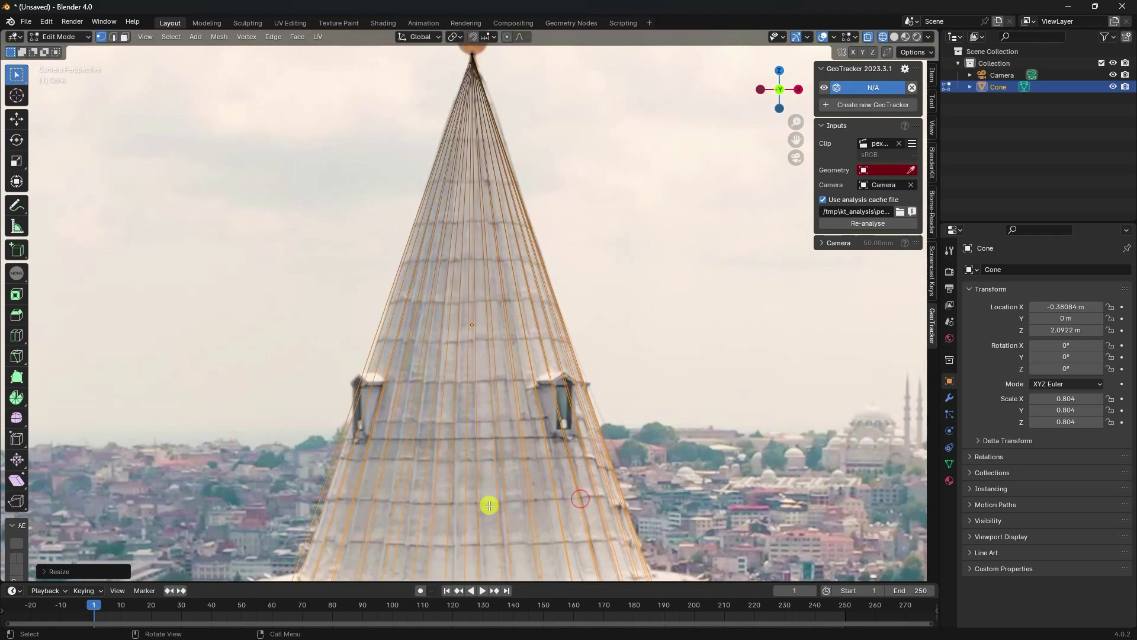
{"action": "left_click", "coordinate": [16, 119]}
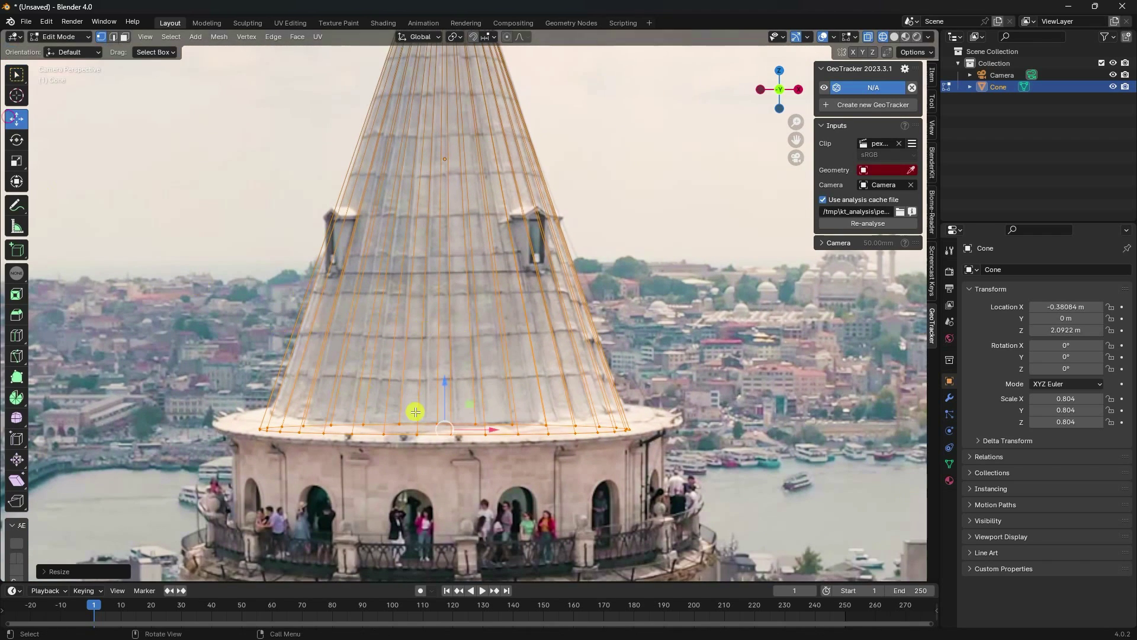
{"action": "left_click_drag", "start_coordinate": [445, 380], "coordinate": [445, 367]}
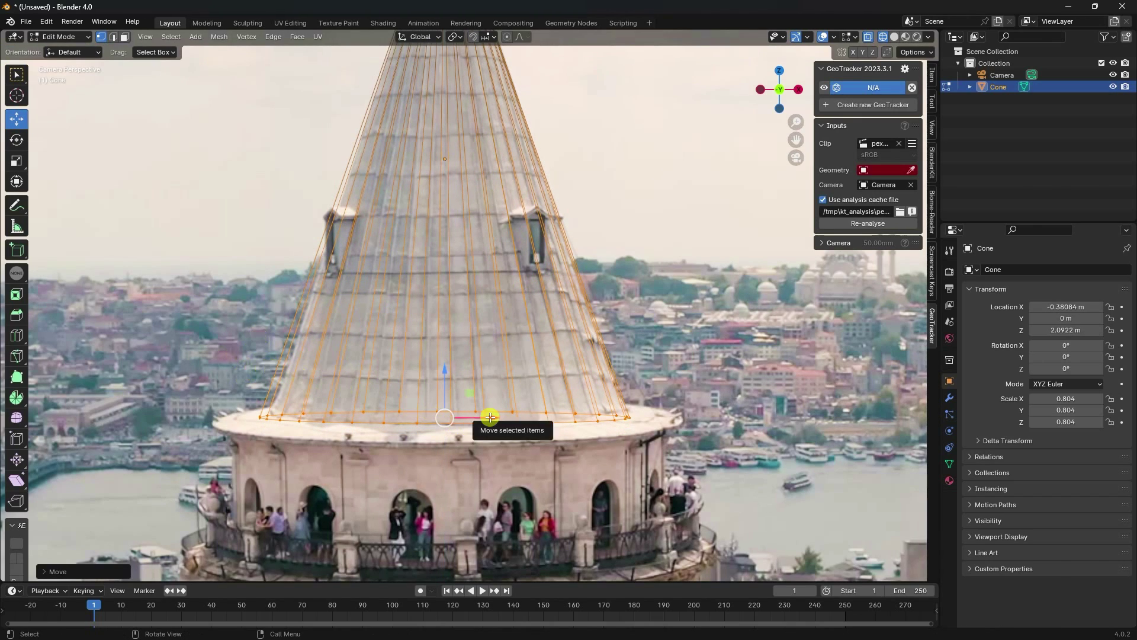
{"action": "left_click_drag", "start_coordinate": [490, 416], "coordinate": [495, 414]}
{"action": "scroll", "coordinate": [474, 358], "scroll_direction": "down", "scroll_amount": 1}
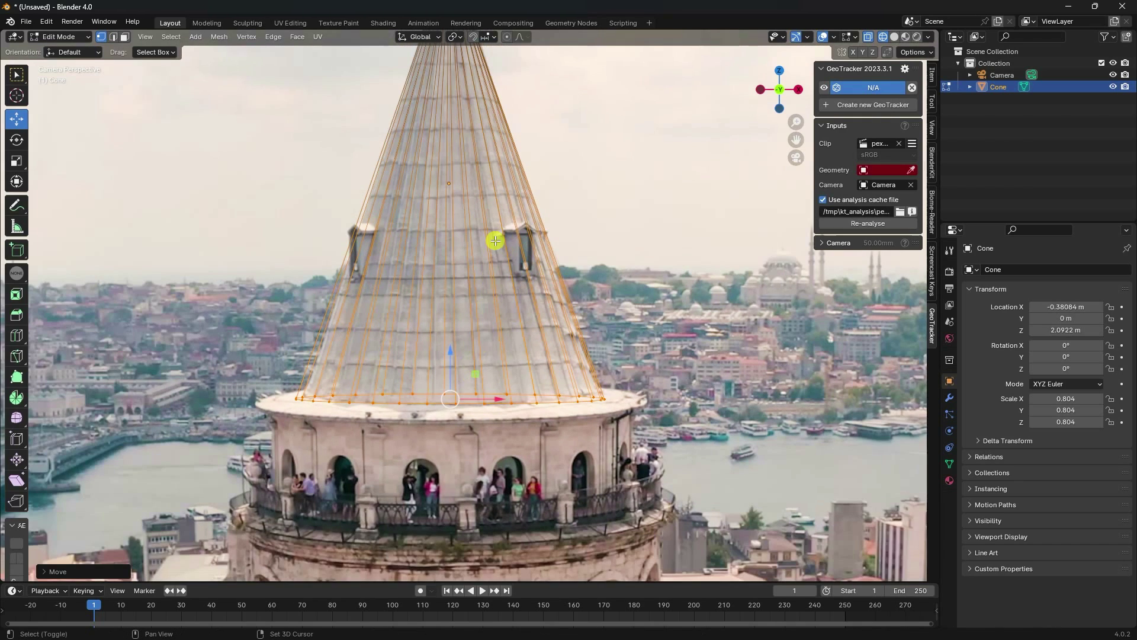
{"action": "mouse_move", "coordinate": [495, 240]}
{"action": "middle_mouse_down", "text": "shift"}
{"action": "mouse_move", "coordinate": [493, 372]}
{"action": "mouse_move", "coordinate": [505, 246]}
{"action": "middle_mouse_up", "text": "shift"}
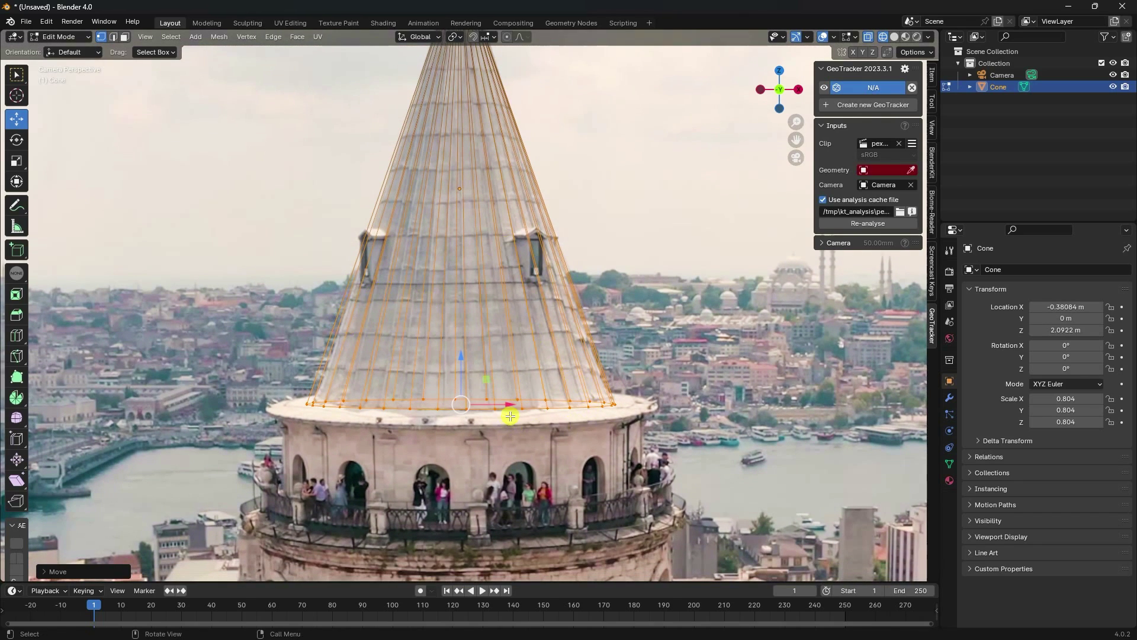
{"action": "left_click_drag", "start_coordinate": [503, 409], "coordinate": [511, 401]}
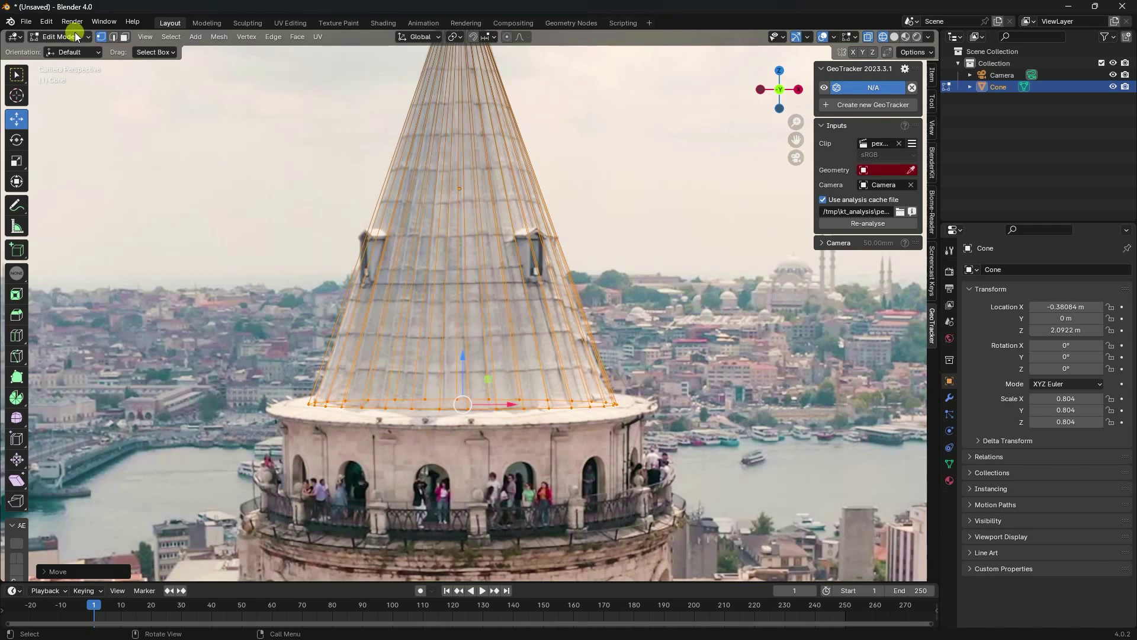
- Select the cone's bottom face, switch to solid shading, and extrude the face about 0.03 m downward
{"action": "left_click", "coordinate": [125, 39]}
{"action": "middle_click_drag", "start_coordinate": [475, 216], "coordinate": [399, 219]}
{"action": "left_click", "coordinate": [447, 281]}
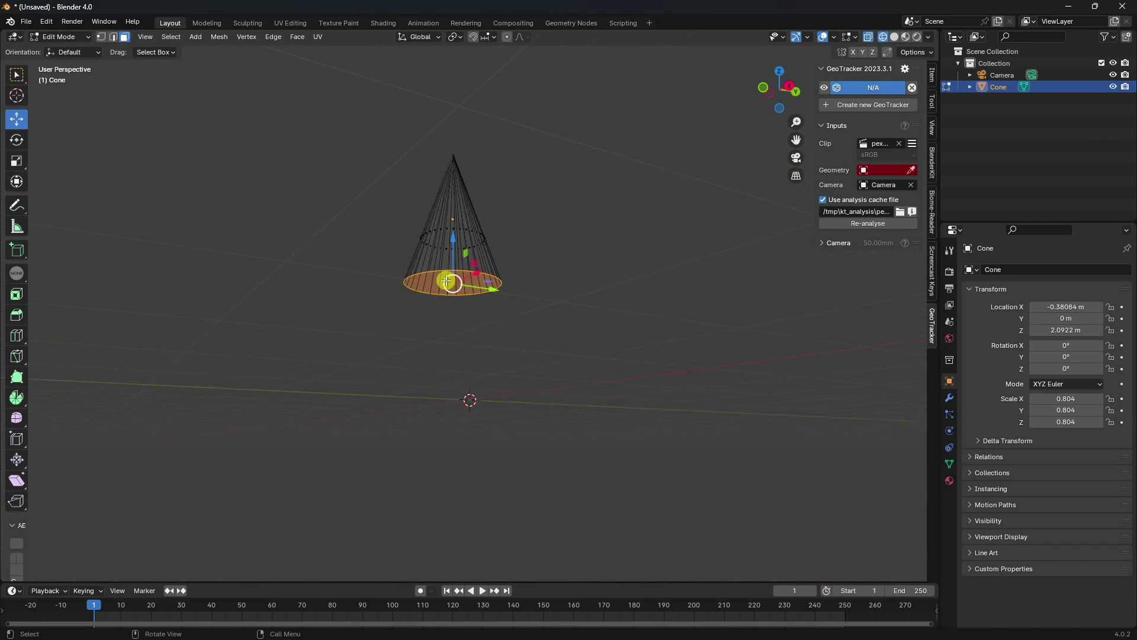
{"action": "scroll", "coordinate": [447, 281], "scroll_direction": "up", "scroll_amount": 3}
{"action": "left_click", "coordinate": [894, 37]}
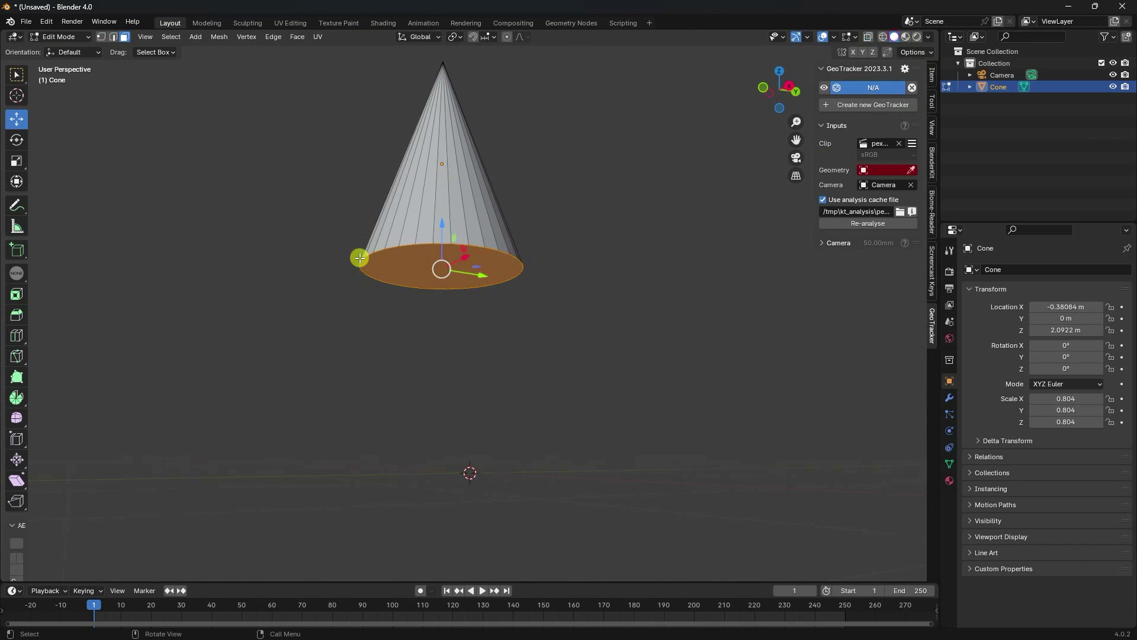
{"action": "scroll", "coordinate": [367, 250], "scroll_direction": "up", "scroll_amount": 2}
{"action": "middle_click_drag", "start_coordinate": [379, 247], "coordinate": [411, 264], "text": "shift"}
{"action": "left_click", "coordinate": [411, 266]}
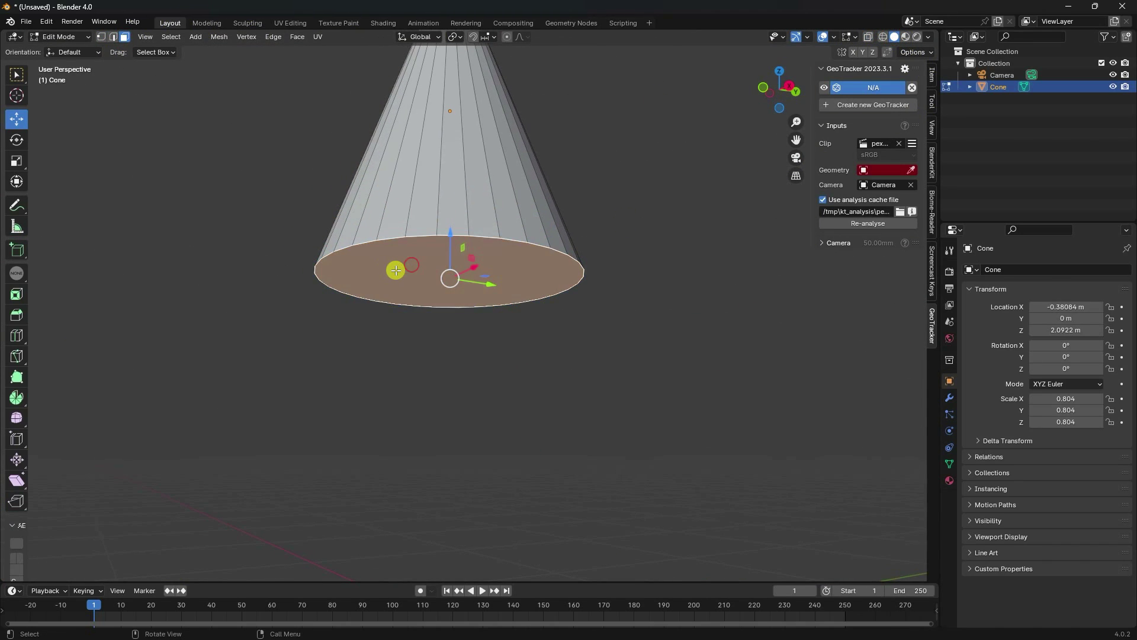
{"action": "key", "text": "e"}
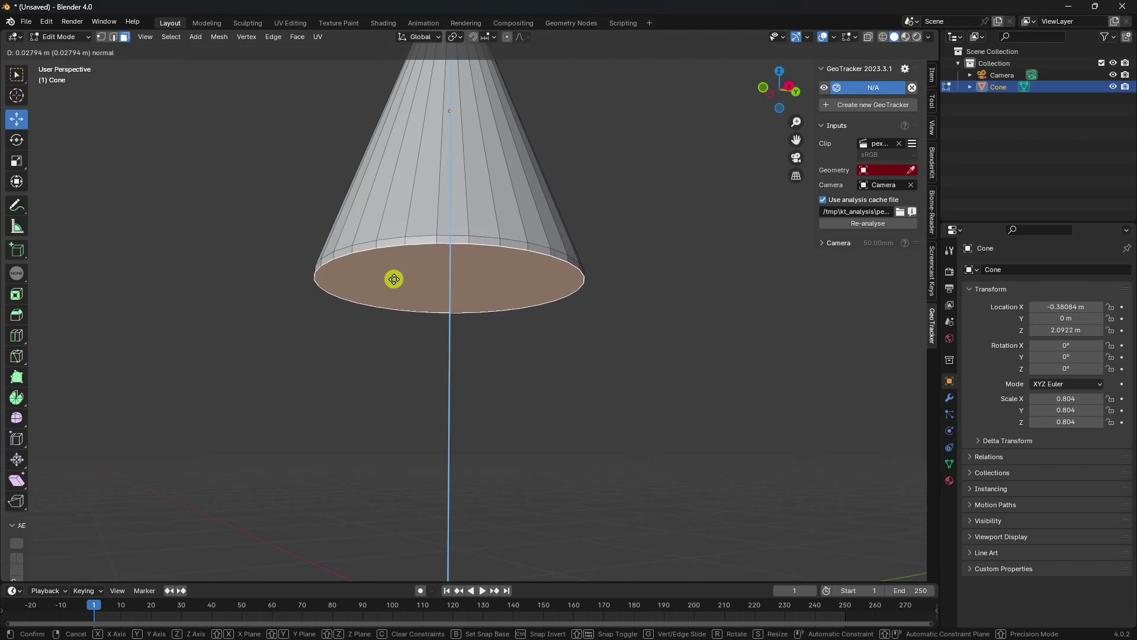
{"action": "left_click", "coordinate": [394, 281]}
- Select the band of faces around the cone's base and extrude it, scaled outward by about 1.53, into a flange
{"action": "scroll", "coordinate": [406, 290], "scroll_direction": "up", "scroll_amount": 4}
{"action": "scroll", "coordinate": [368, 230], "scroll_direction": "up", "scroll_amount": 3}
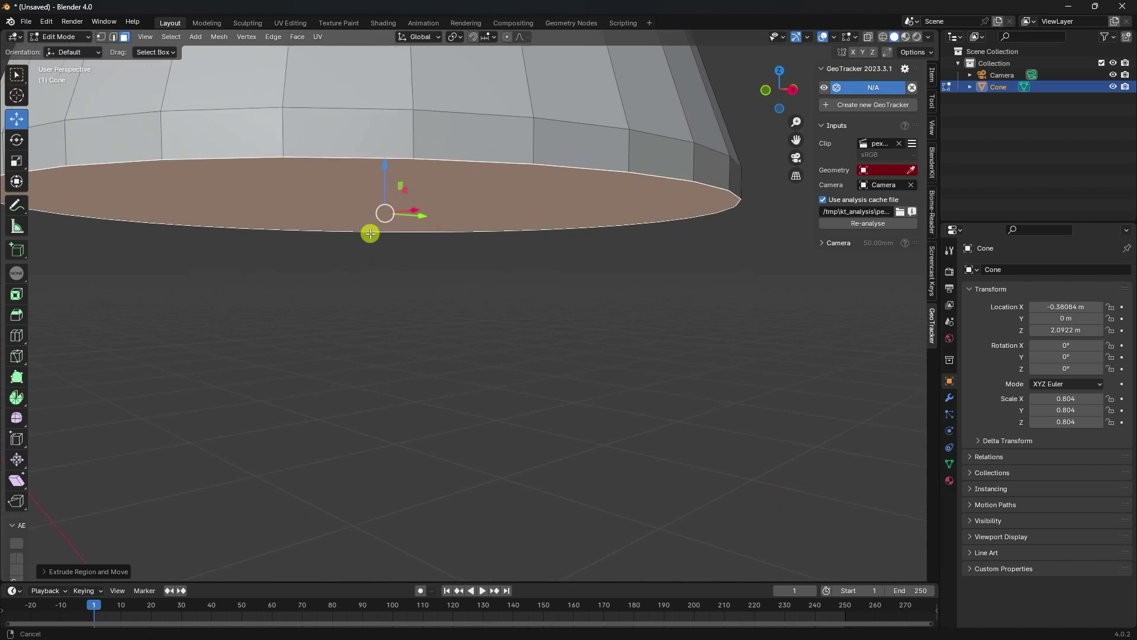
{"action": "middle_click_drag", "start_coordinate": [368, 231], "coordinate": [471, 333]}
{"action": "left_click", "coordinate": [282, 293]}
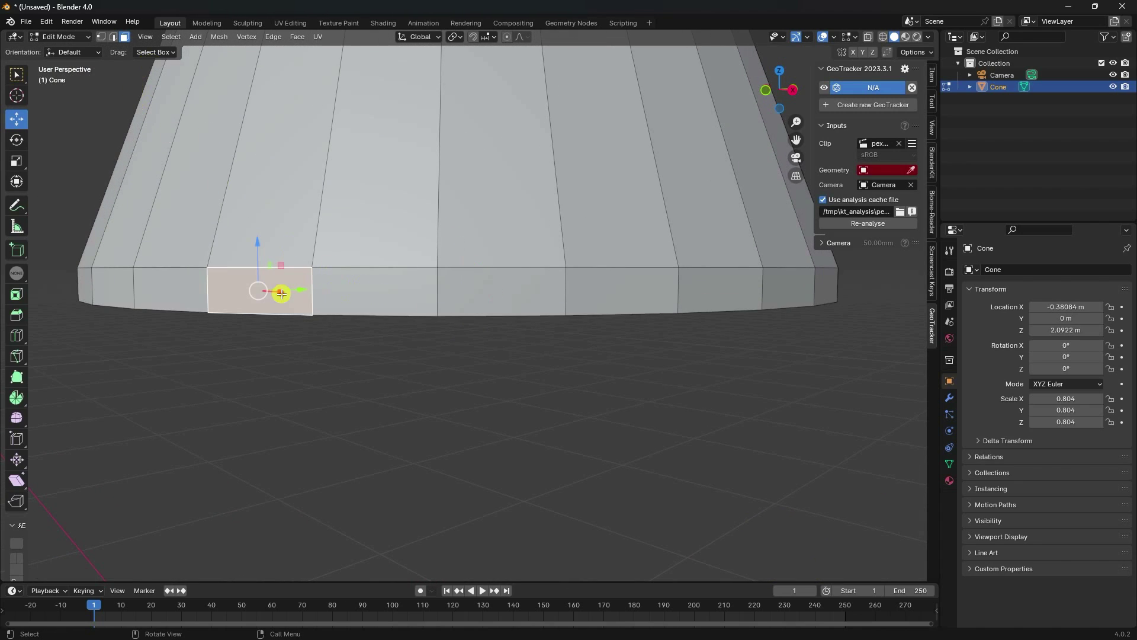
{"action": "left_click", "coordinate": [310, 277], "text": "alt"}
{"action": "scroll", "coordinate": [404, 307], "scroll_direction": "down", "scroll_amount": 3}
{"action": "middle_click_drag", "start_coordinate": [424, 300], "coordinate": [426, 307]}
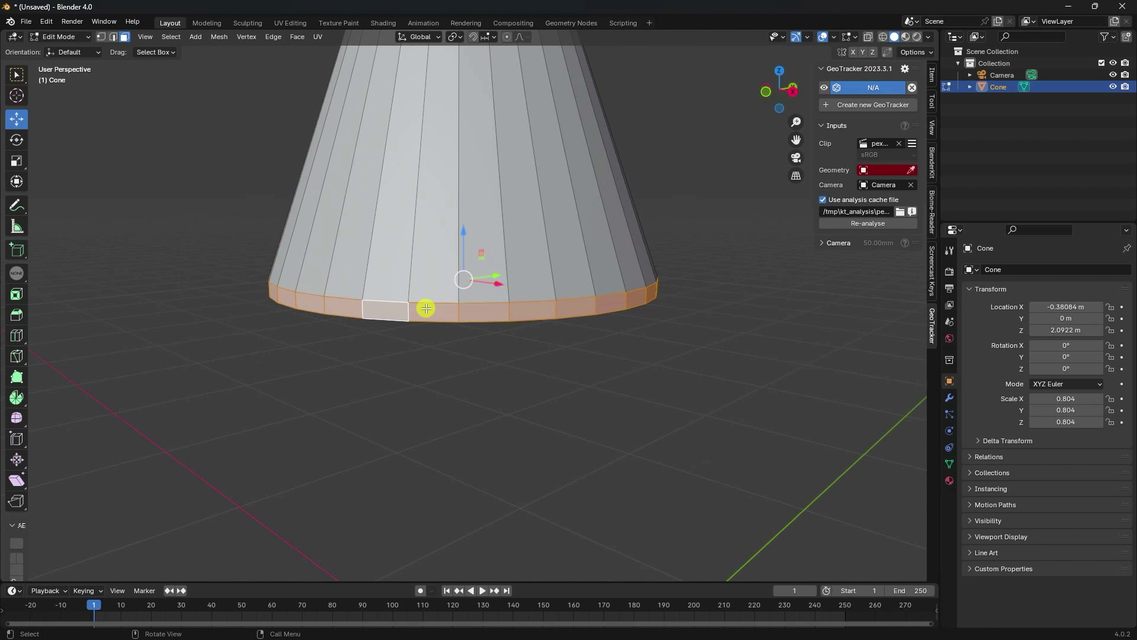
{"action": "key", "text": "s"}
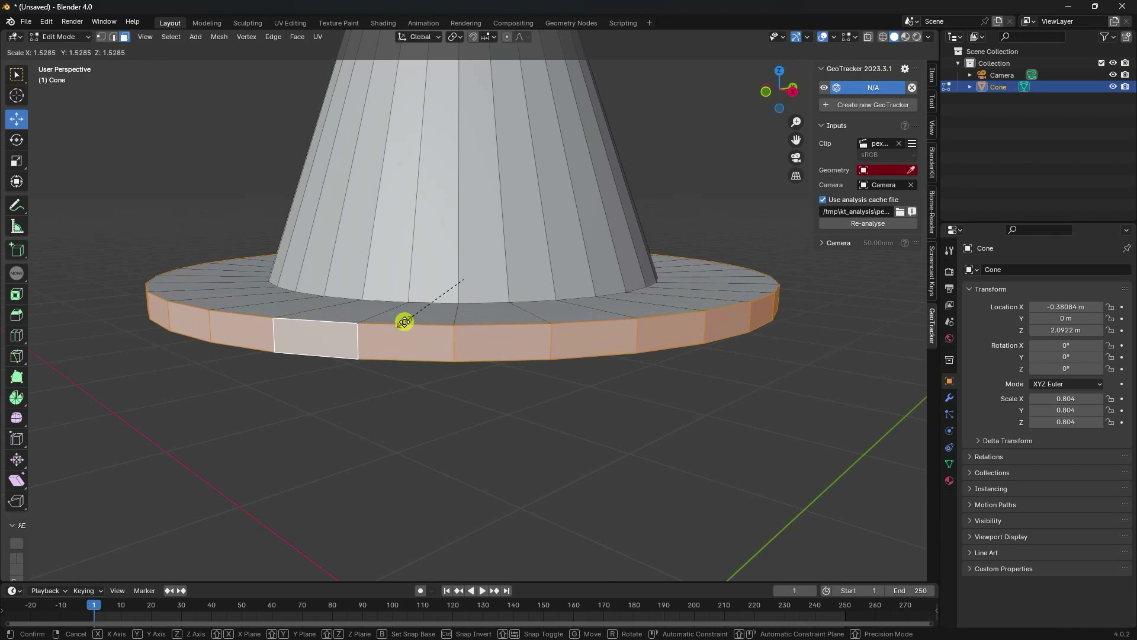
{"action": "right_click", "coordinate": [405, 321]}
{"action": "middle_click_drag", "start_coordinate": [404, 322], "coordinate": [384, 163]}
{"action": "left_click", "coordinate": [432, 37]}
{"action": "left_click", "coordinate": [379, 85]}
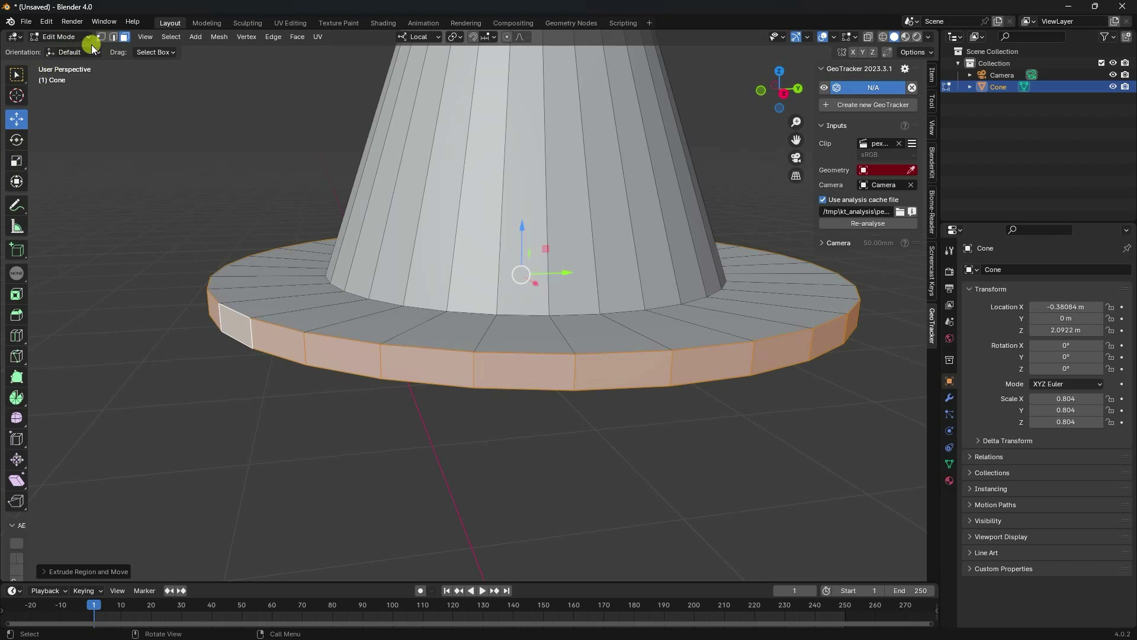
{"action": "left_click", "coordinate": [66, 37]}
{"action": "left_click", "coordinate": [73, 52]}
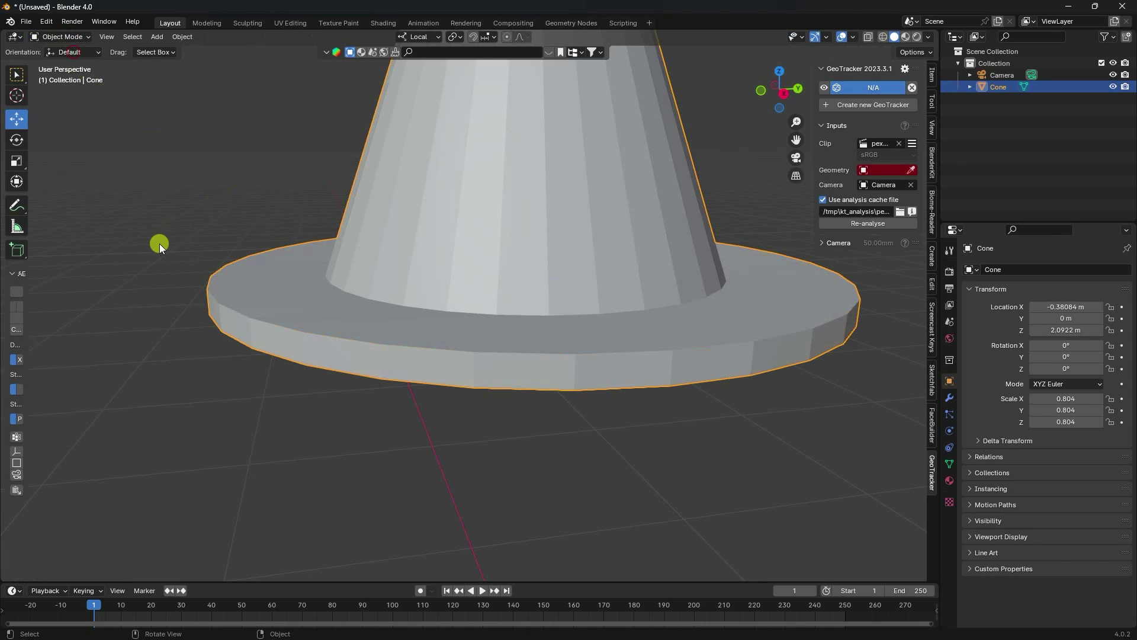
- Go back to editing the cone's mesh and activate the Scale tool on the flange's rim faces
{"action": "key", "text": "Tab"}
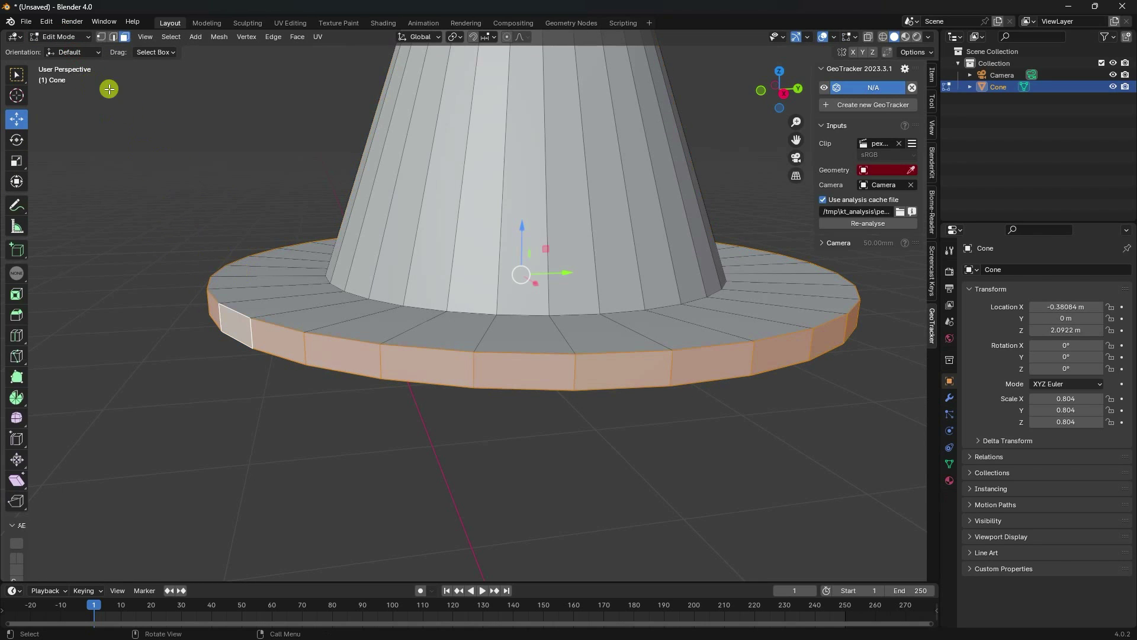
{"action": "left_click", "coordinate": [19, 165]}
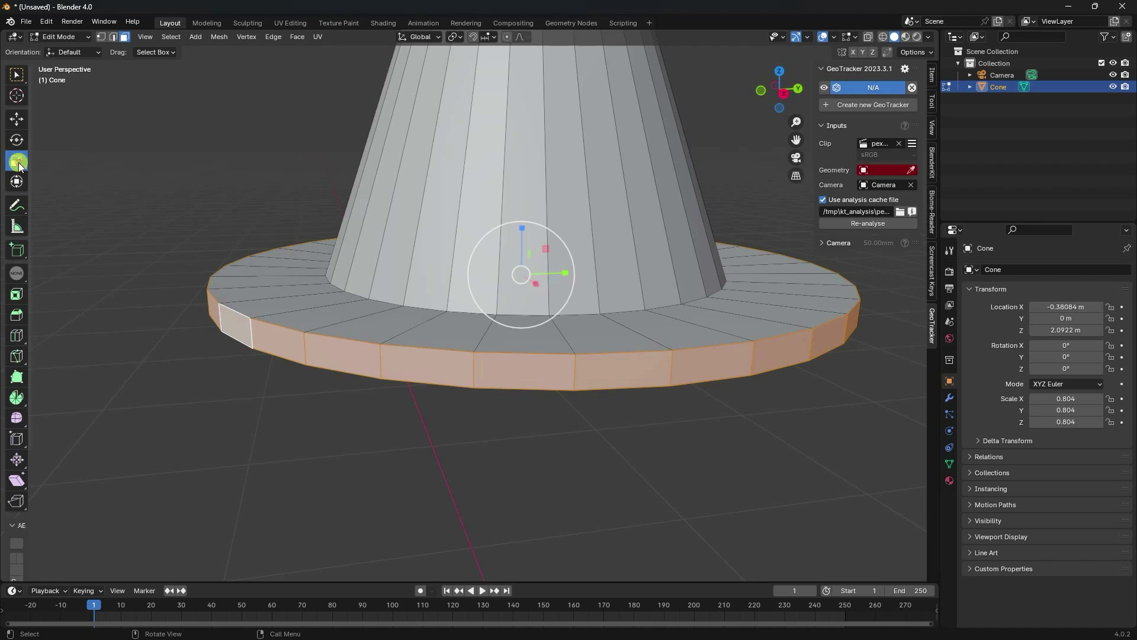
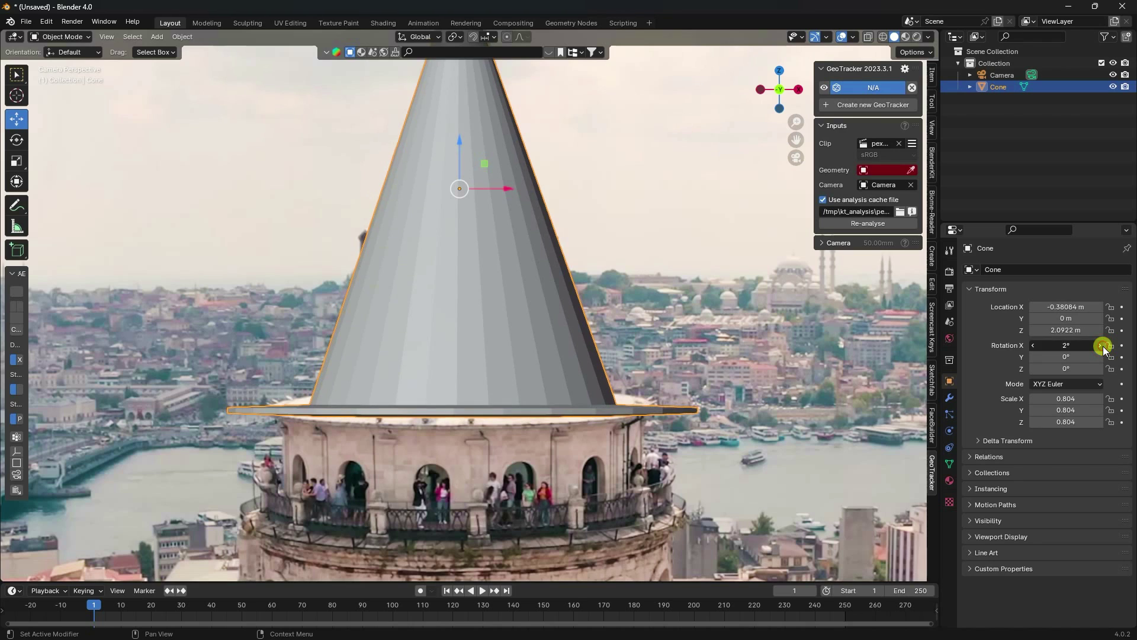
- Set the cone's X rotation to 5° and check how its flange lines up with the roof's rim
{"action": "left_click", "coordinate": [1101, 346]}
{"action": "left_click", "coordinate": [1102, 345]}
{"action": "left_click", "coordinate": [1101, 346]}
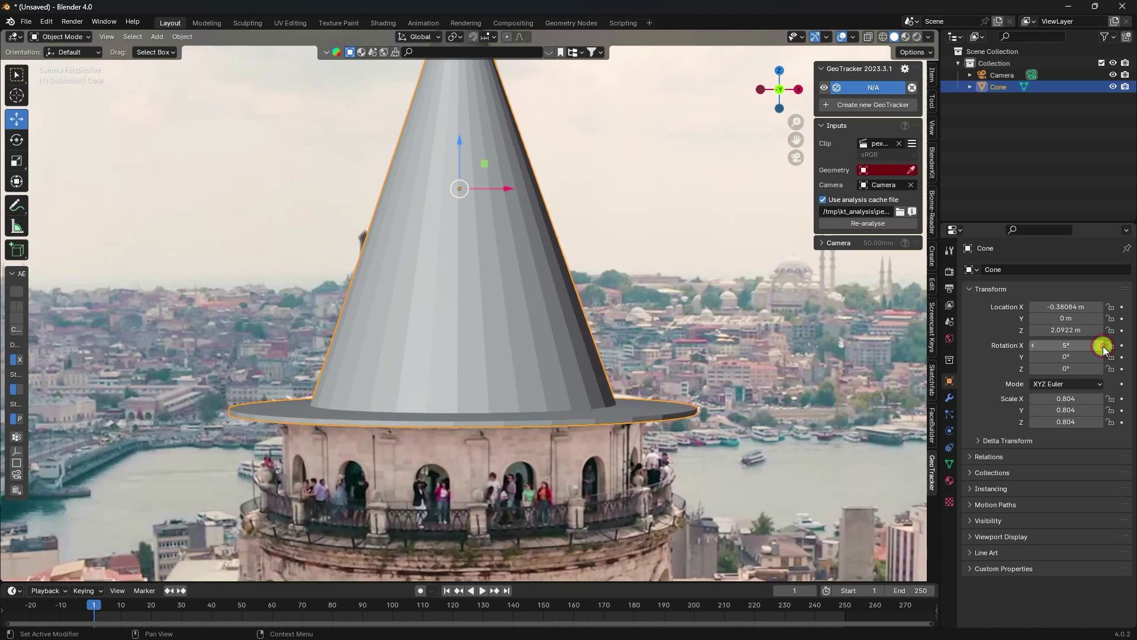
{"action": "scroll", "coordinate": [333, 393], "scroll_direction": "down", "scroll_amount": 5}
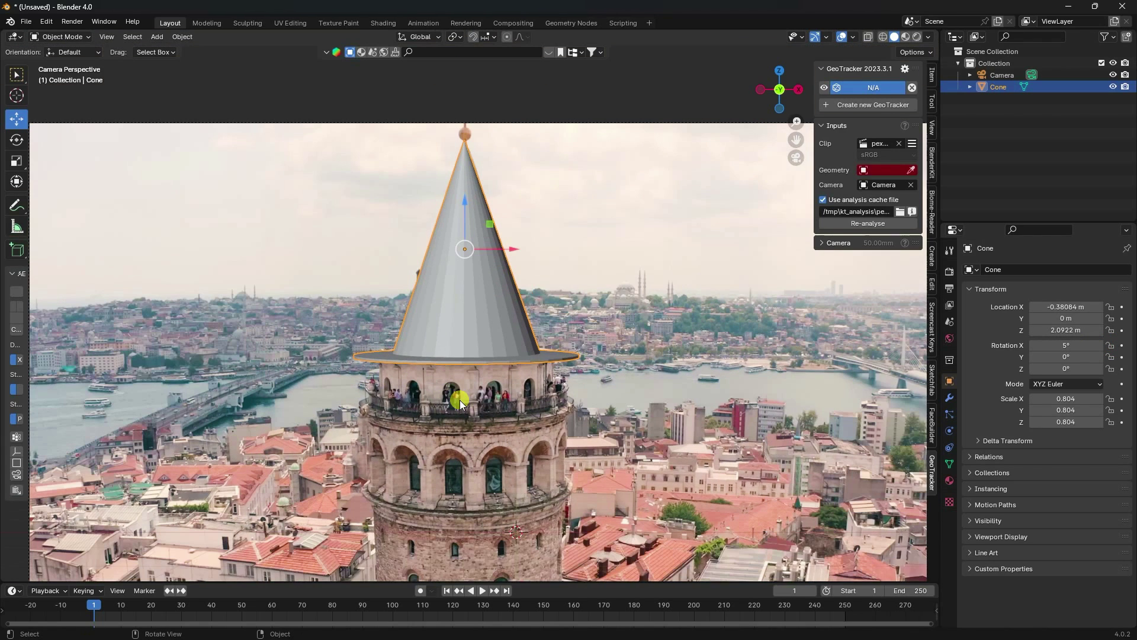
{"action": "scroll", "coordinate": [460, 402], "scroll_direction": "up", "scroll_amount": 3}
{"action": "scroll", "coordinate": [427, 388], "scroll_direction": "up", "scroll_amount": 2}
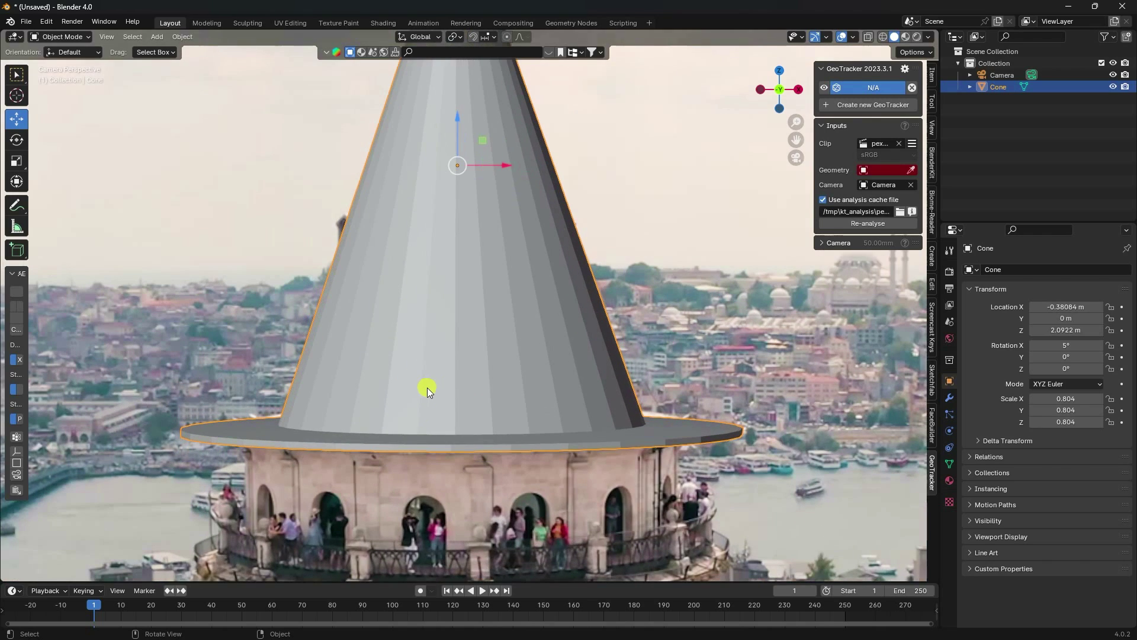
- Edit the cone's mesh in wireframe display and scale the flange's rim faces by about 0.85 to fit the roof's rim
{"action": "left_click", "coordinate": [60, 37]}
{"action": "left_click", "coordinate": [54, 63]}
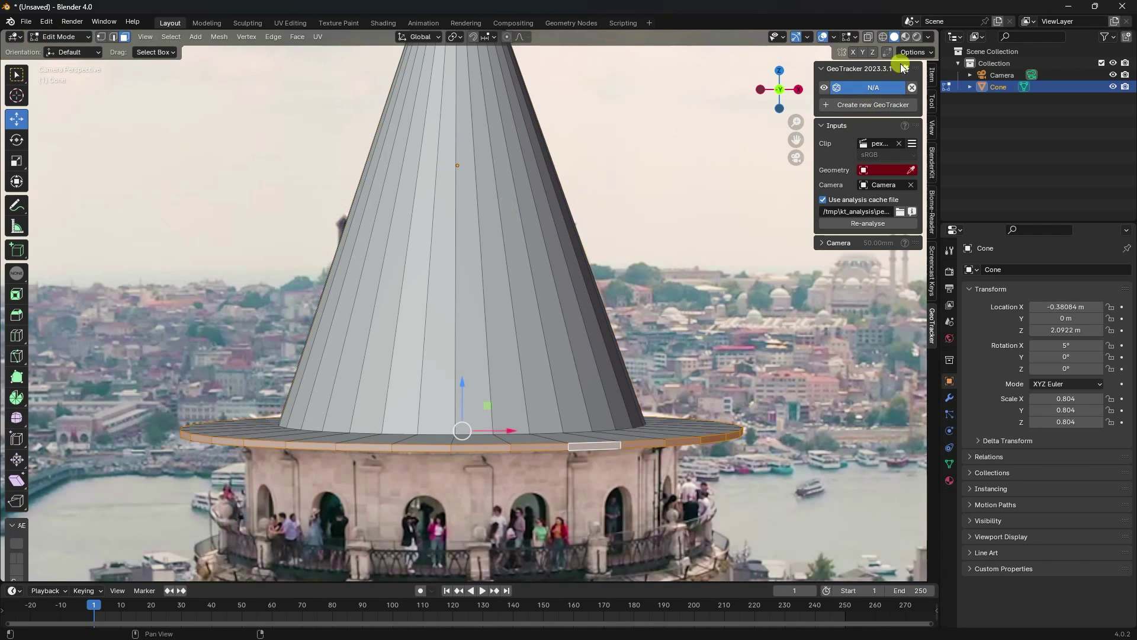
{"action": "left_click", "coordinate": [882, 37]}
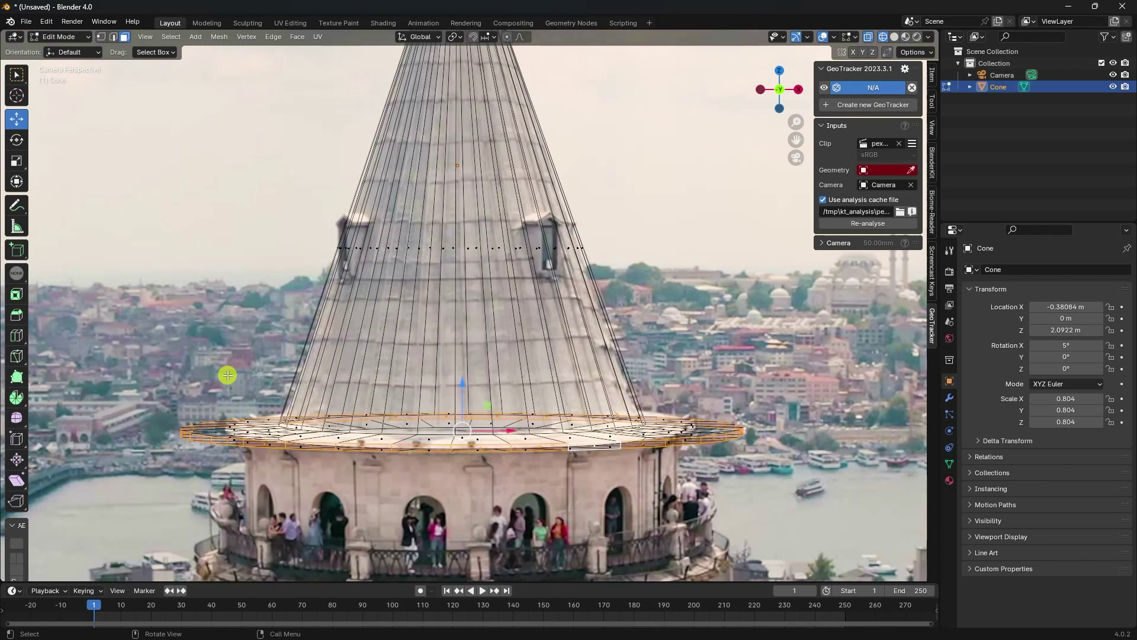
{"action": "key", "text": "s"}
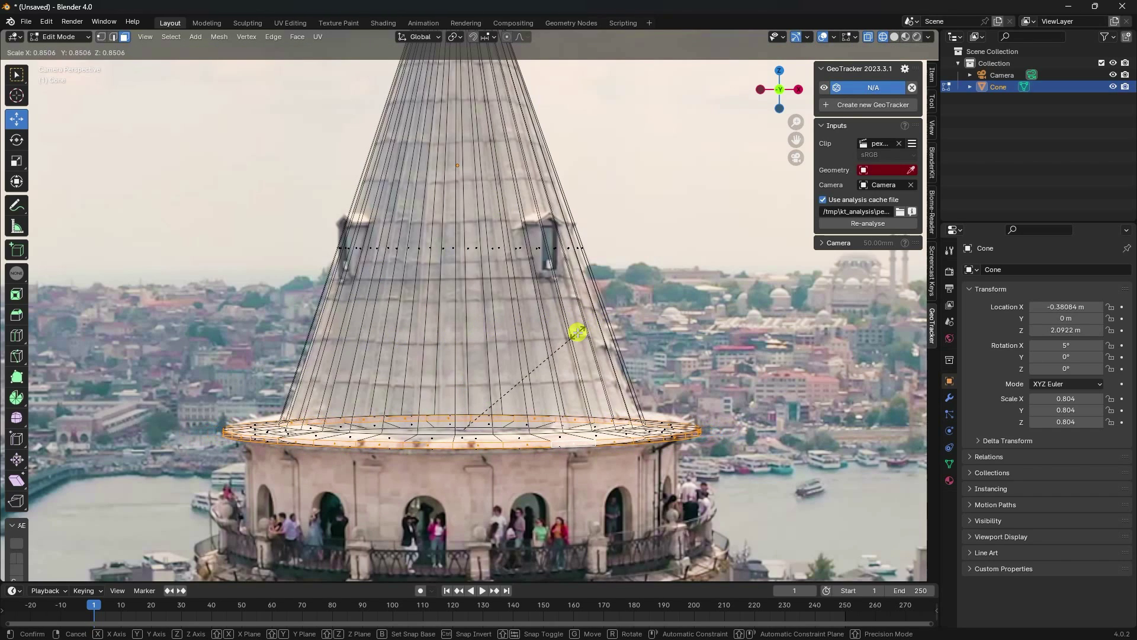
{"action": "left_click", "coordinate": [577, 332]}
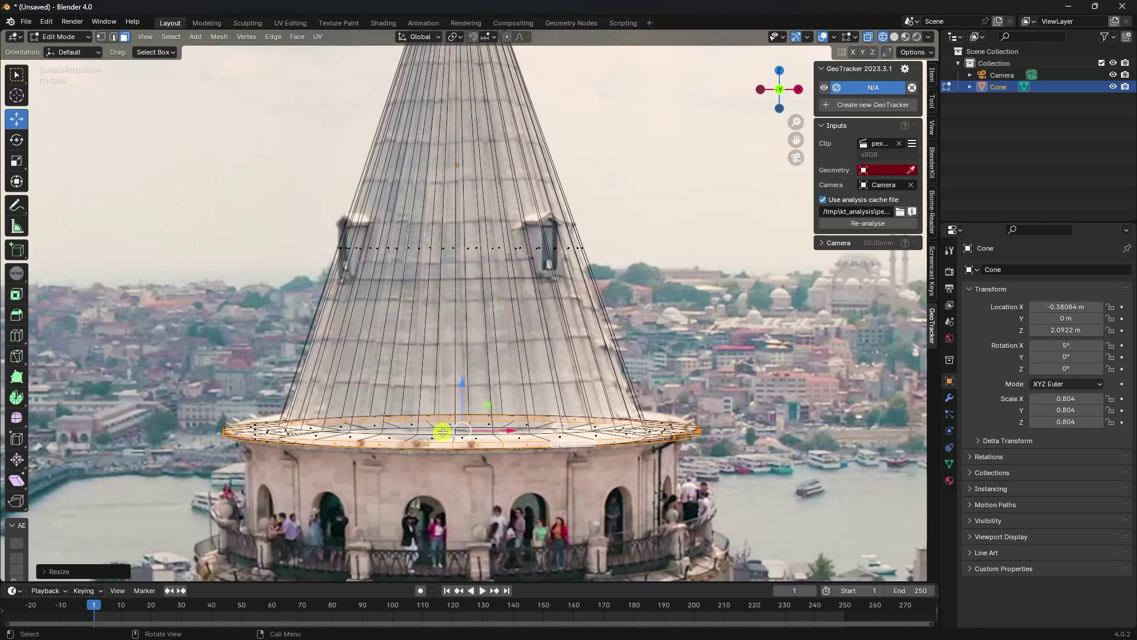
{"action": "scroll", "coordinate": [480, 464], "scroll_direction": "up", "scroll_amount": 1}
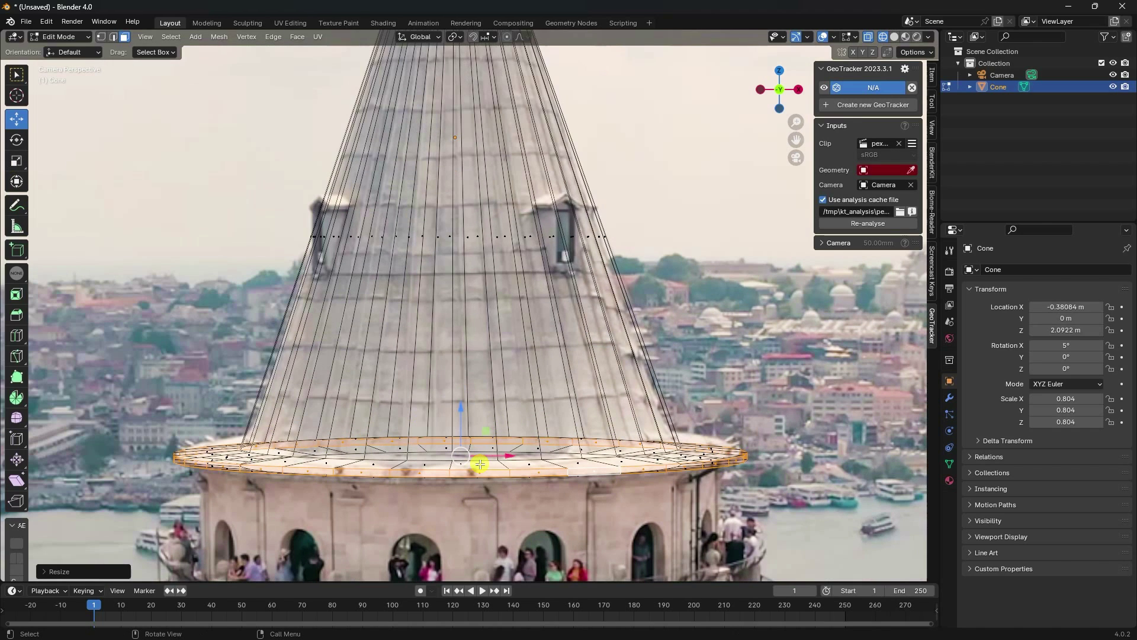
- Switch to solid shading and move the flange's rim faces slightly down along Z
{"action": "middle_click_drag", "start_coordinate": [479, 464], "coordinate": [467, 462]}
{"action": "scroll", "coordinate": [417, 221], "scroll_direction": "up", "scroll_amount": 5}
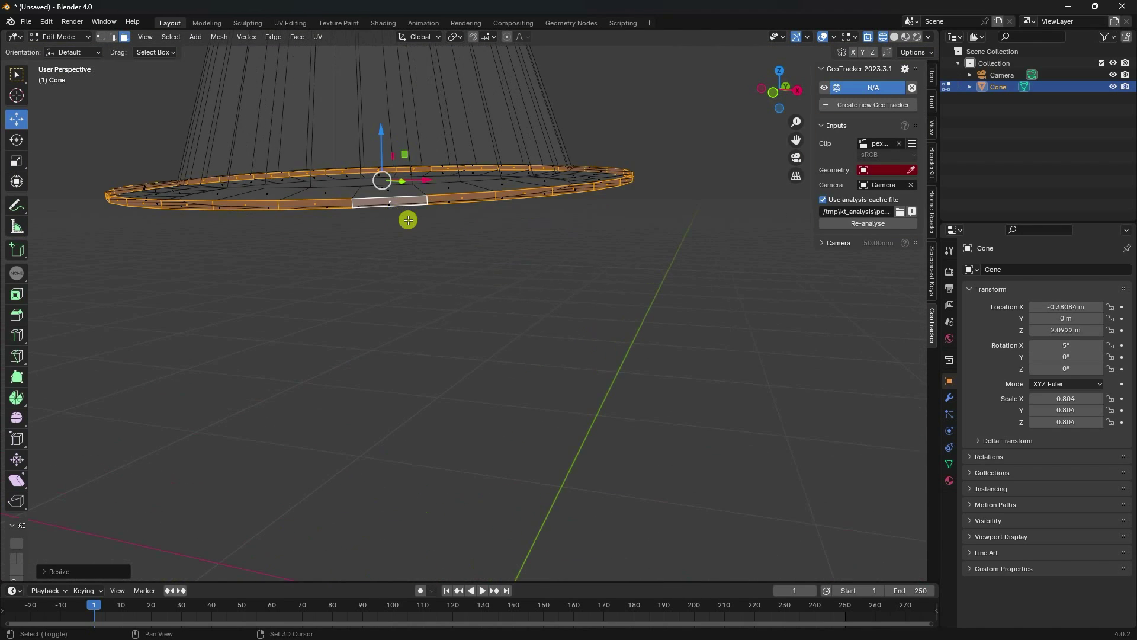
{"action": "middle_click_drag", "start_coordinate": [408, 219], "coordinate": [531, 297]}
{"action": "left_click", "coordinate": [890, 30]}
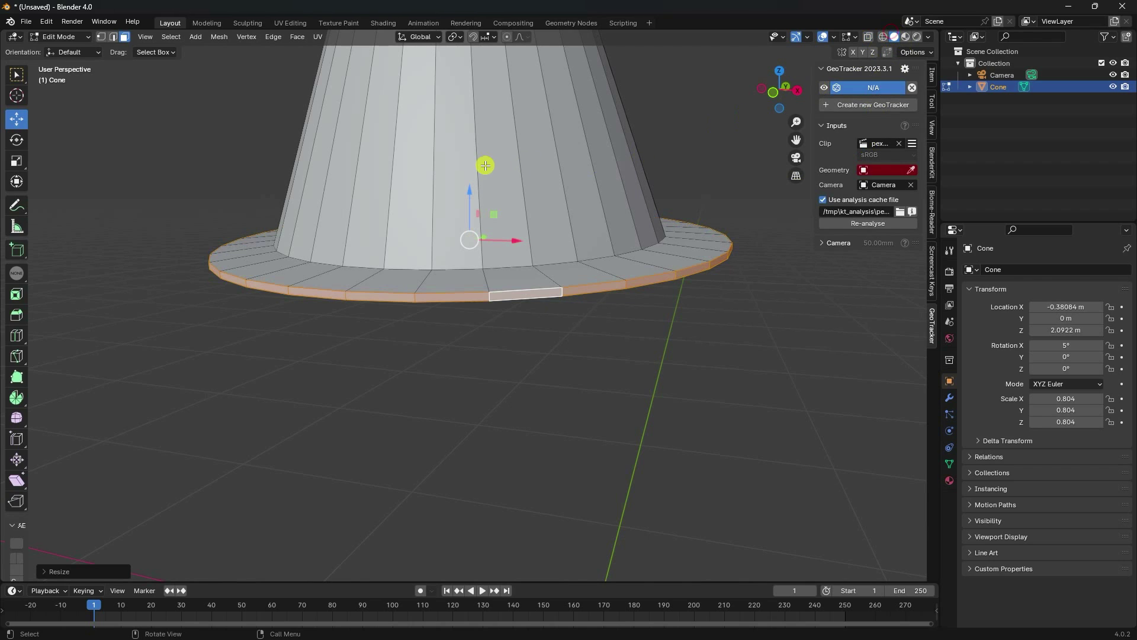
{"action": "left_click_drag", "start_coordinate": [468, 191], "coordinate": [465, 196]}
- Select the cone's round bottom face and scale it up until it nearly reaches the flange's outer edge
{"action": "middle_click_drag", "start_coordinate": [450, 231], "coordinate": [385, 191]}
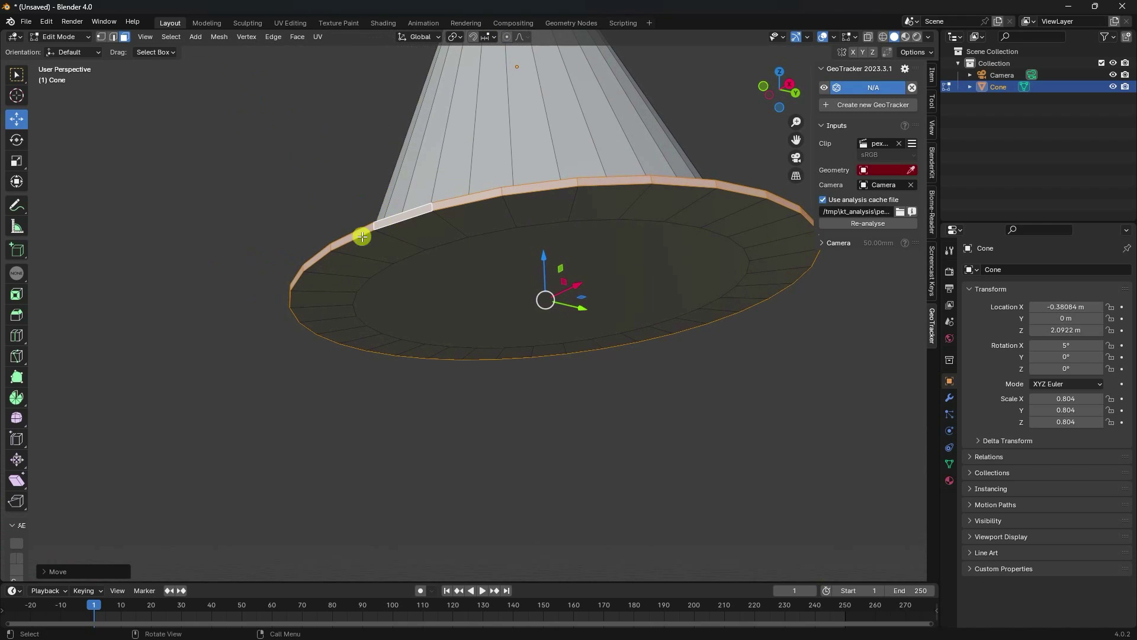
{"action": "left_click", "coordinate": [439, 269]}
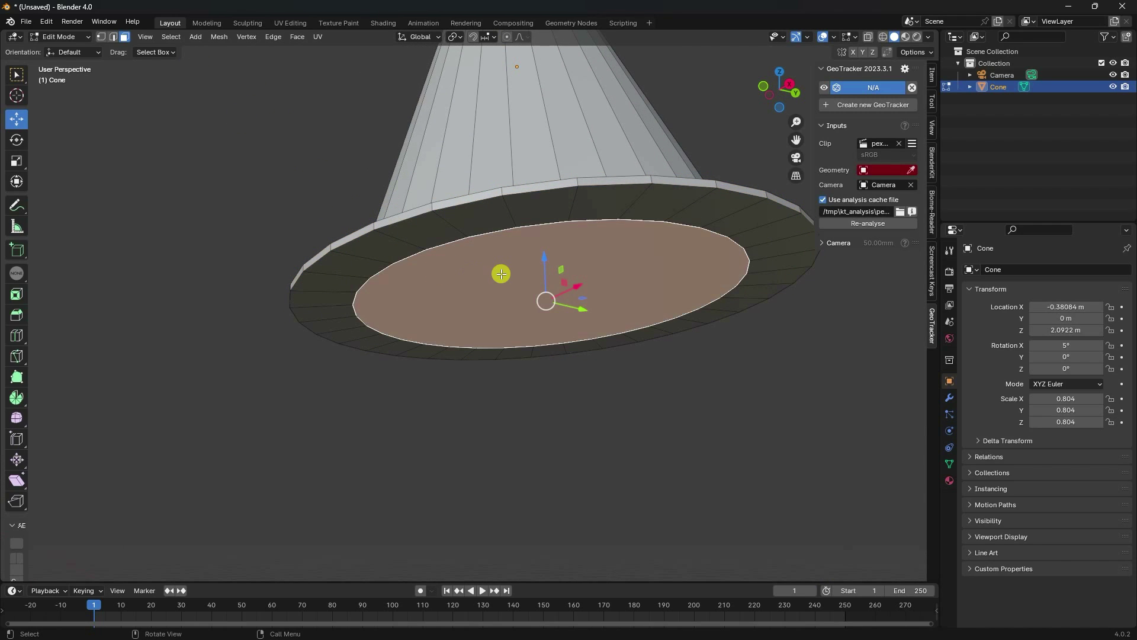
{"action": "key", "text": "s"}
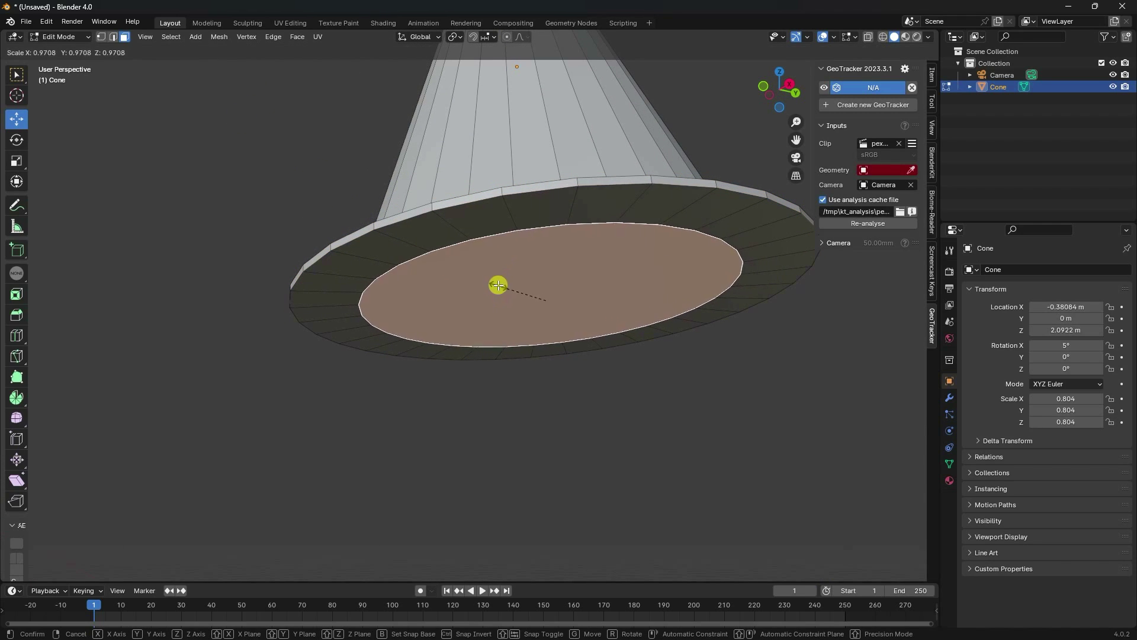
{"action": "left_click", "coordinate": [501, 257]}
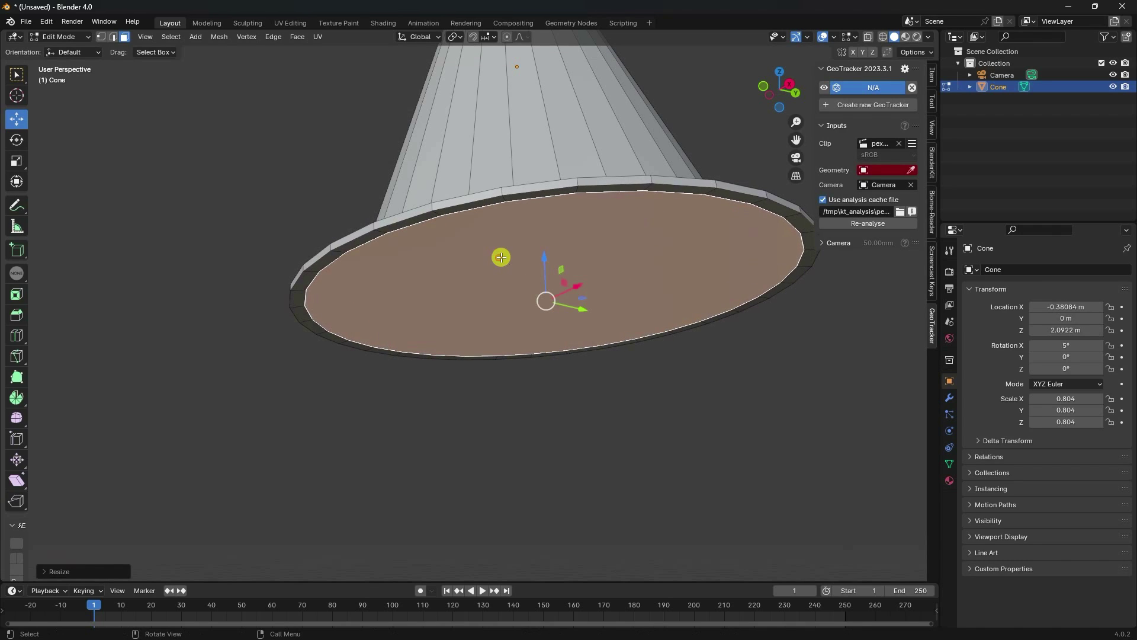
- Extrude the enlarged bottom face about 0.05 m downward and return to Object Mode
{"action": "middle_click_drag", "start_coordinate": [564, 272], "coordinate": [578, 274]}
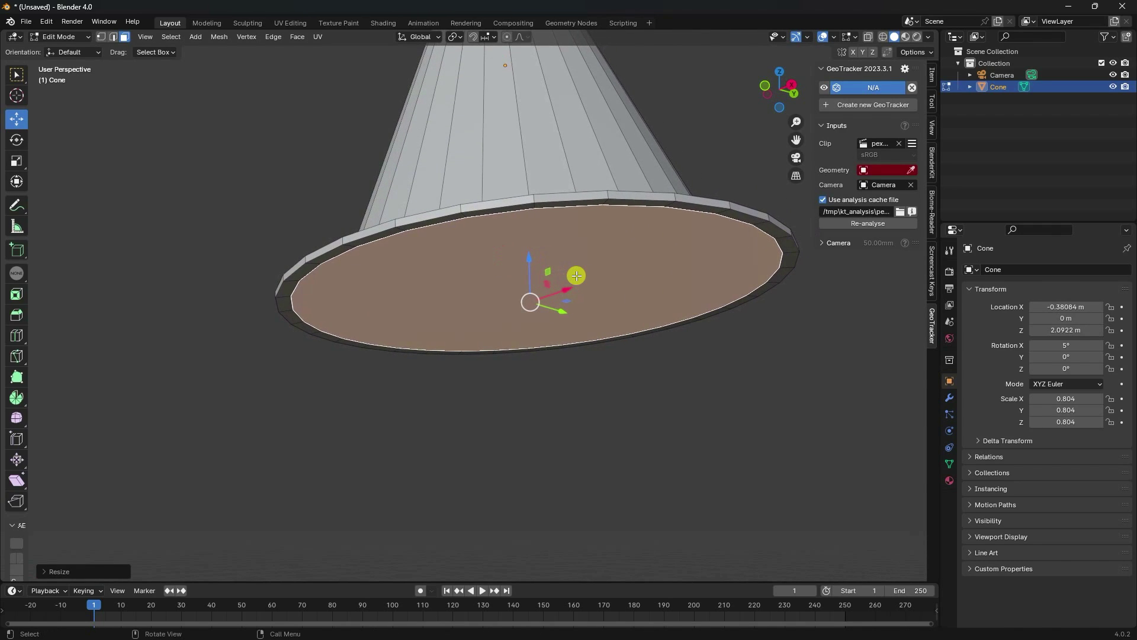
{"action": "key", "text": "e"}
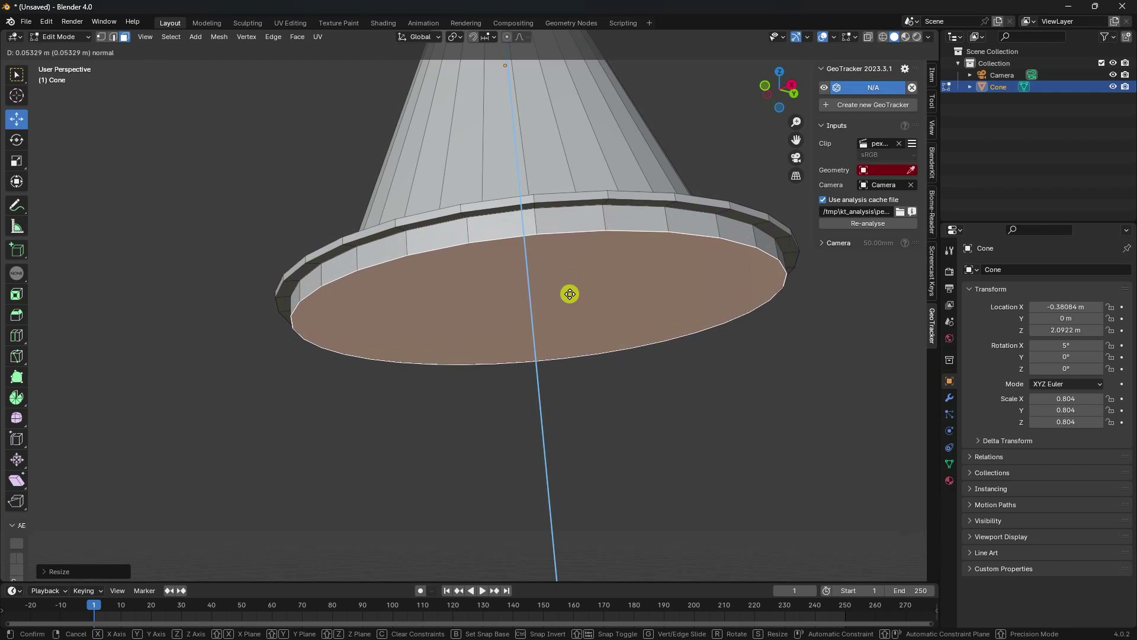
{"action": "left_click", "coordinate": [570, 294]}
{"action": "key", "text": "Tab"}
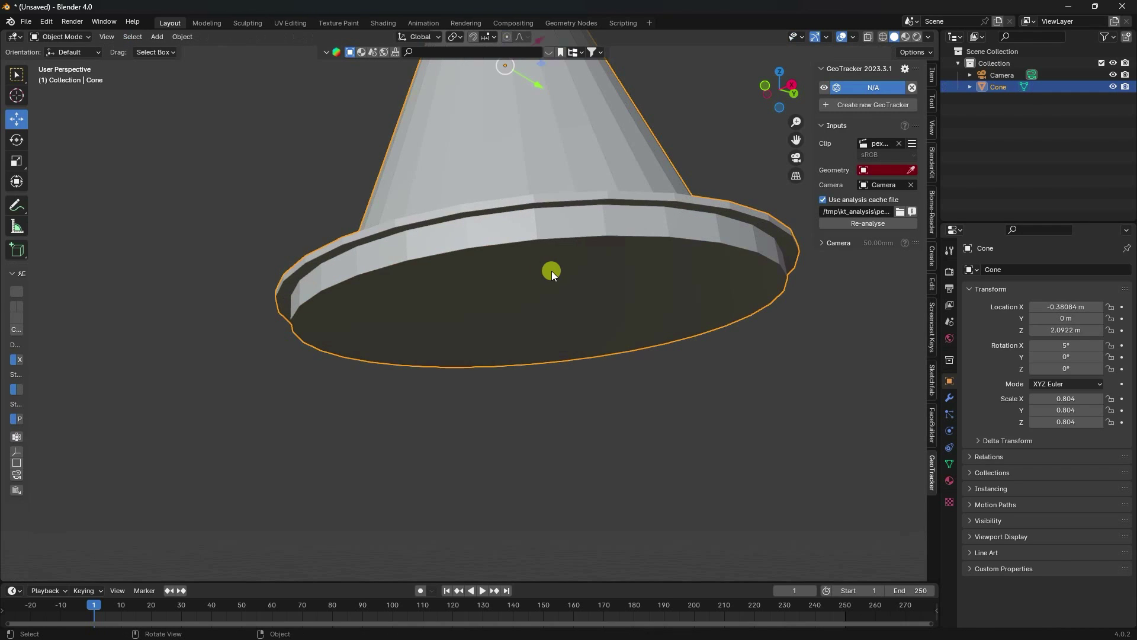
- Return to the camera view and display the cone in wireframe to compare its base with the roof's rim
{"action": "mouse_move", "coordinate": [552, 271]}
{"action": "middle_mouse_down"}
{"action": "mouse_move", "coordinate": [531, 279]}
{"action": "mouse_move", "coordinate": [517, 258]}
{"action": "mouse_move", "coordinate": [513, 356]}
{"action": "middle_mouse_up"}
{"action": "left_click", "coordinate": [895, 37]}
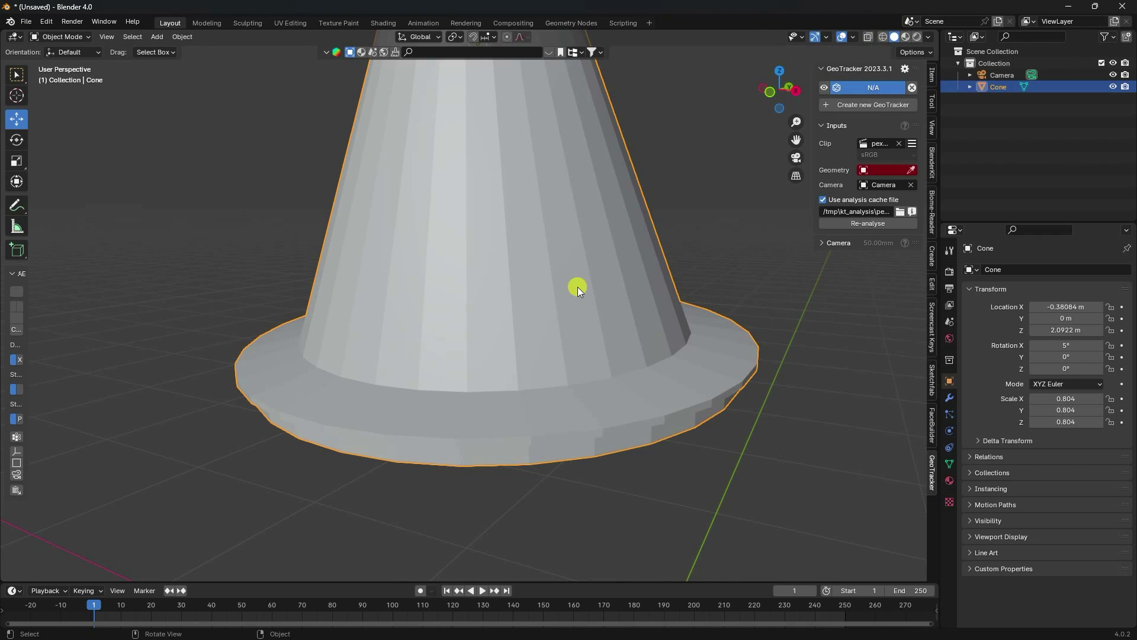
{"action": "key", "text": "KP_0"}
{"action": "scroll", "coordinate": [501, 300], "scroll_direction": "down", "scroll_amount": 3}
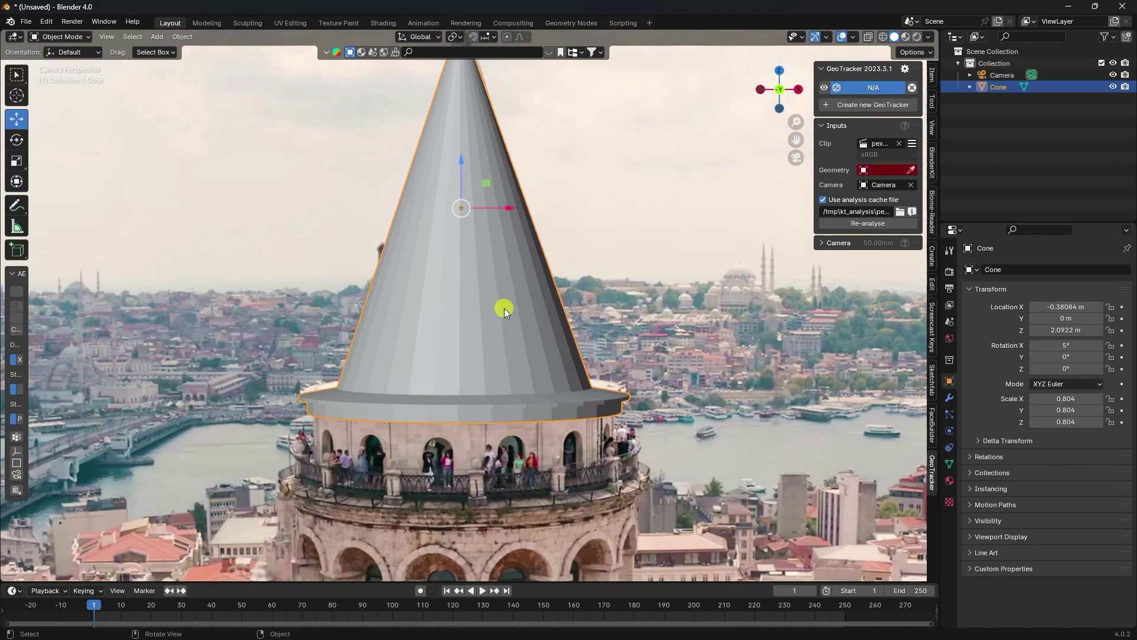
{"action": "left_click", "coordinate": [883, 35]}
{"action": "scroll", "coordinate": [397, 347], "scroll_direction": "up", "scroll_amount": 3}
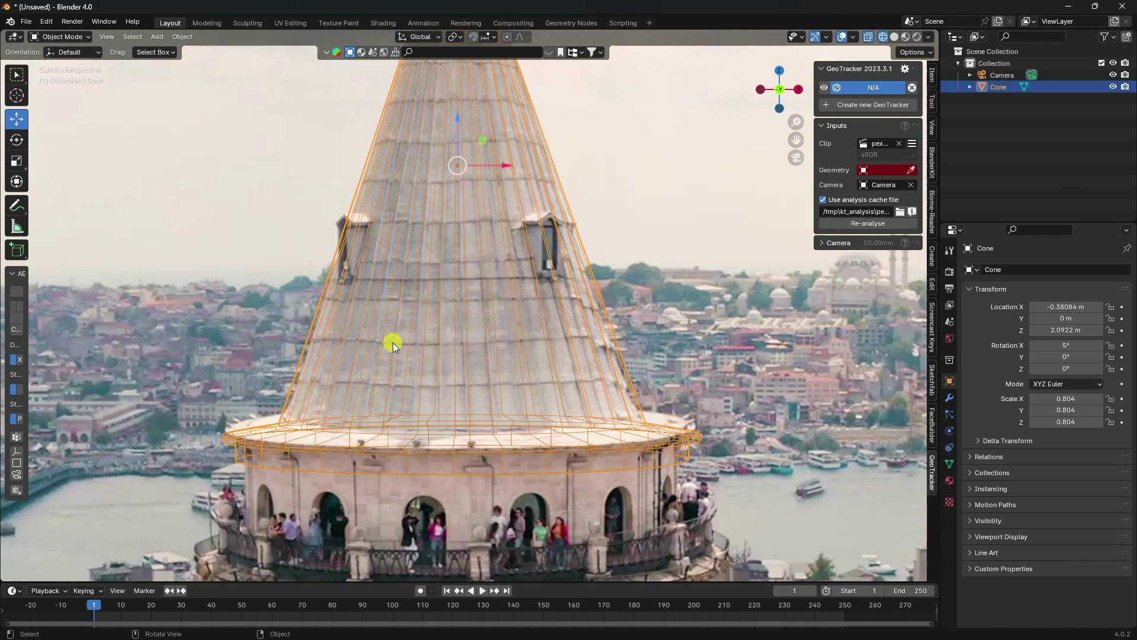
- Select the faces of the cone's flange and base in Edit Mode, move them slightly up along Z, and return to Object Mode
{"action": "left_click", "coordinate": [63, 40]}
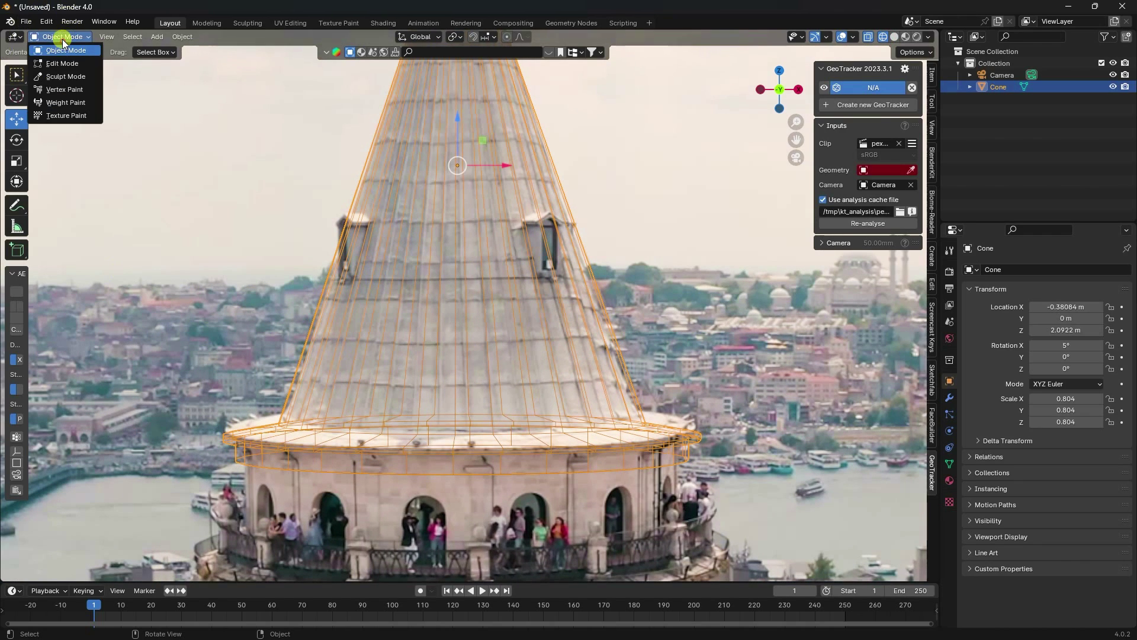
{"action": "left_click", "coordinate": [62, 63]}
{"action": "left_click_drag", "start_coordinate": [140, 339], "coordinate": [710, 495]}
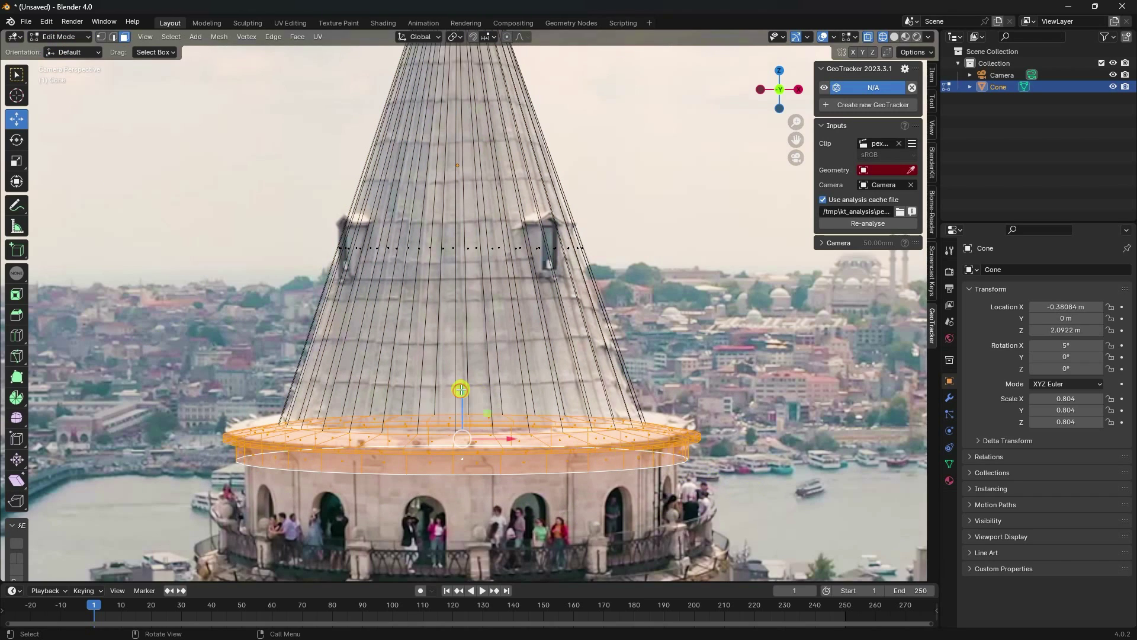
{"action": "left_click_drag", "start_coordinate": [460, 390], "coordinate": [459, 384]}
{"action": "left_click", "coordinate": [59, 37]}
{"action": "left_click", "coordinate": [54, 42]}
{"action": "scroll", "coordinate": [422, 475], "scroll_direction": "up", "scroll_amount": 1}
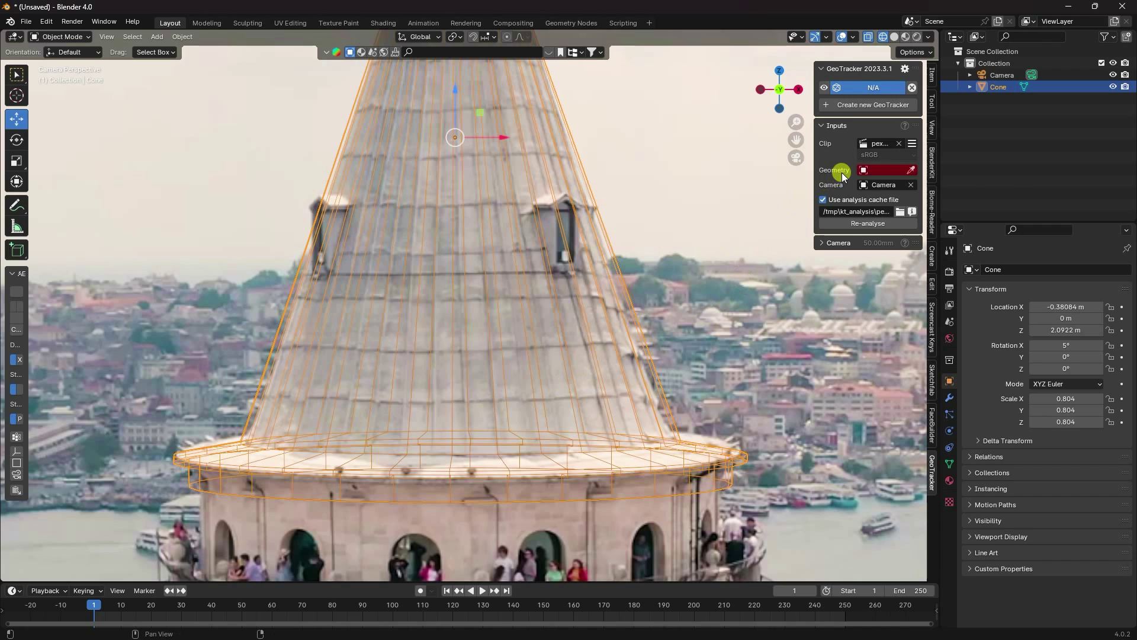
- Assign Cone as the GeoTracker geometry and rebuild the clip's analysis file
{"action": "left_click", "coordinate": [862, 169]}
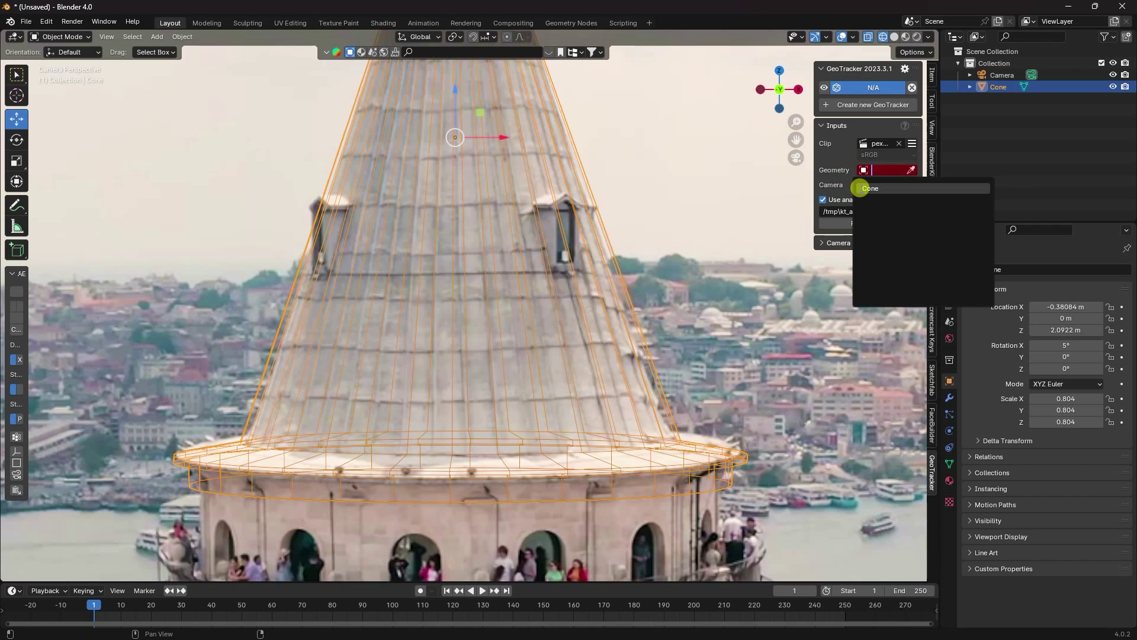
{"action": "left_click", "coordinate": [864, 188]}
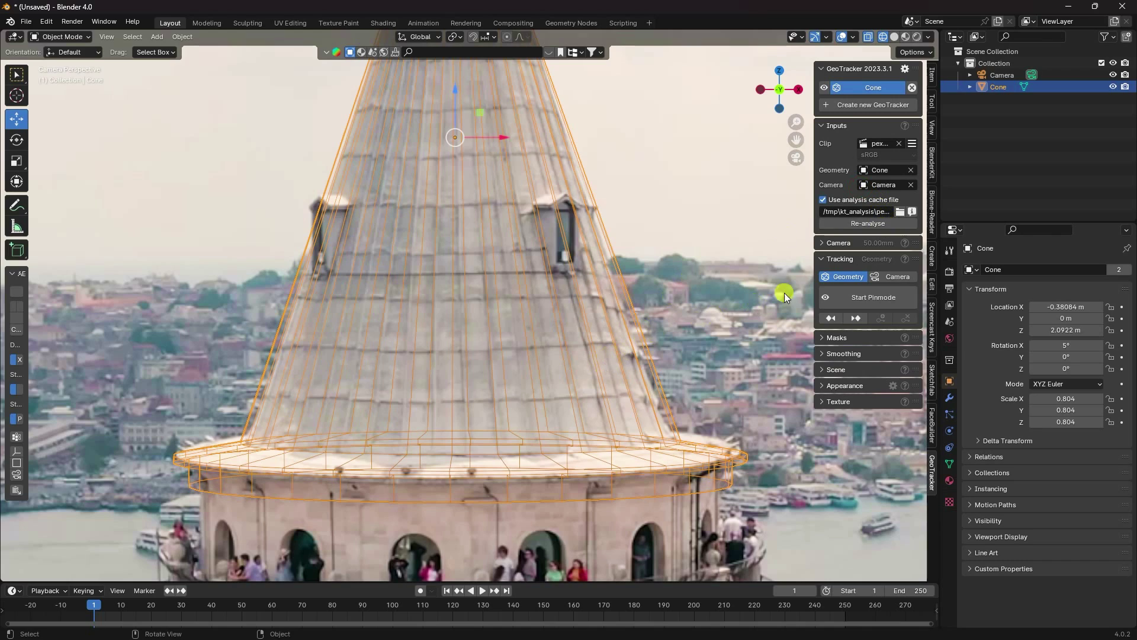
{"action": "left_click", "coordinate": [875, 223]}
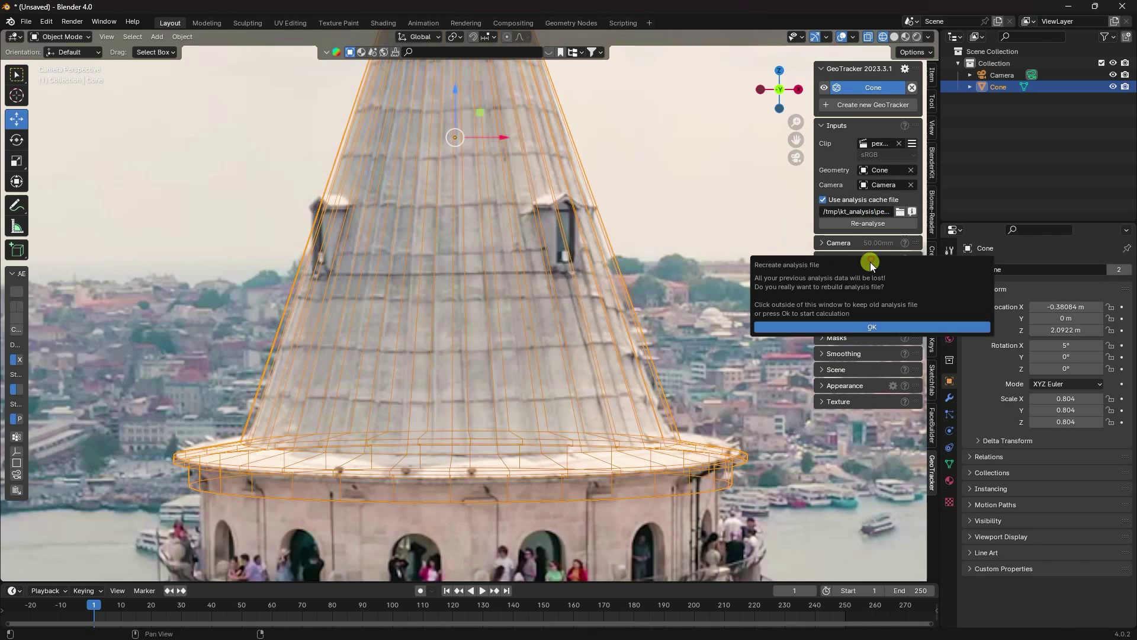
{"action": "left_click", "coordinate": [865, 325]}
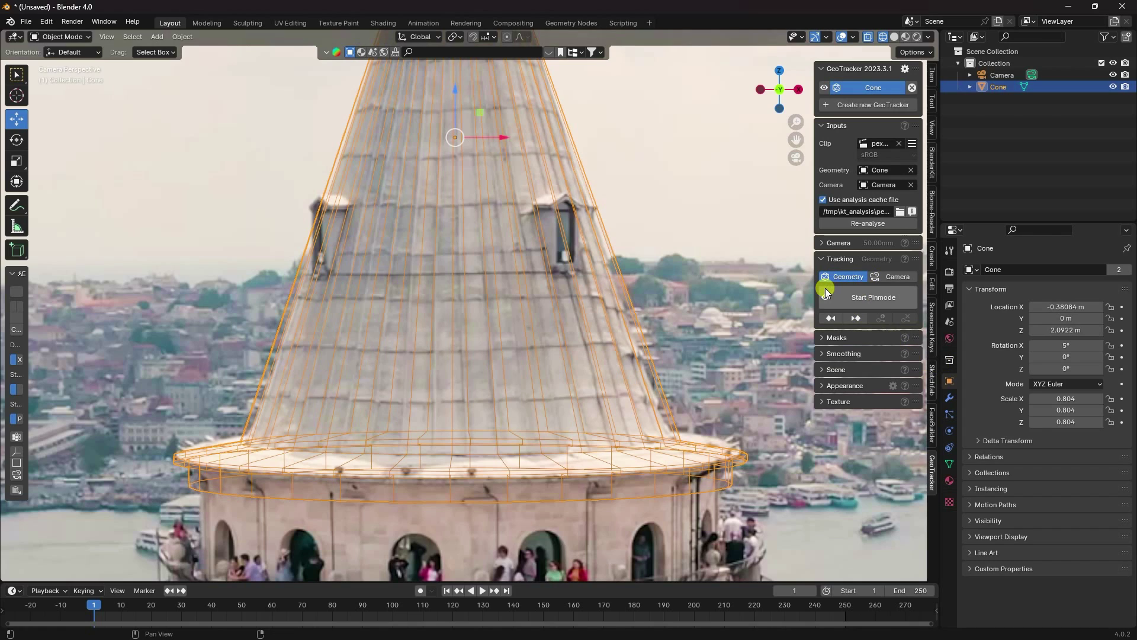
- Start GeoTracker's Pinmode and check the cone's wireframe alignment with the roof from the rim to the tip
{"action": "left_click", "coordinate": [865, 299]}
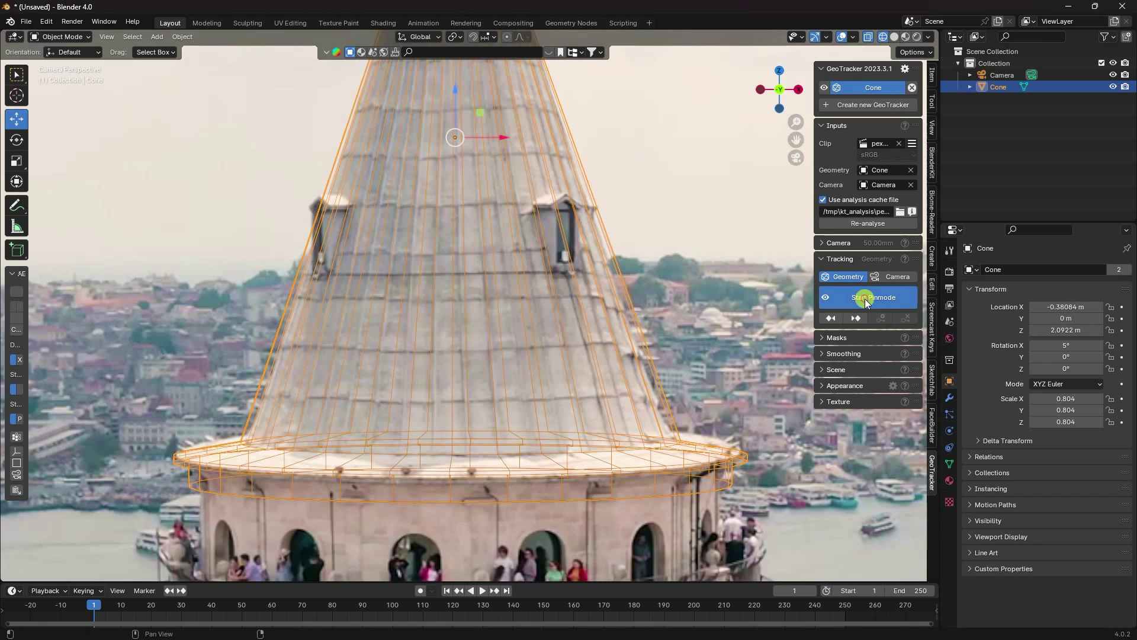
{"action": "scroll", "coordinate": [215, 455], "scroll_direction": "down", "scroll_amount": 2}
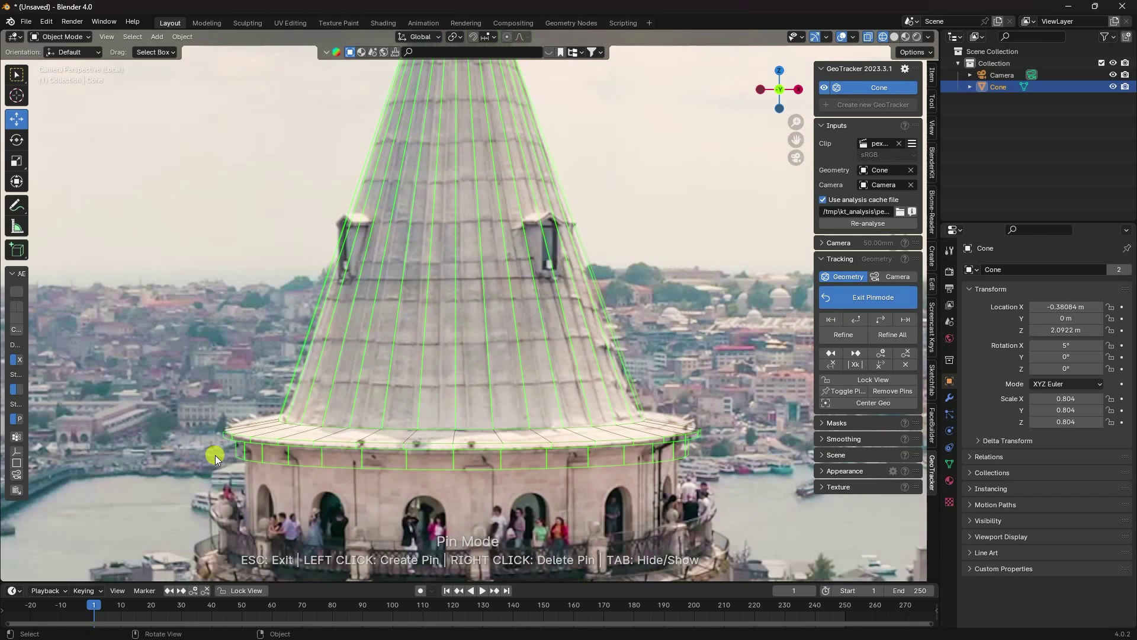
{"action": "scroll", "coordinate": [717, 408], "scroll_direction": "up", "scroll_amount": 2}
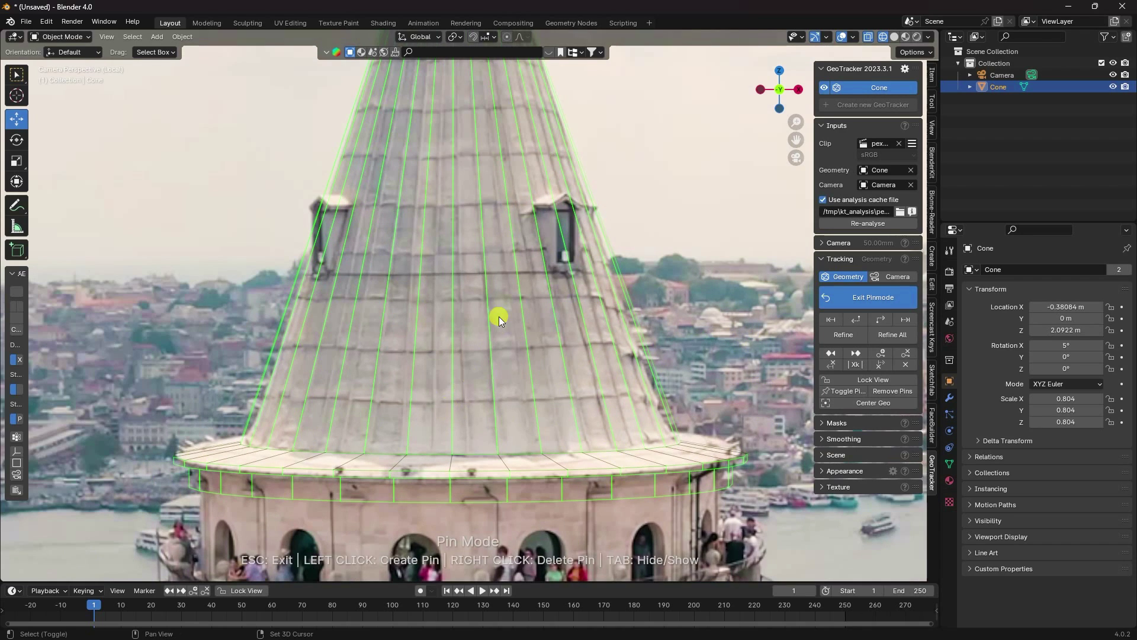
{"action": "middle_click_drag", "start_coordinate": [499, 316], "coordinate": [507, 552]}
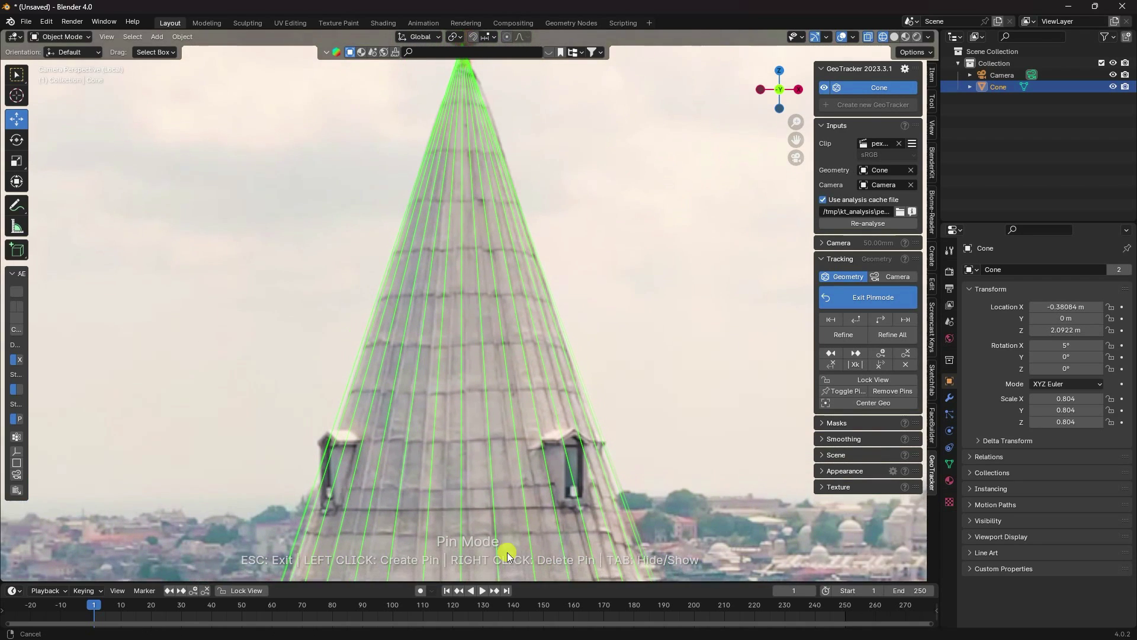
{"action": "scroll", "coordinate": [499, 362], "scroll_direction": "up", "scroll_amount": 3}
{"action": "middle_click_drag", "start_coordinate": [495, 257], "coordinate": [491, 98]}
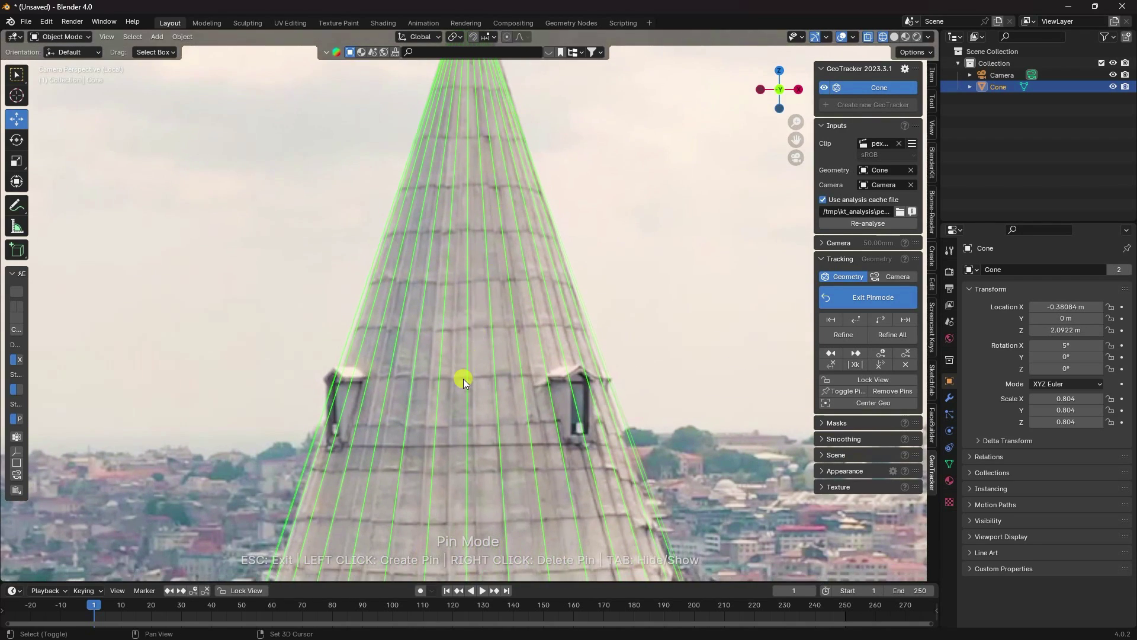
{"action": "middle_click_drag", "start_coordinate": [463, 378], "coordinate": [450, 133]}
{"action": "scroll", "coordinate": [442, 332], "scroll_direction": "up", "scroll_amount": 2}
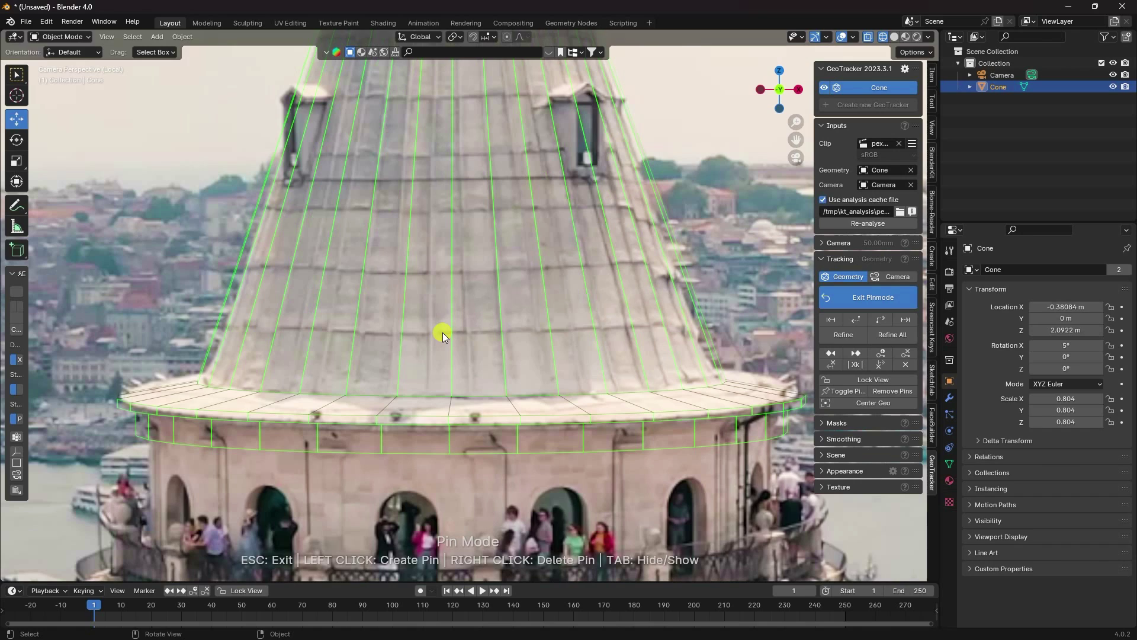
- Place pins on the cone's front flange and base corners, along the middle edge and the neighbouring one to its right
{"action": "left_click", "coordinate": [451, 397]}
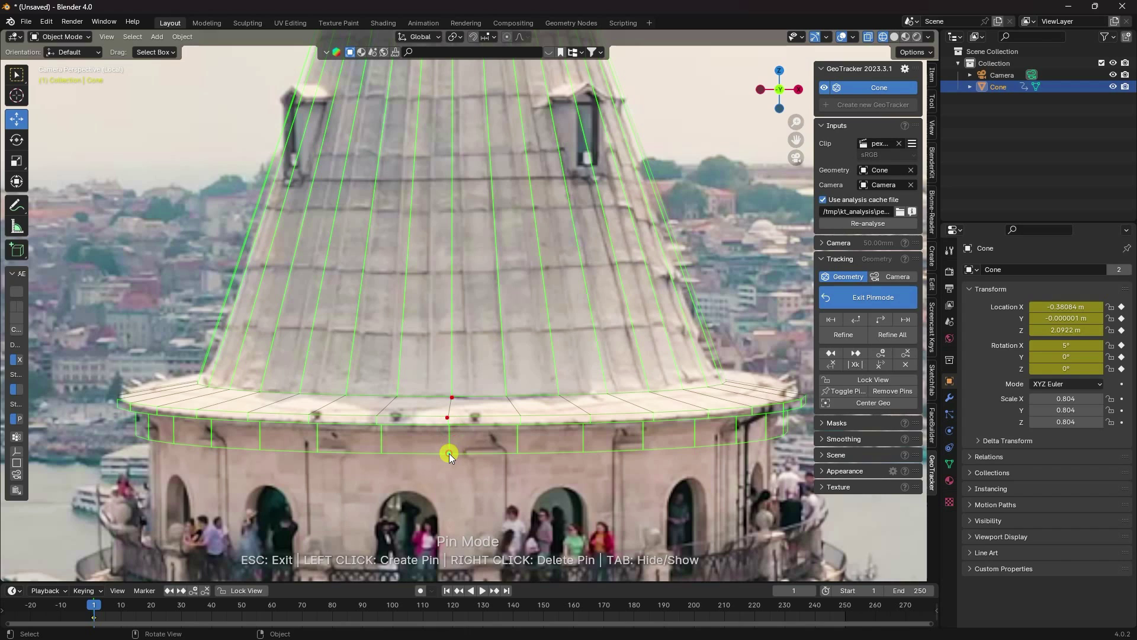
{"action": "scroll", "coordinate": [449, 453], "scroll_direction": "up", "scroll_amount": 3}
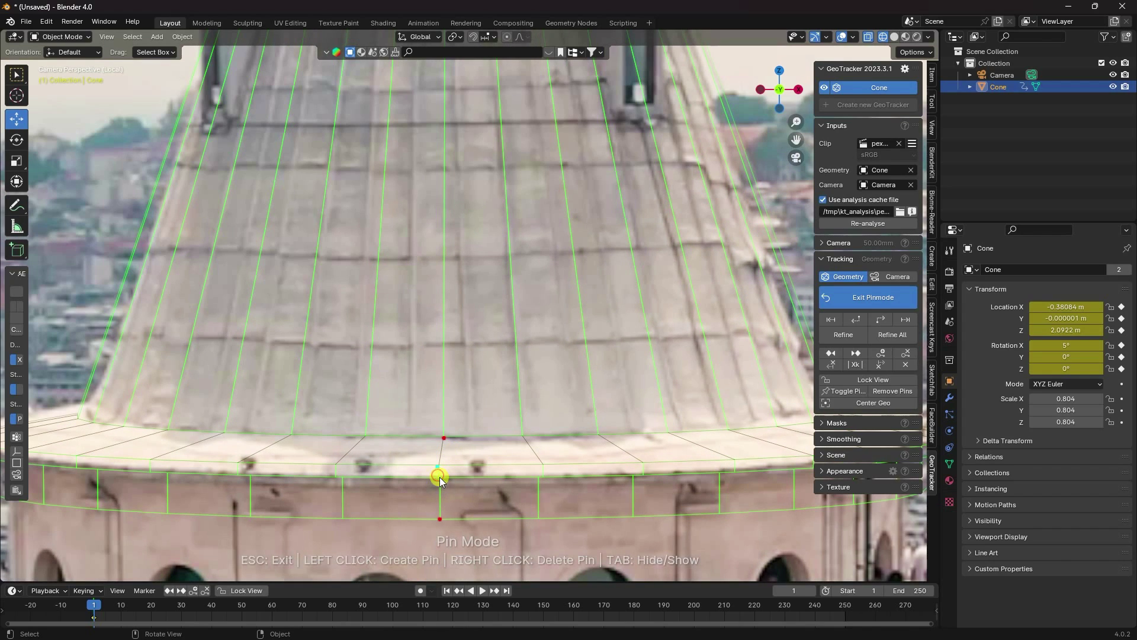
{"action": "left_click", "coordinate": [438, 477]}
{"action": "left_click", "coordinate": [536, 518]}
{"action": "left_click", "coordinate": [539, 517]}
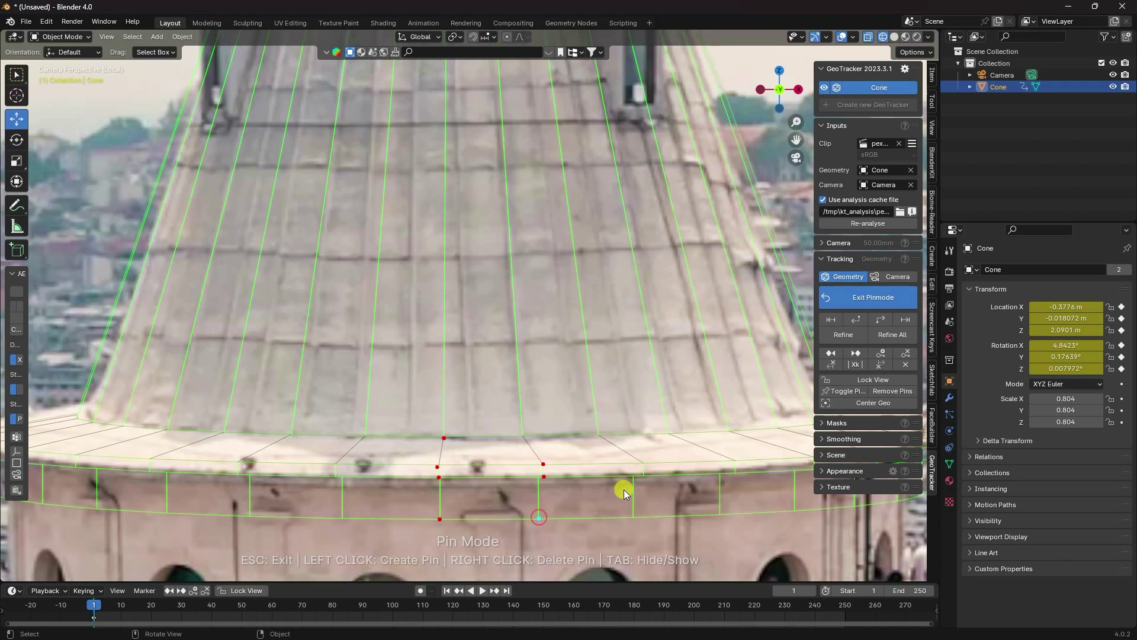
- Place a pin on the cone's tip, just below the ball of the tower's finial
{"action": "scroll", "coordinate": [517, 339], "scroll_direction": "down", "scroll_amount": 4}
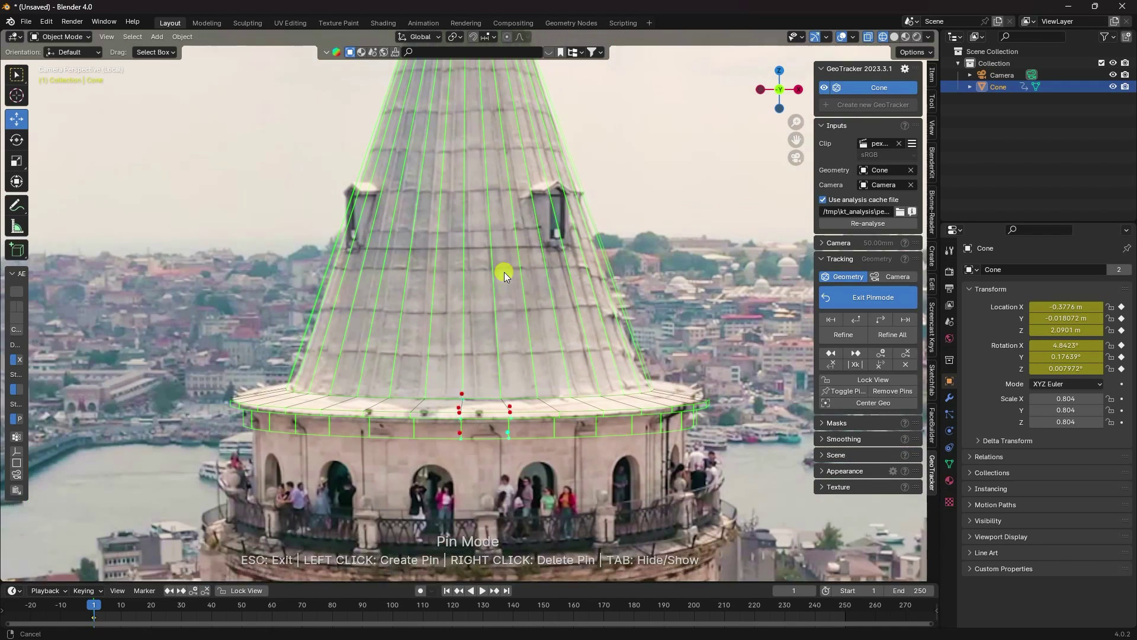
{"action": "scroll", "coordinate": [503, 272], "scroll_direction": "up", "scroll_amount": 4}
{"action": "scroll", "coordinate": [470, 383], "scroll_direction": "up", "scroll_amount": 3}
{"action": "middle_click_drag", "start_coordinate": [444, 150], "coordinate": [432, 474]}
{"action": "scroll", "coordinate": [414, 296], "scroll_direction": "up", "scroll_amount": 5}
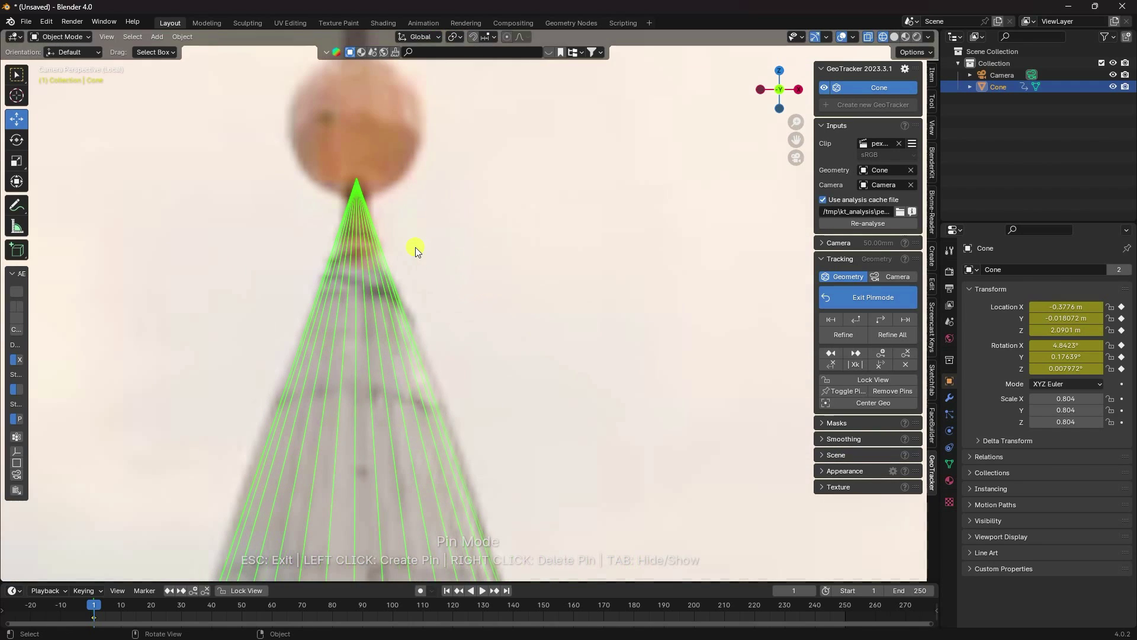
{"action": "middle_click_drag", "start_coordinate": [413, 247], "coordinate": [446, 247]}
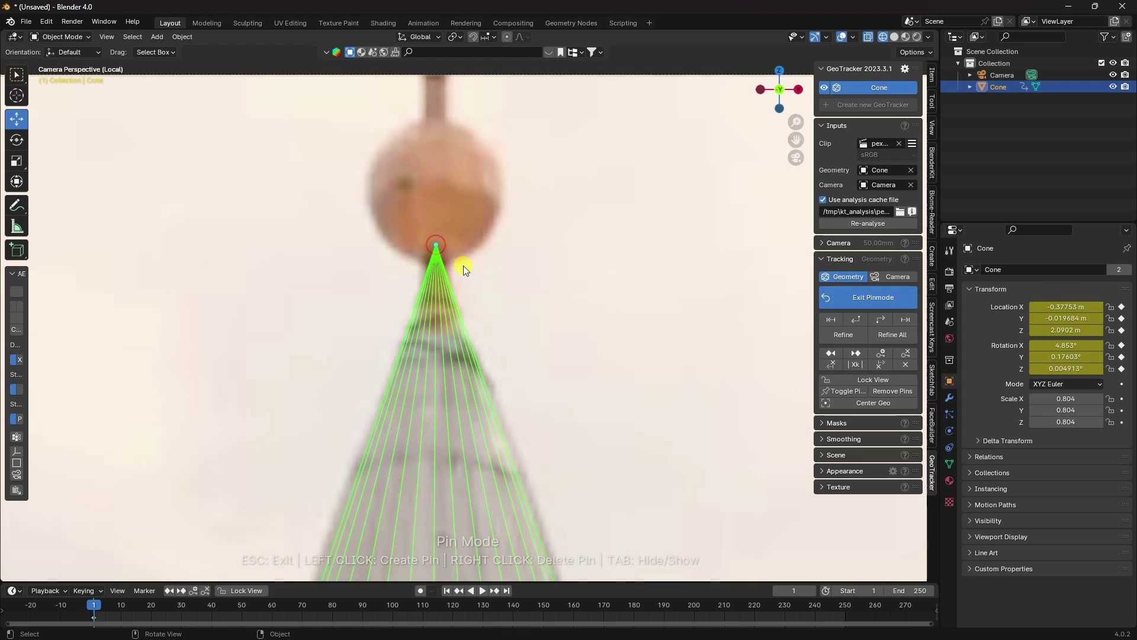
- Pin the corners along the cone's inner rim, from its left end towards the middle edge, matching the roof base
{"action": "scroll", "coordinate": [463, 265], "scroll_direction": "down", "scroll_amount": 4}
{"action": "scroll", "coordinate": [549, 126], "scroll_direction": "up", "scroll_amount": 5}
{"action": "scroll", "coordinate": [393, 446], "scroll_direction": "down", "scroll_amount": 3}
{"action": "middle_click_drag", "start_coordinate": [393, 447], "coordinate": [452, 134]}
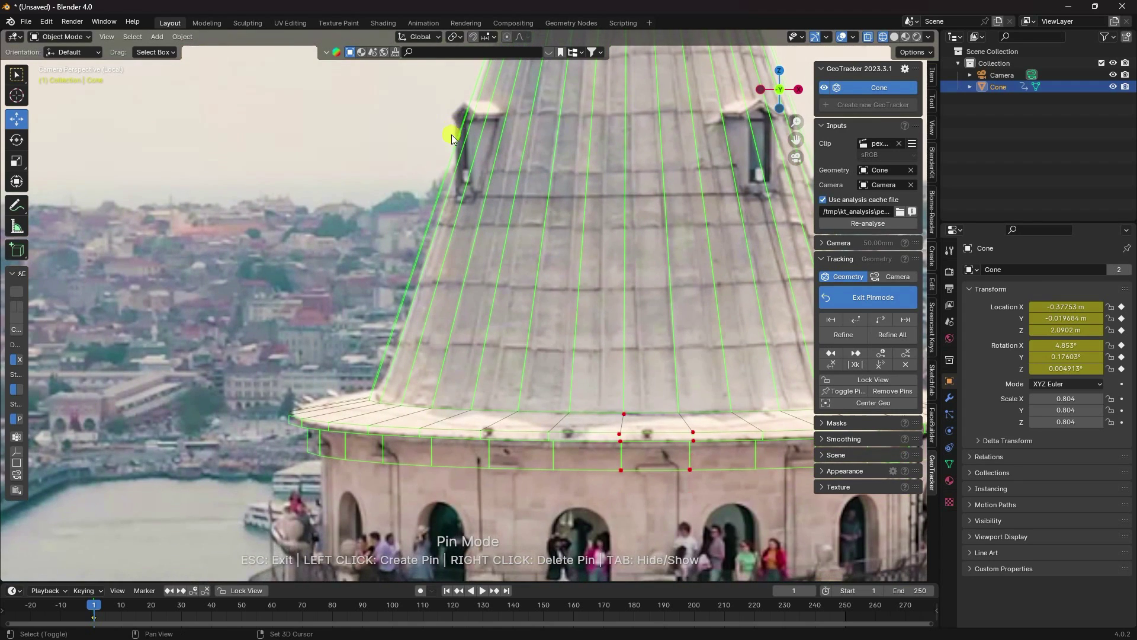
{"action": "scroll", "coordinate": [357, 427], "scroll_direction": "up", "scroll_amount": 4}
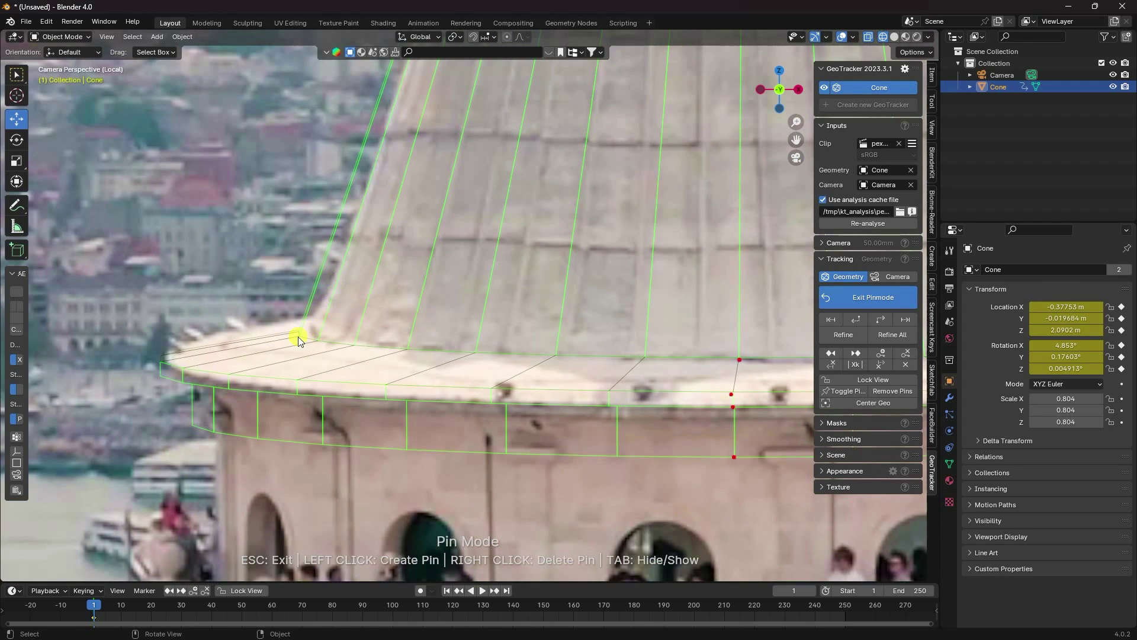
{"action": "left_click_drag", "start_coordinate": [298, 337], "coordinate": [318, 343]}
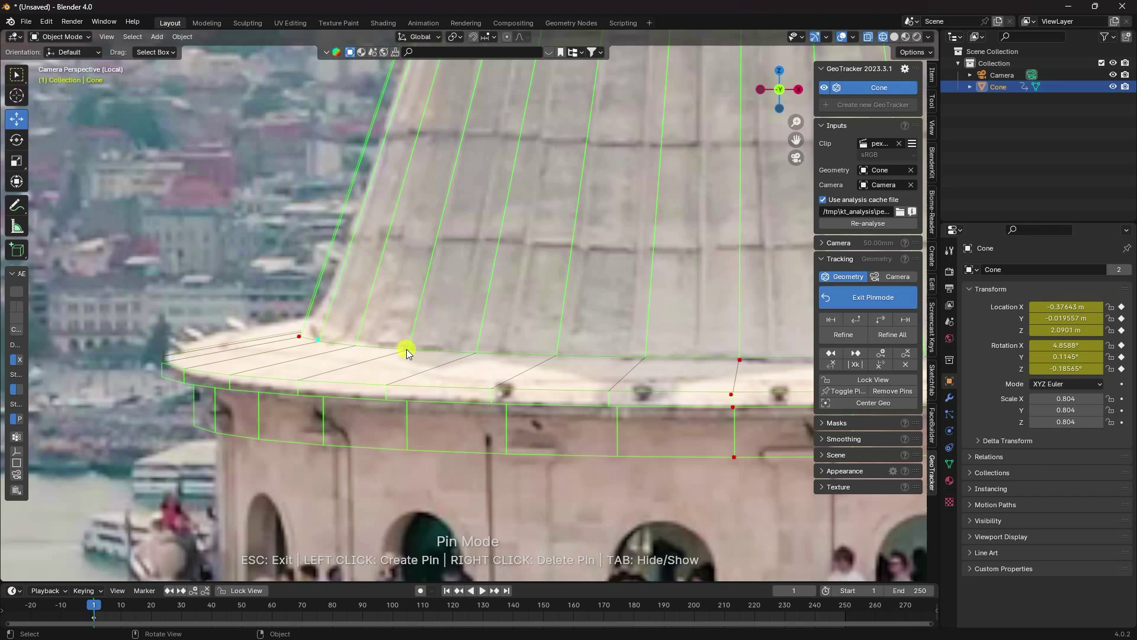
{"action": "left_click", "coordinate": [477, 352]}
{"action": "left_click", "coordinate": [558, 357]}
{"action": "left_click", "coordinate": [646, 357]}
- Pin the flange's outer upper and lower corners and the base corners on the left half of the cone
{"action": "left_click", "coordinate": [613, 391]}
{"action": "left_click", "coordinate": [610, 408]}
{"action": "left_click", "coordinate": [619, 455]}
{"action": "left_click", "coordinate": [295, 380]}
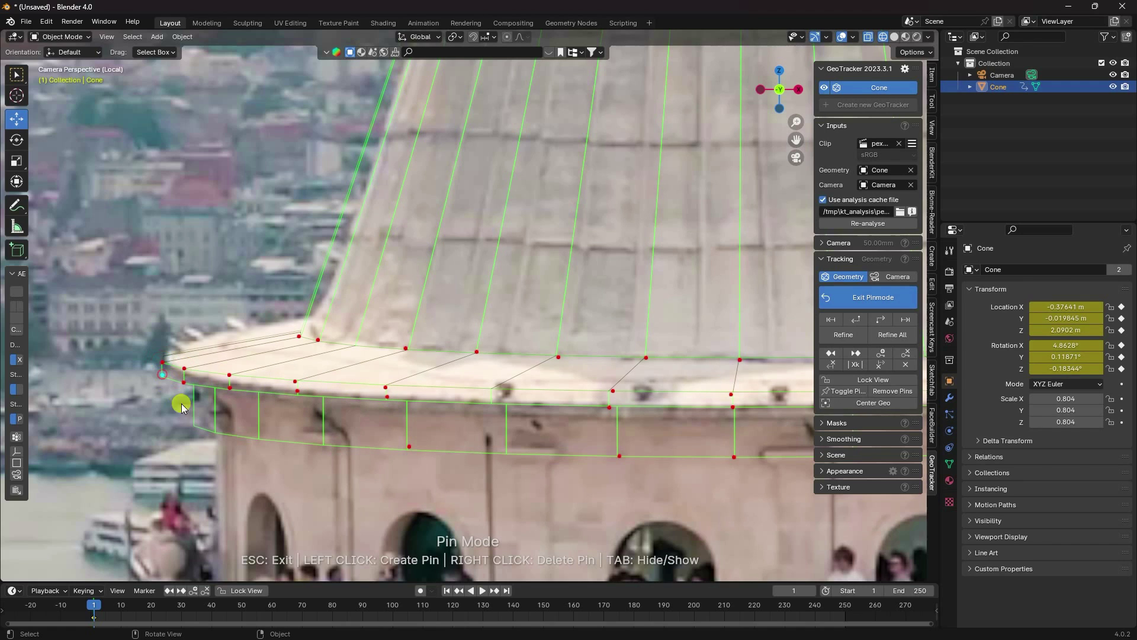
{"action": "left_click", "coordinate": [507, 451]}
{"action": "left_click", "coordinate": [507, 405]}
- Pin the inner rim, flange and base corners on the first edges to the right of the cone's middle
{"action": "middle_click_drag", "start_coordinate": [506, 405], "coordinate": [284, 405], "text": "shift"}
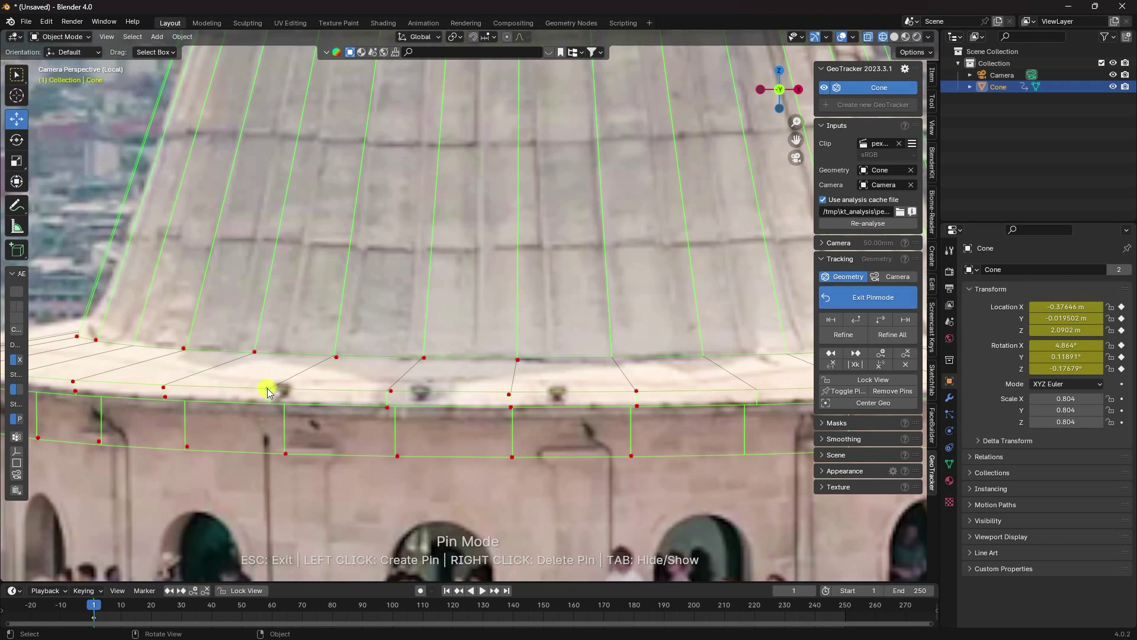
{"action": "scroll", "coordinate": [212, 447], "scroll_direction": "down", "scroll_amount": 6}
{"action": "scroll", "coordinate": [353, 363], "scroll_direction": "up", "scroll_amount": 5}
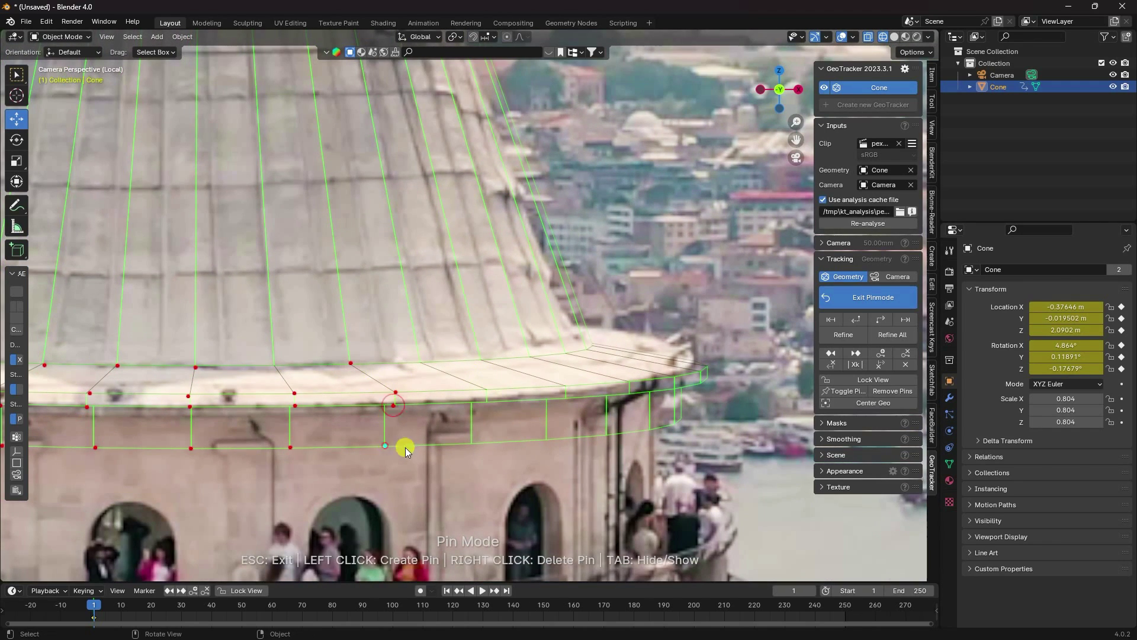
{"action": "left_click", "coordinate": [421, 362]}
{"action": "left_click", "coordinate": [486, 388]}
{"action": "left_click", "coordinate": [487, 402]}
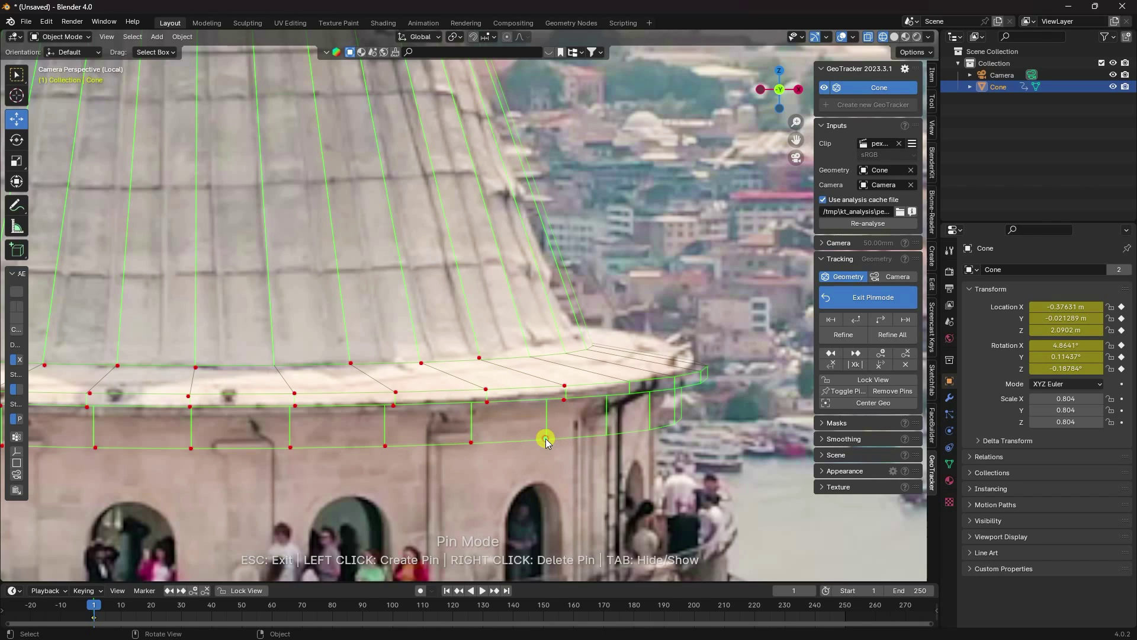
- Pin the remaining flange and base corners out to the cone's far right end
{"action": "left_click", "coordinate": [625, 382]}
{"action": "left_click", "coordinate": [607, 433]}
{"action": "left_click", "coordinate": [650, 426]}
{"action": "left_click", "coordinate": [700, 371]}
{"action": "left_click", "coordinate": [699, 382]}
{"action": "left_click", "coordinate": [676, 421]}
{"action": "left_click", "coordinate": [707, 366]}
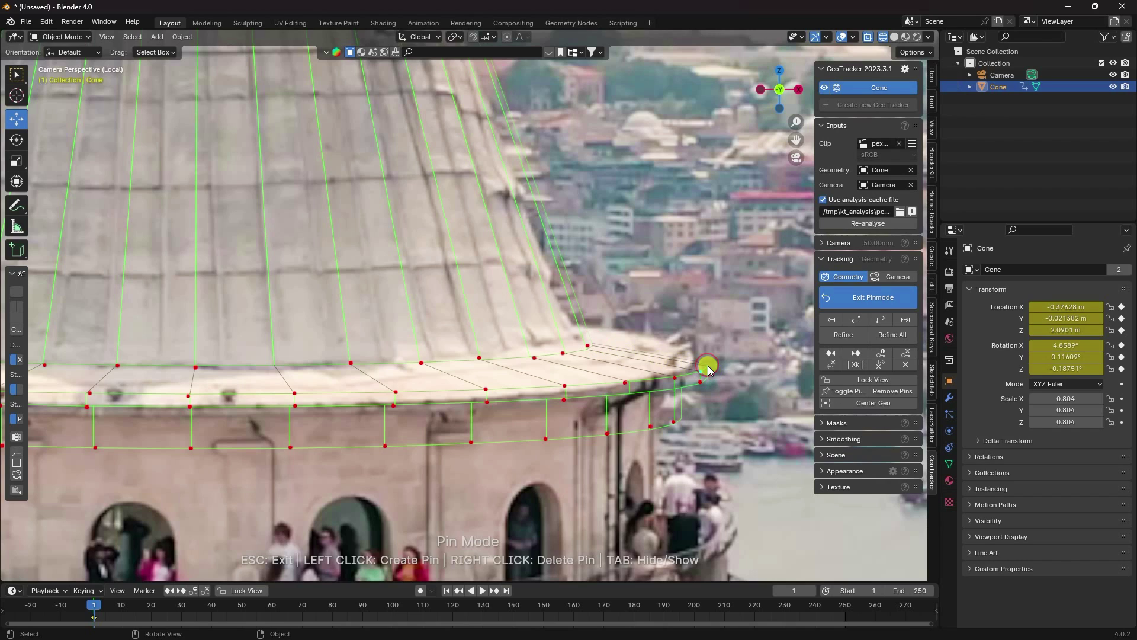
- Switch GeoTracker to camera tracking, then track the clip to its end and back to the start
{"action": "scroll", "coordinate": [707, 377], "scroll_direction": "down", "scroll_amount": 6}
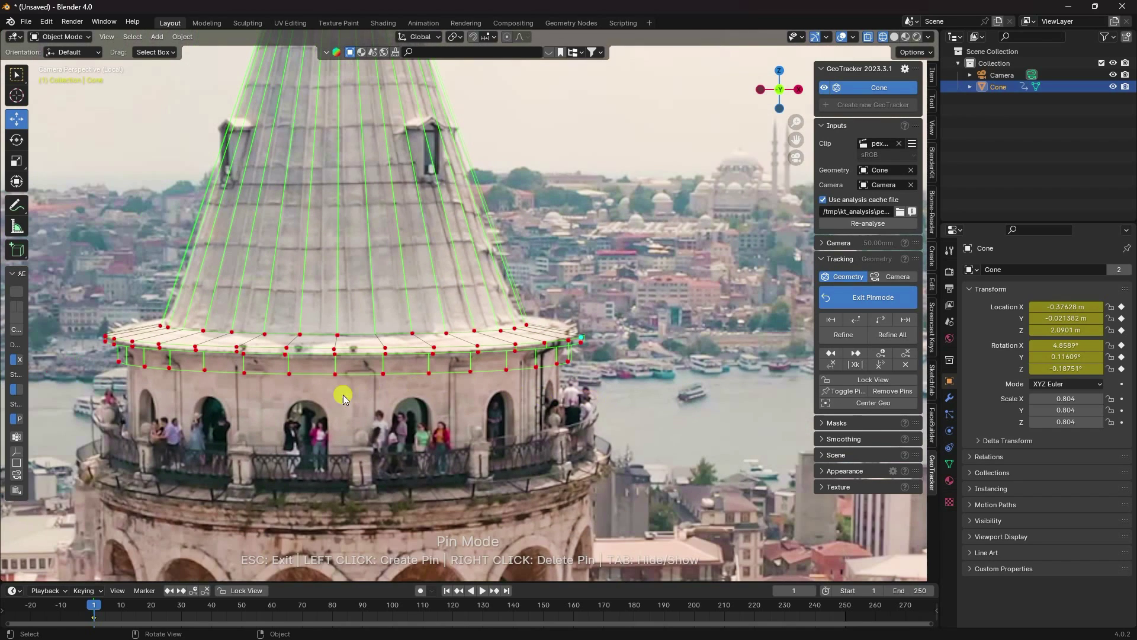
{"action": "scroll", "coordinate": [444, 505], "scroll_direction": "down", "scroll_amount": 5}
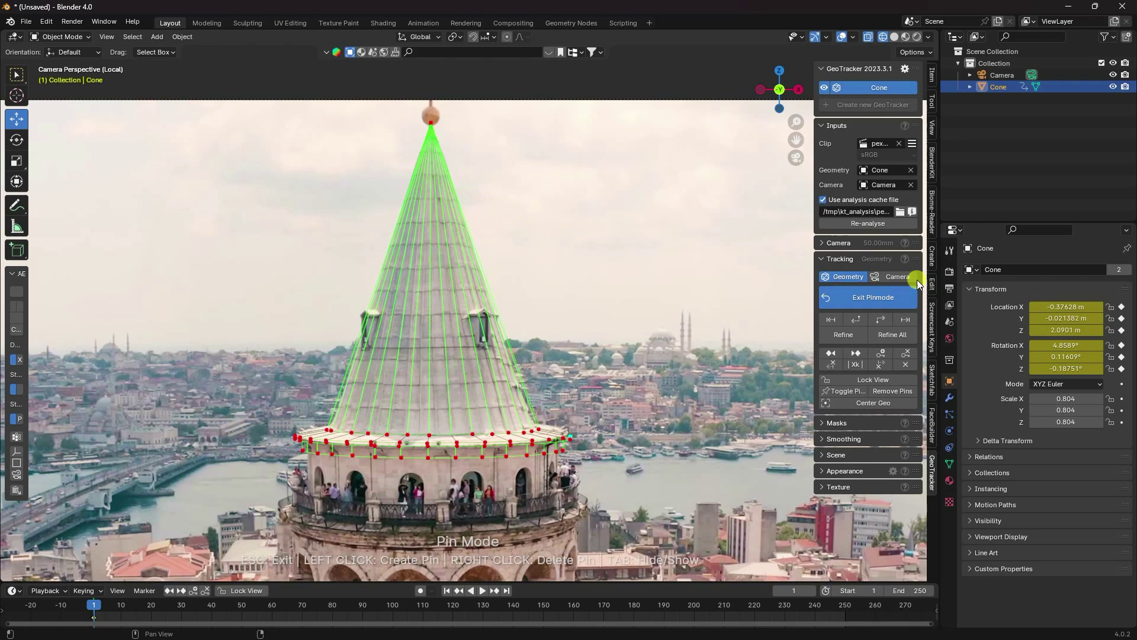
{"action": "left_click", "coordinate": [891, 277]}
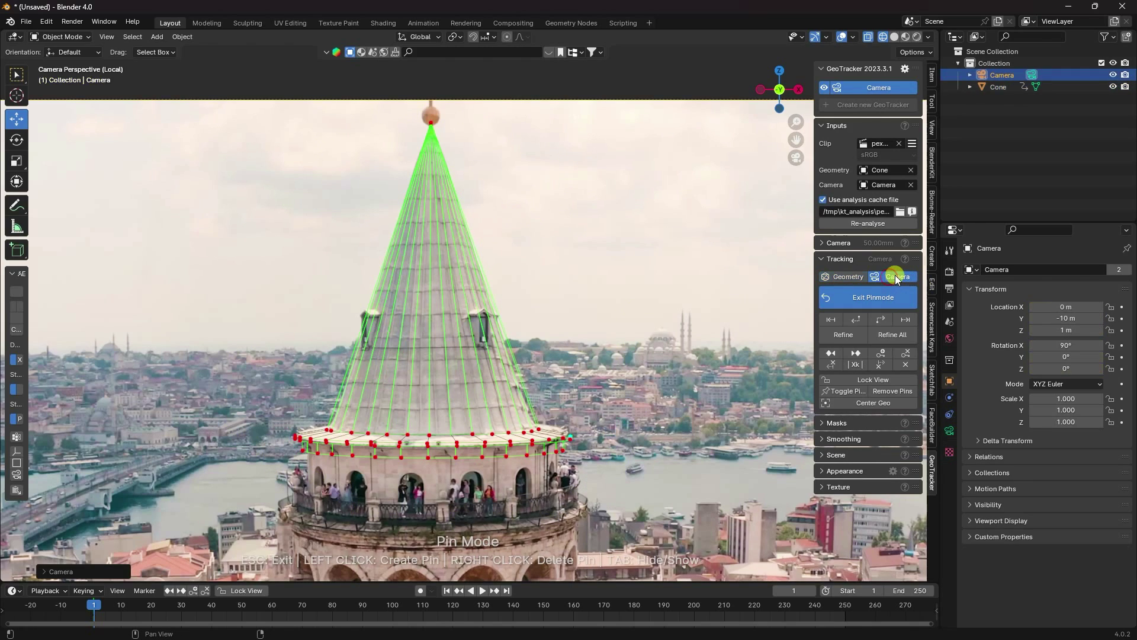
{"action": "left_click", "coordinate": [880, 322]}
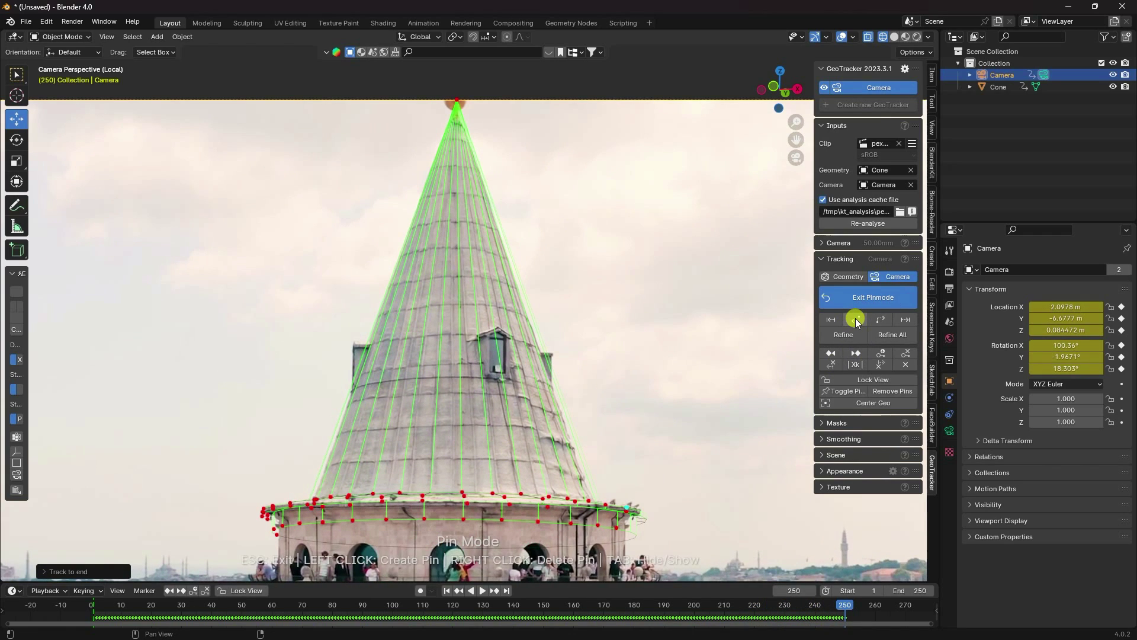
{"action": "left_click", "coordinate": [855, 320]}
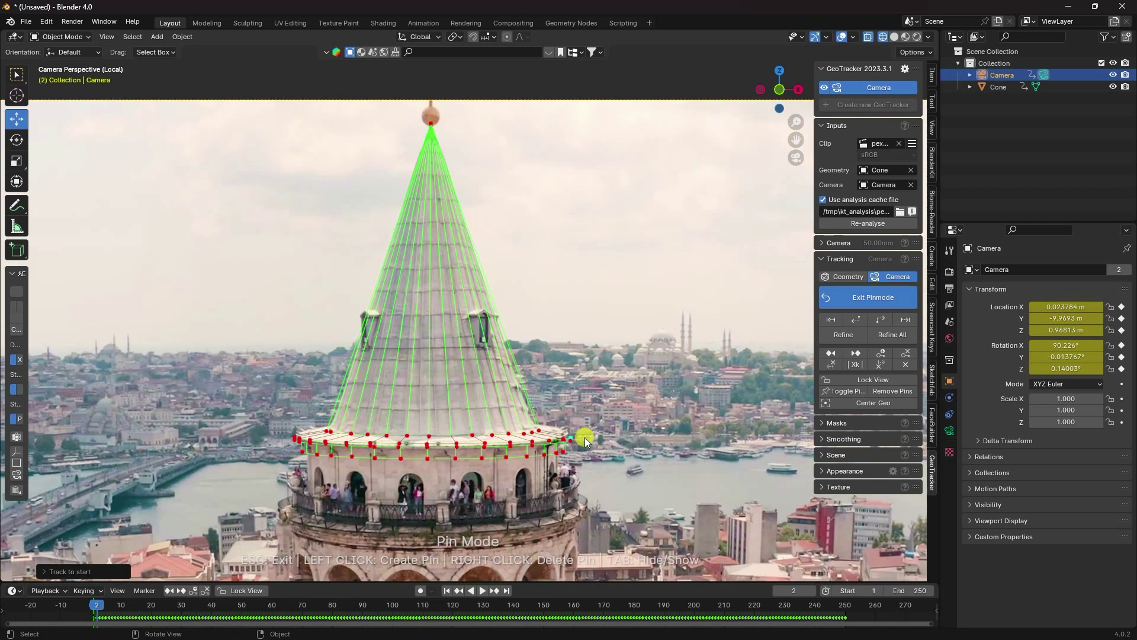
- Exit Pinmode and display the tracked camera and cone in solid shading from outside the camera view
{"action": "left_click", "coordinate": [865, 303]}
{"action": "scroll", "coordinate": [520, 355], "scroll_direction": "up", "scroll_amount": 3}
{"action": "scroll", "coordinate": [453, 394], "scroll_direction": "down", "scroll_amount": 5}
{"action": "middle_click_drag", "start_coordinate": [452, 394], "coordinate": [596, 370]}
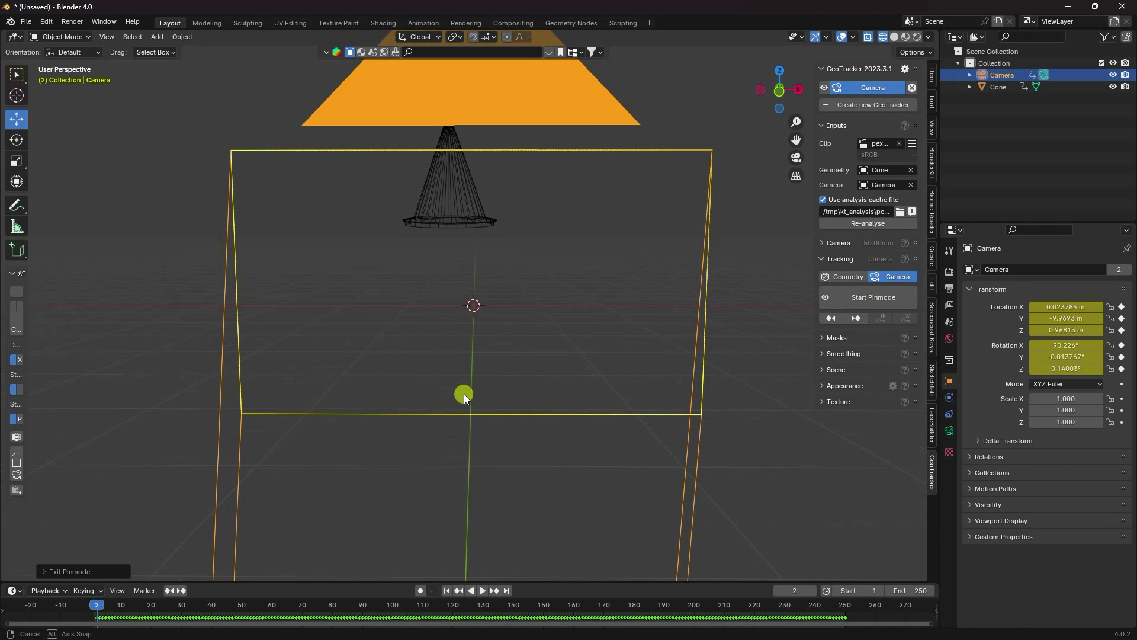
{"action": "left_click", "coordinate": [894, 37]}
{"action": "scroll", "coordinate": [450, 375], "scroll_direction": "down", "scroll_amount": 5}
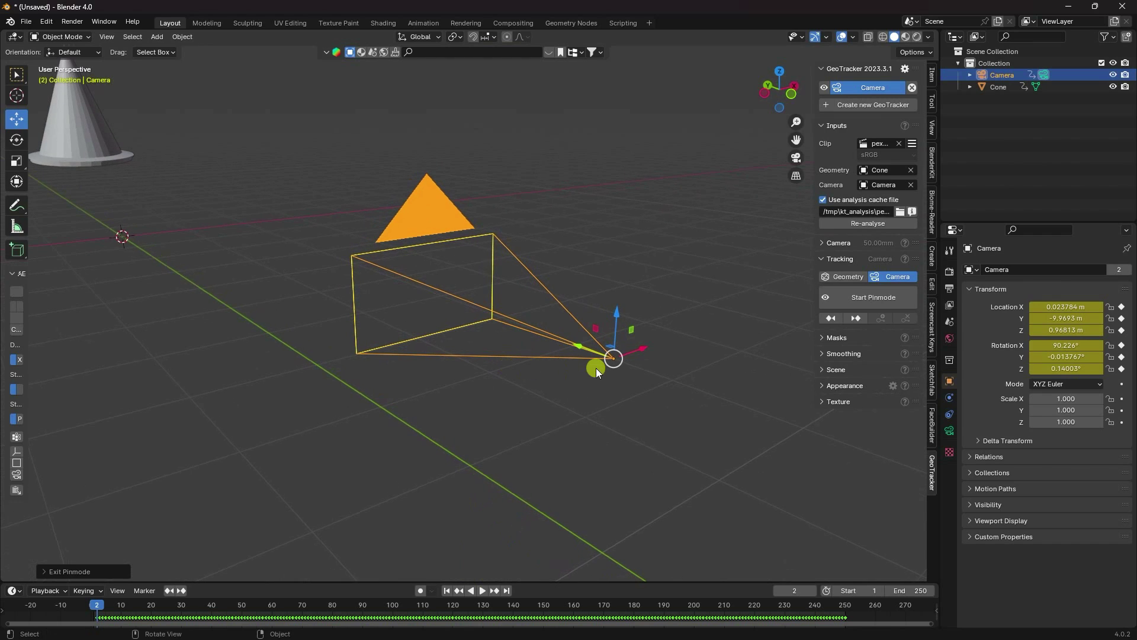
- Play the animation from the first frame to examine the camera's movement around the cone
{"action": "left_click", "coordinate": [446, 590]}
{"action": "left_click", "coordinate": [482, 590]}
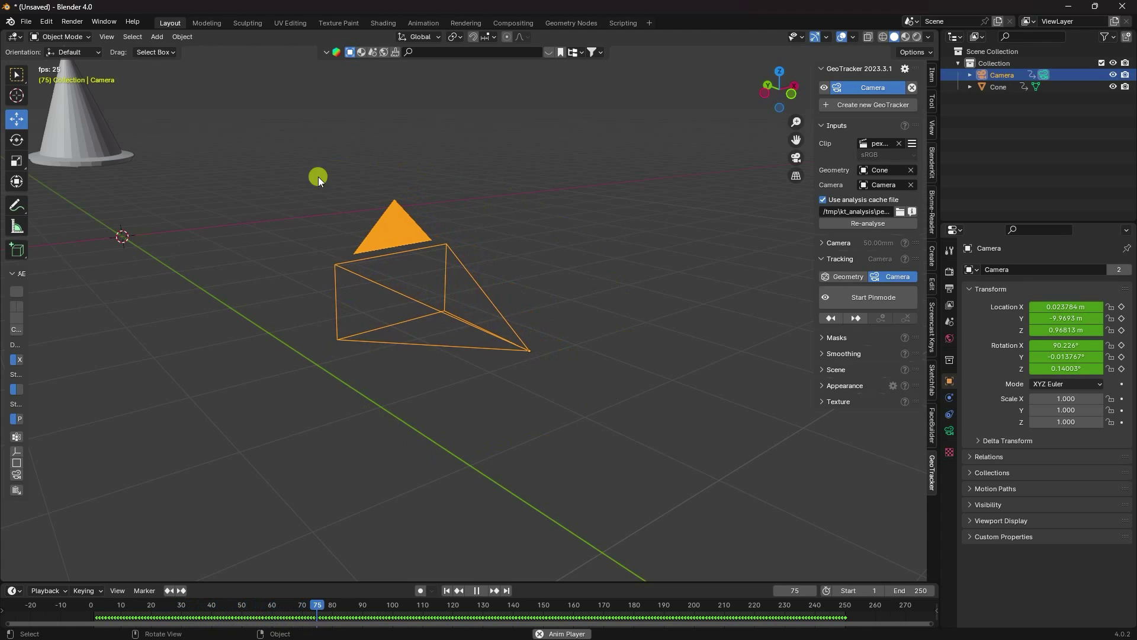
{"action": "scroll", "coordinate": [421, 402], "scroll_direction": "down", "scroll_amount": 2}
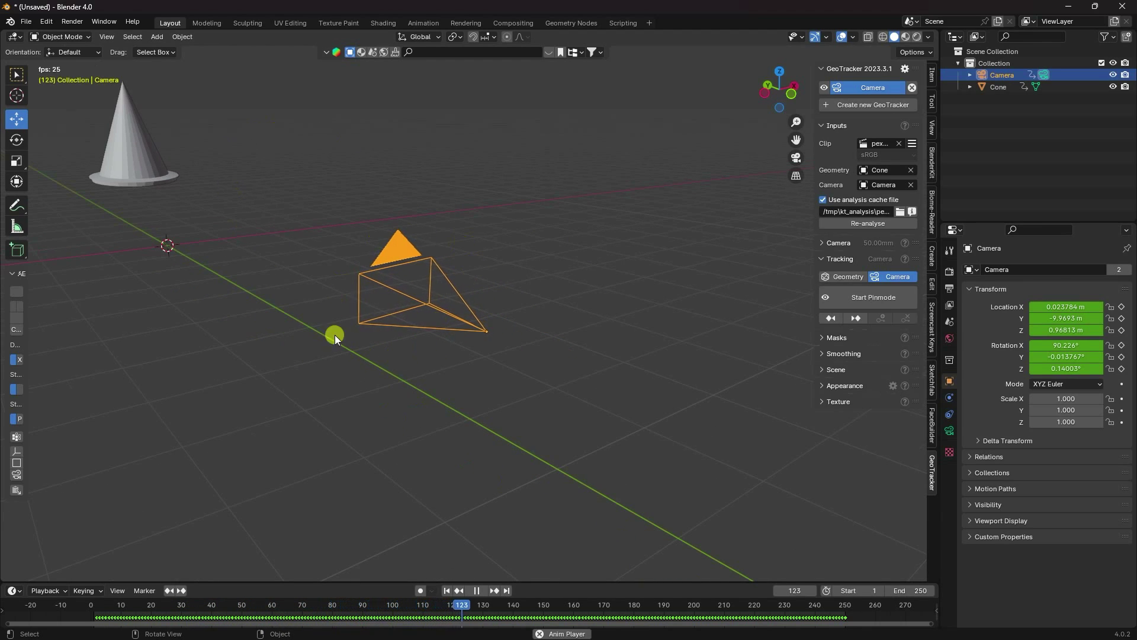
{"action": "left_click", "coordinate": [480, 590]}
- Play the animation through the camera to check the cone against the tower roof, and return to frame 1
{"action": "key", "text": "KP_0"}
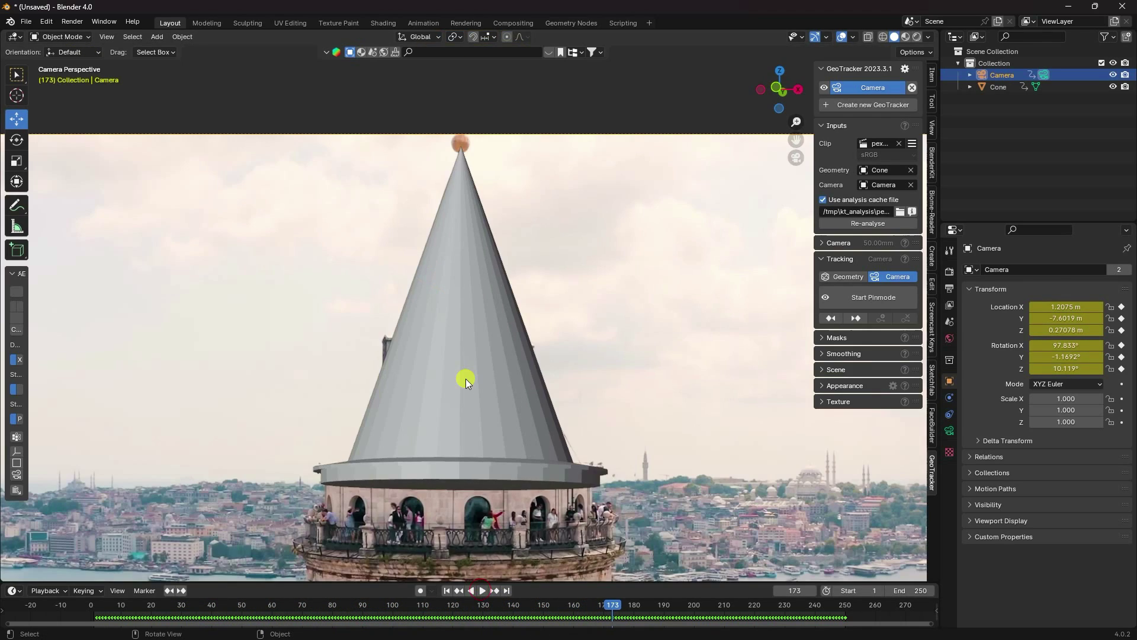
{"action": "left_click", "coordinate": [446, 591]}
{"action": "left_click", "coordinate": [483, 590]}
{"action": "left_click", "coordinate": [483, 590]}
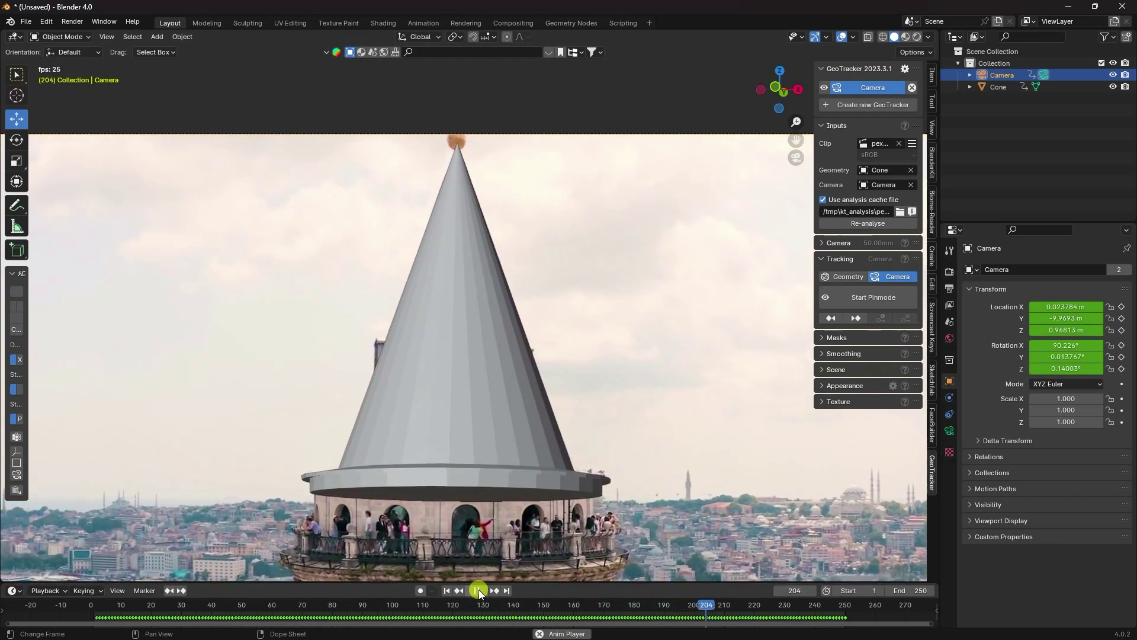
{"action": "left_click", "coordinate": [479, 591]}
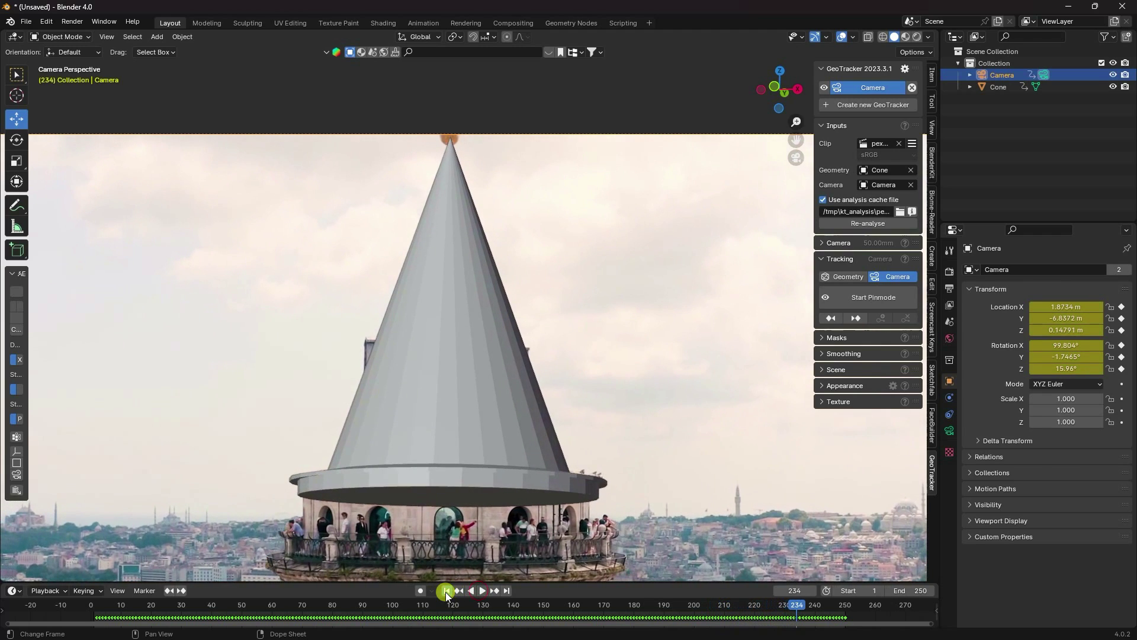
{"action": "left_click", "coordinate": [446, 591]}
- Append the DONUT and sprinkles.001 collections from Donut.blend in the Donat VFX folder
{"action": "left_click", "coordinate": [26, 23]}
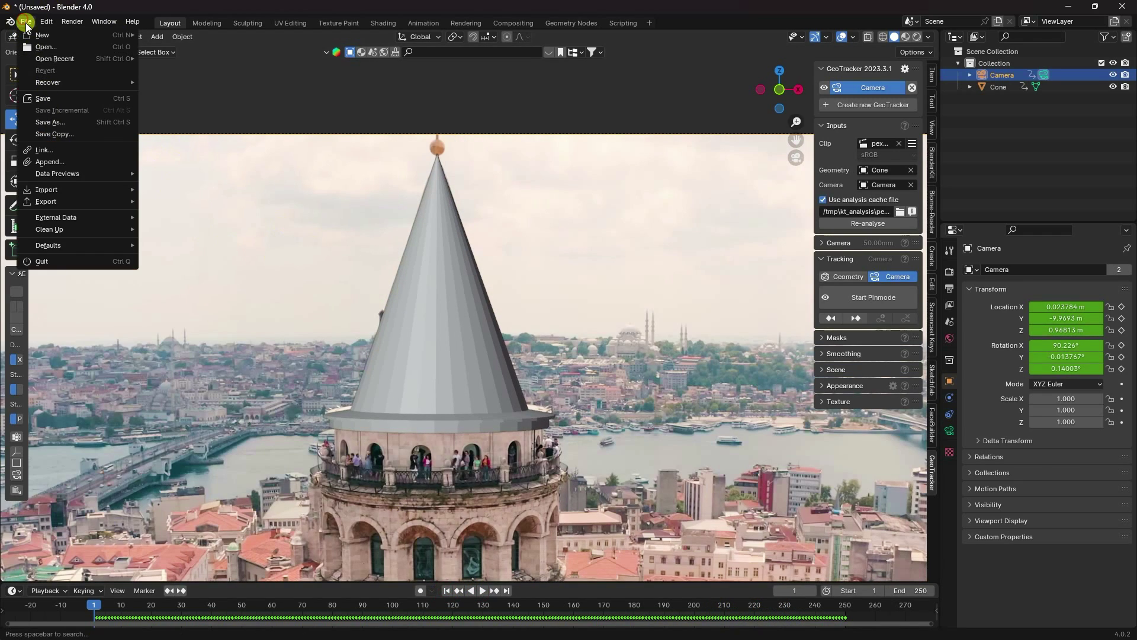
{"action": "left_click", "coordinate": [55, 162]}
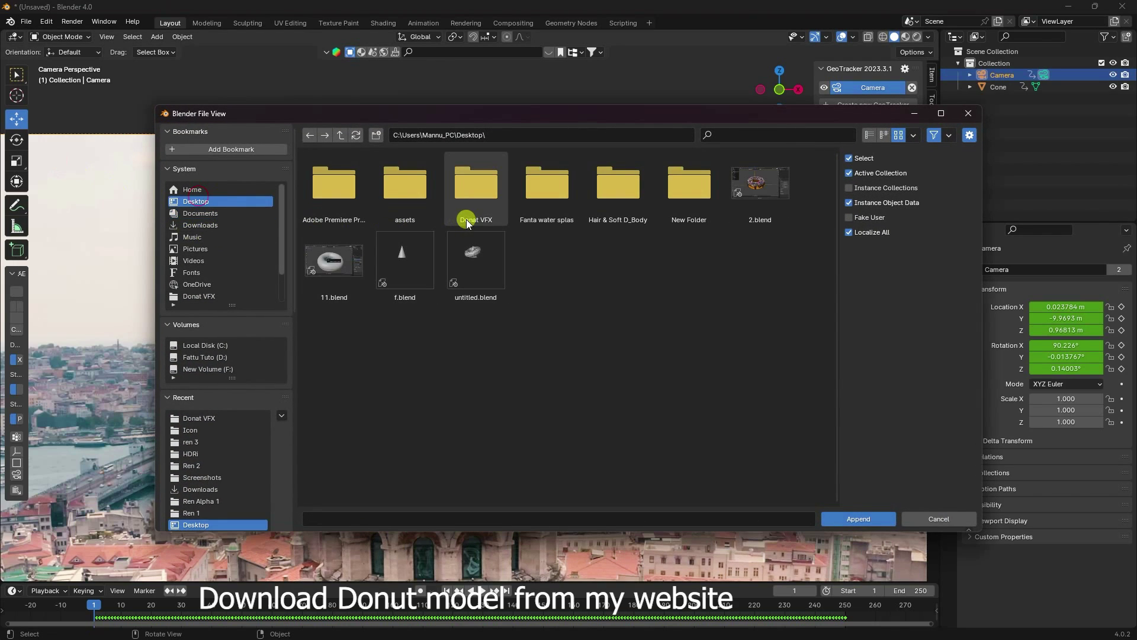
{"action": "double_click", "coordinate": [477, 191]}
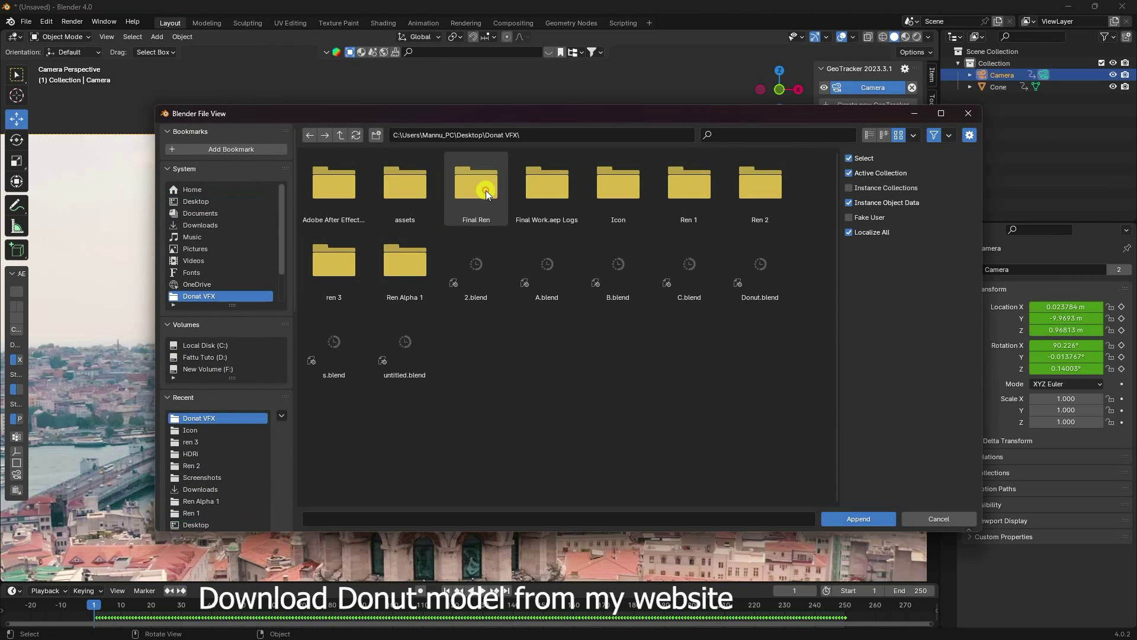
{"action": "left_click", "coordinate": [759, 261]}
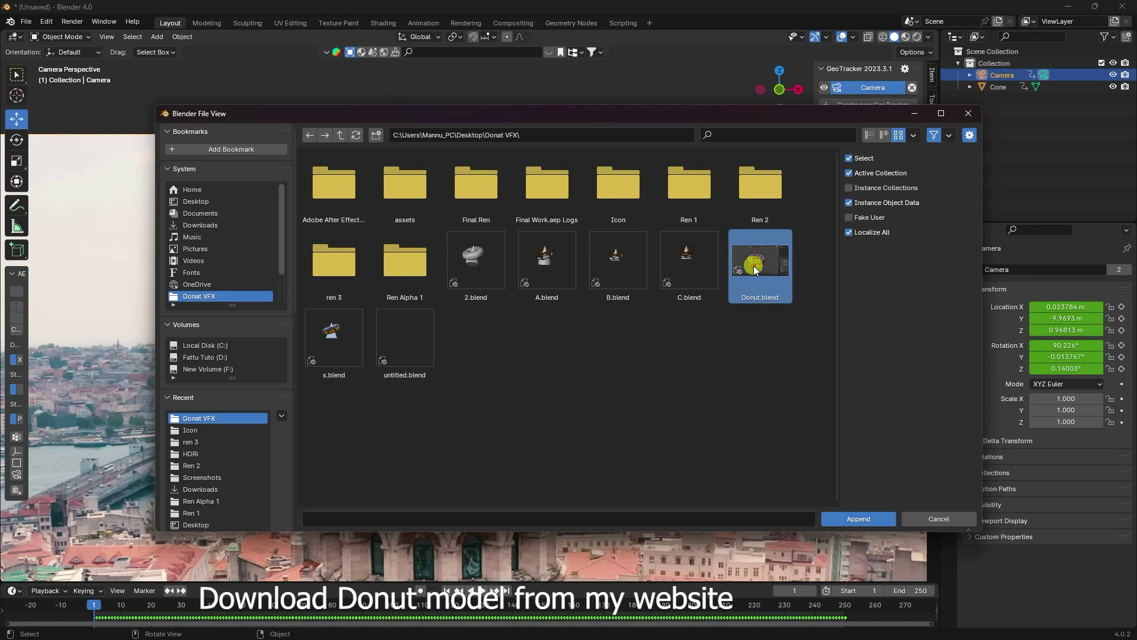
{"action": "left_click", "coordinate": [869, 519]}
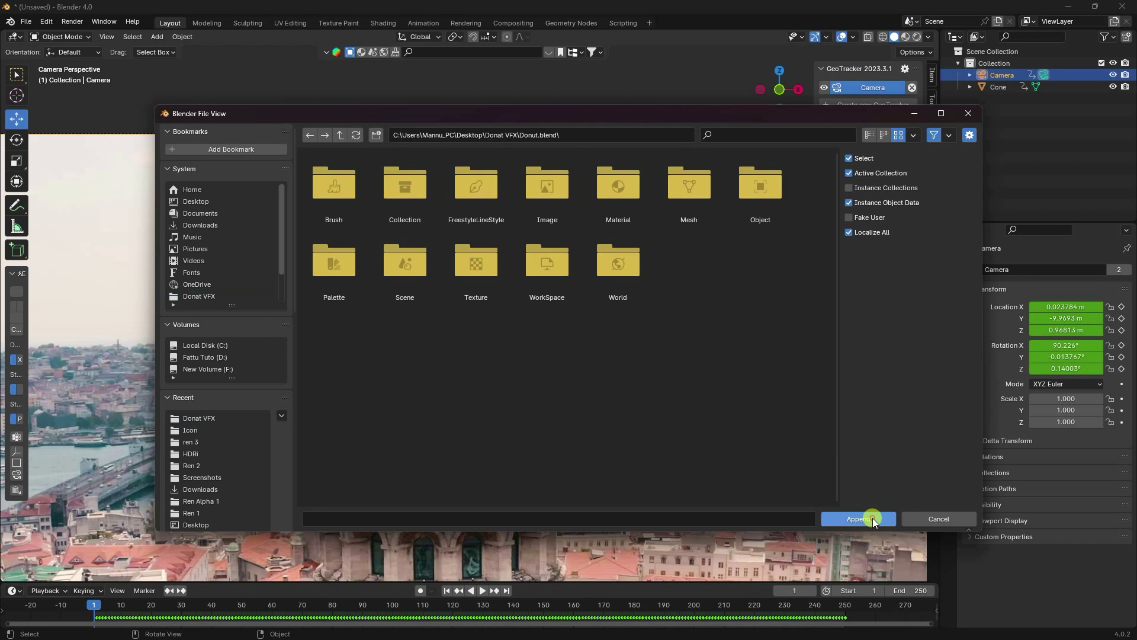
{"action": "double_click", "coordinate": [395, 187]}
{"action": "left_click_drag", "start_coordinate": [320, 289], "coordinate": [453, 153]}
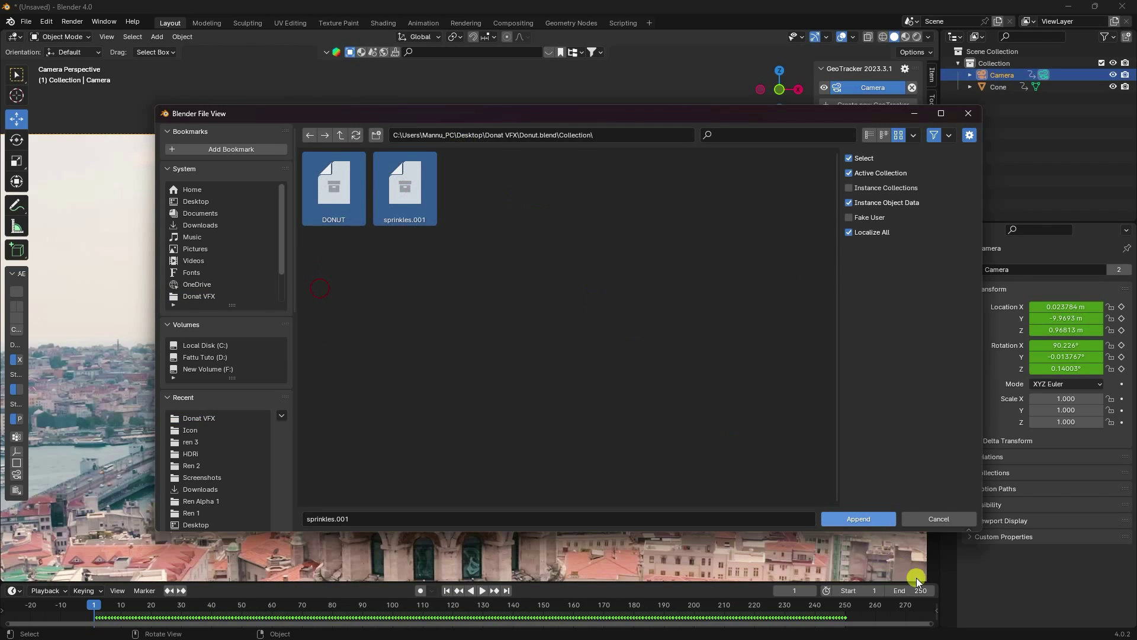
{"action": "left_click", "coordinate": [862, 520]}
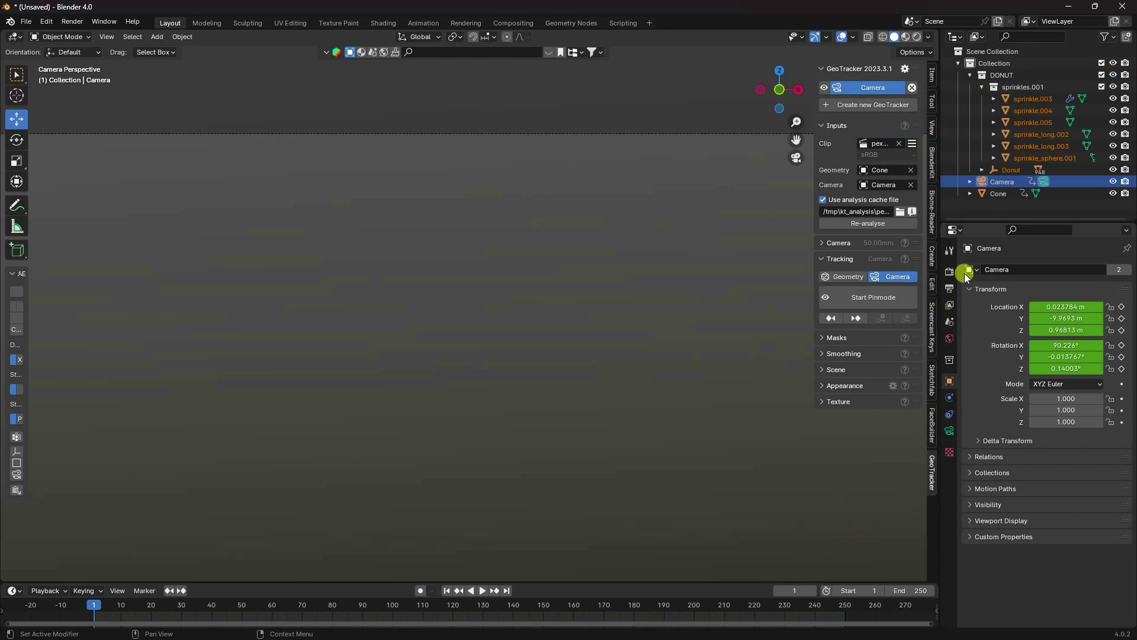
- Select all objects in the DONUT collection and scale them down together to nearer the cone's size
{"action": "left_click", "coordinate": [970, 74]}
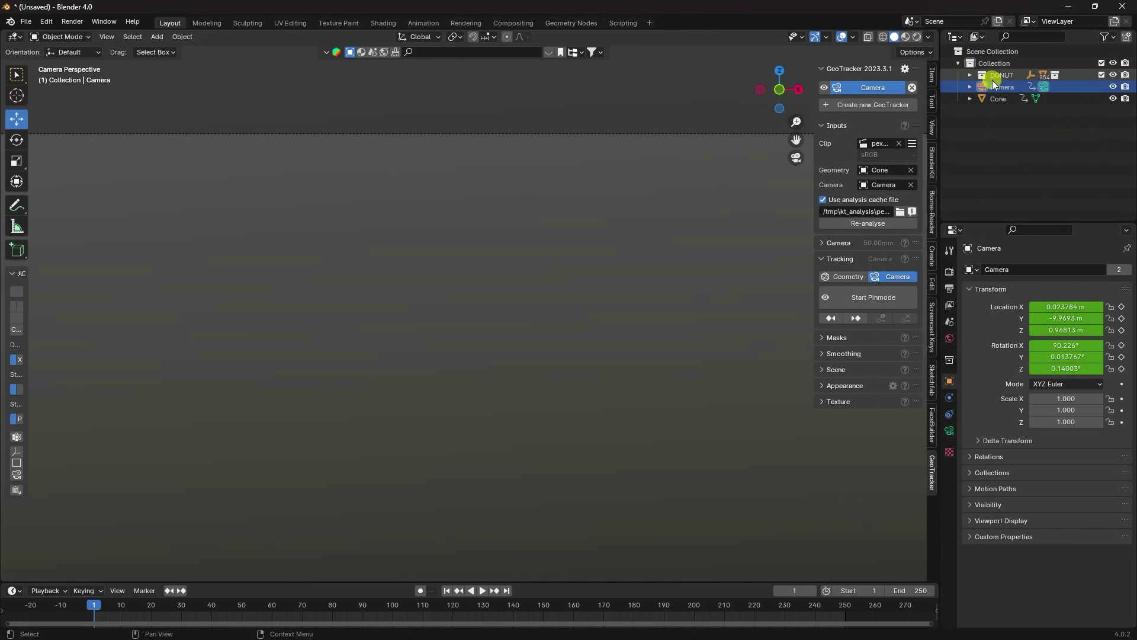
{"action": "left_click", "coordinate": [999, 74]}
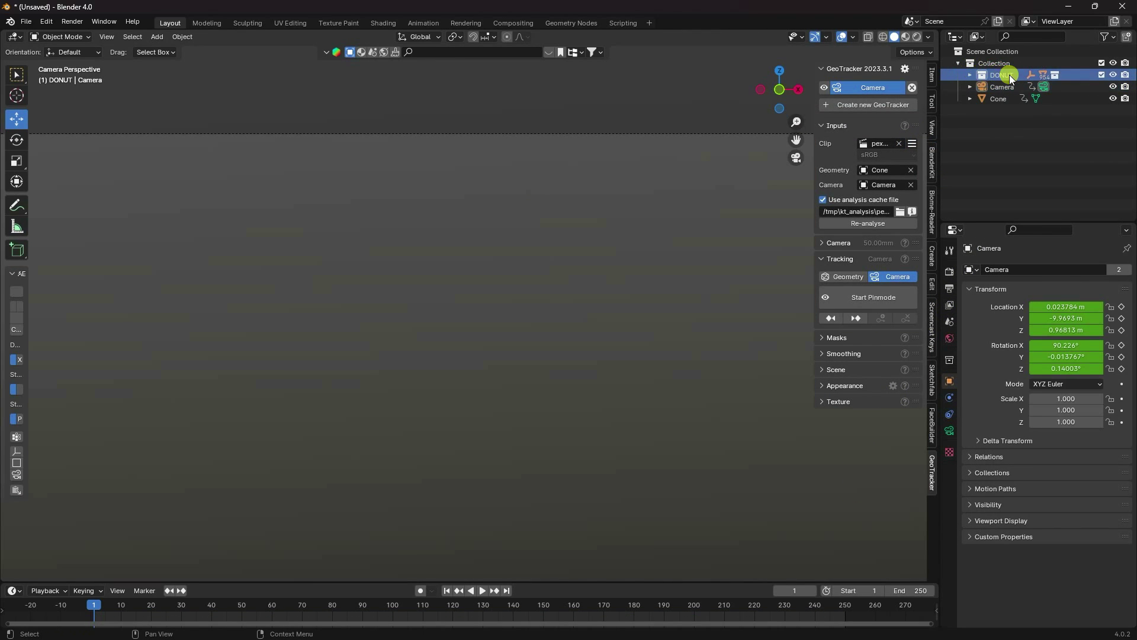
{"action": "middle_click_drag", "start_coordinate": [536, 370], "coordinate": [563, 385]}
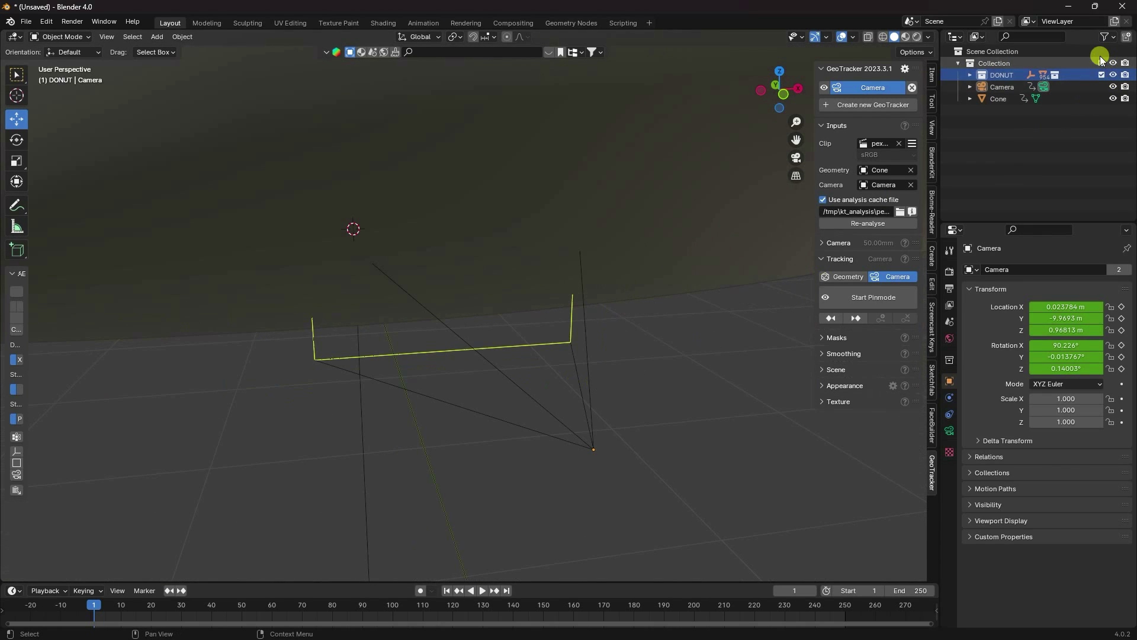
{"action": "right_click", "coordinate": [1008, 74]}
{"action": "left_click", "coordinate": [974, 165]}
{"action": "scroll", "coordinate": [485, 375], "scroll_direction": "down", "scroll_amount": 3}
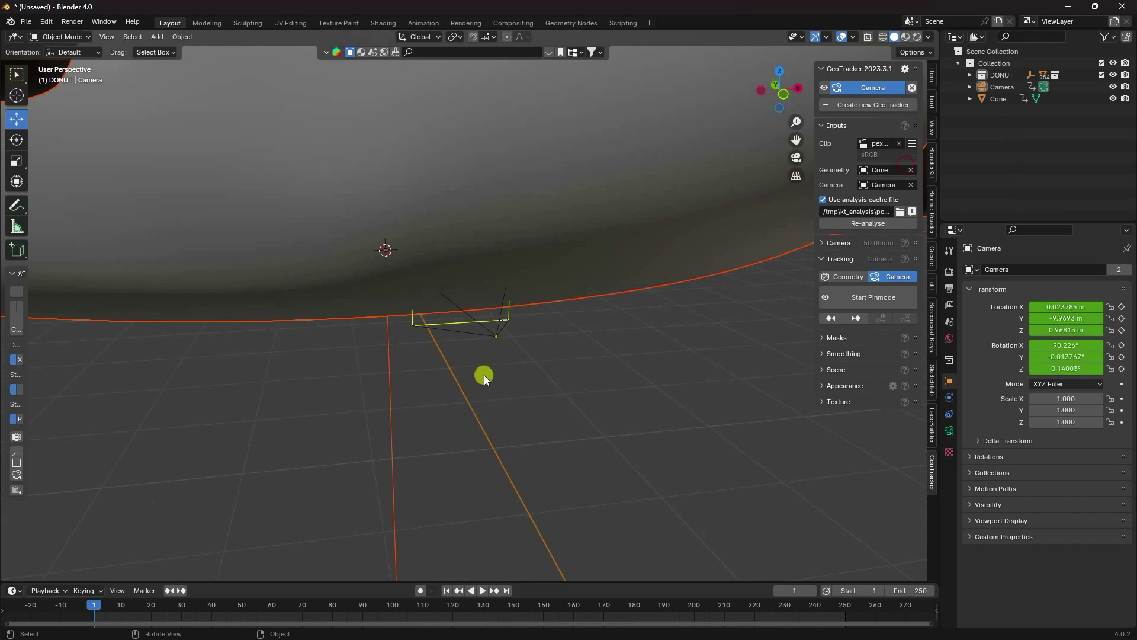
{"action": "key", "text": "s"}
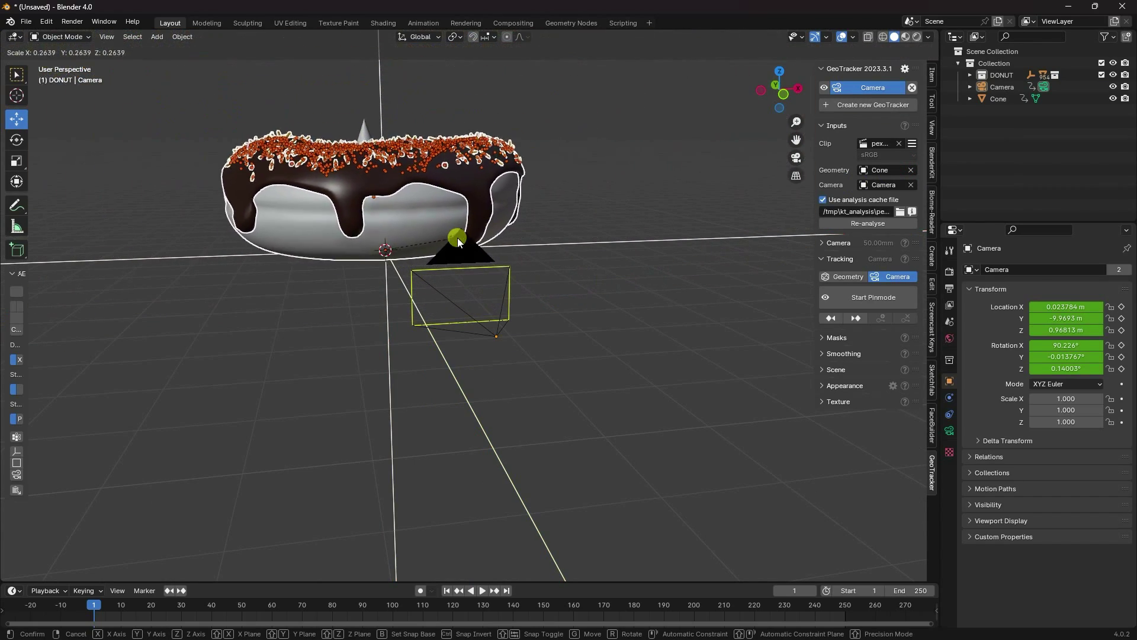
{"action": "left_click", "coordinate": [424, 247]}
- Move the donut around the cone and scale it down further to fit the cone more closely
{"action": "middle_click_drag", "start_coordinate": [424, 247], "coordinate": [779, 438]}
{"action": "scroll", "coordinate": [354, 184], "scroll_direction": "up", "scroll_amount": 2}
{"action": "middle_click_drag", "start_coordinate": [339, 170], "coordinate": [661, 410], "text": "shift"}
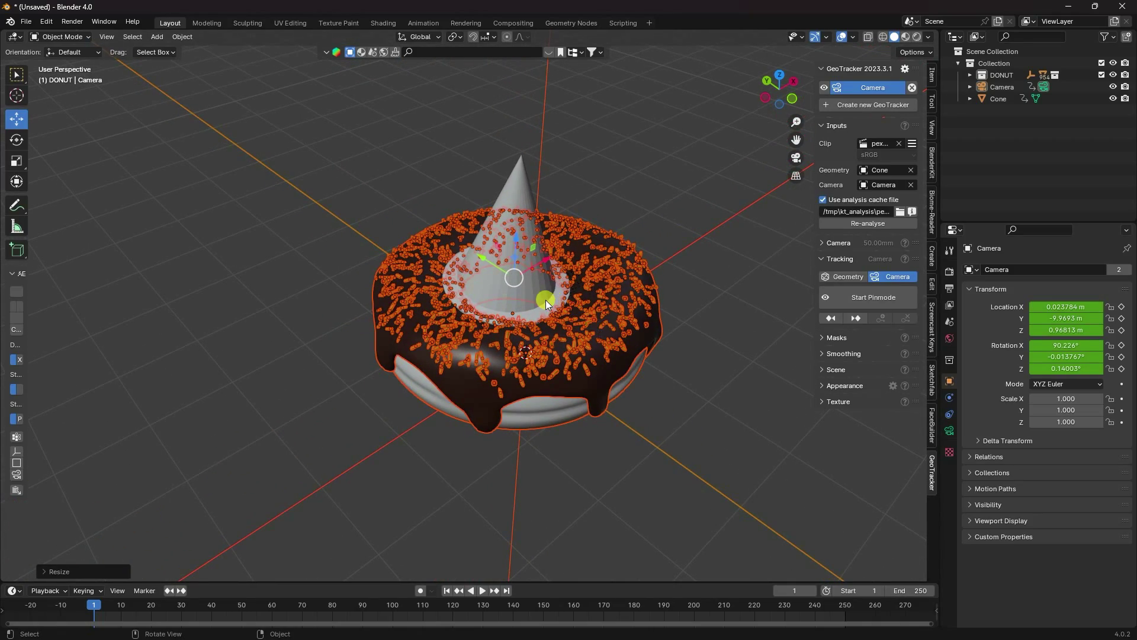
{"action": "scroll", "coordinate": [545, 300], "scroll_direction": "up", "scroll_amount": 1}
{"action": "scroll", "coordinate": [527, 231], "scroll_direction": "up", "scroll_amount": 2}
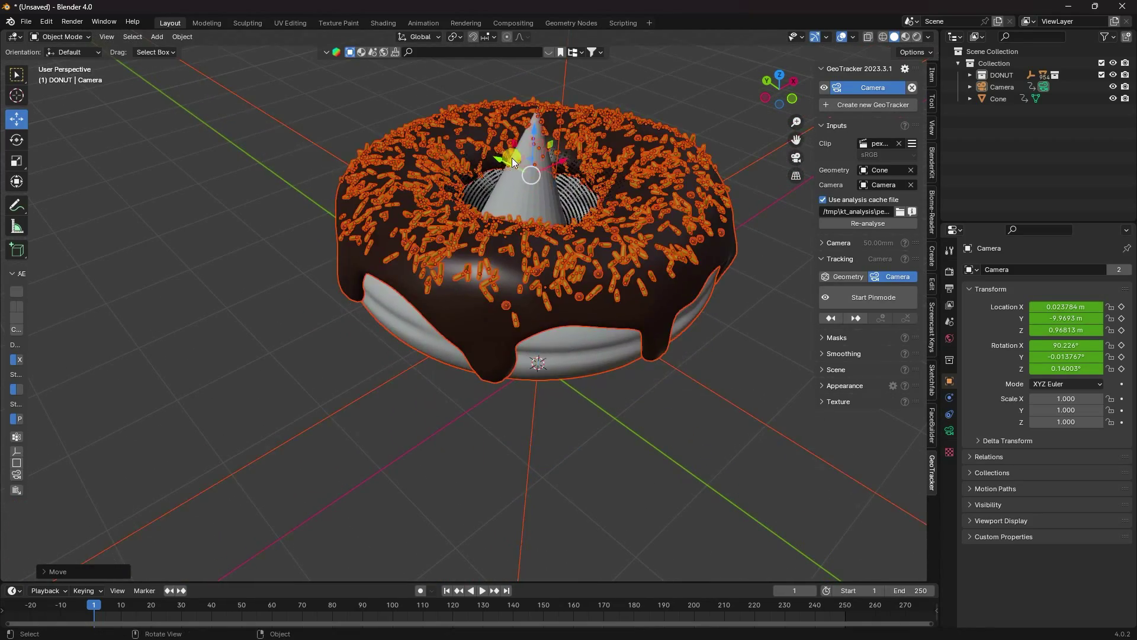
{"action": "middle_click_drag", "start_coordinate": [512, 157], "coordinate": [6, 195]}
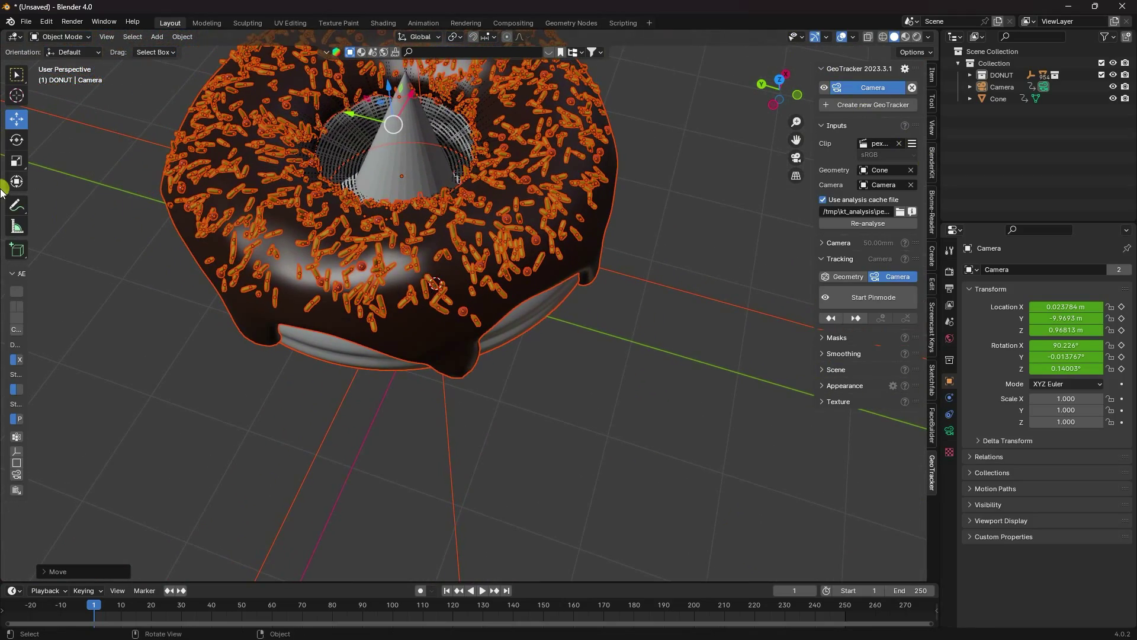
{"action": "key", "text": "s"}
{"action": "left_click", "coordinate": [559, 244]}
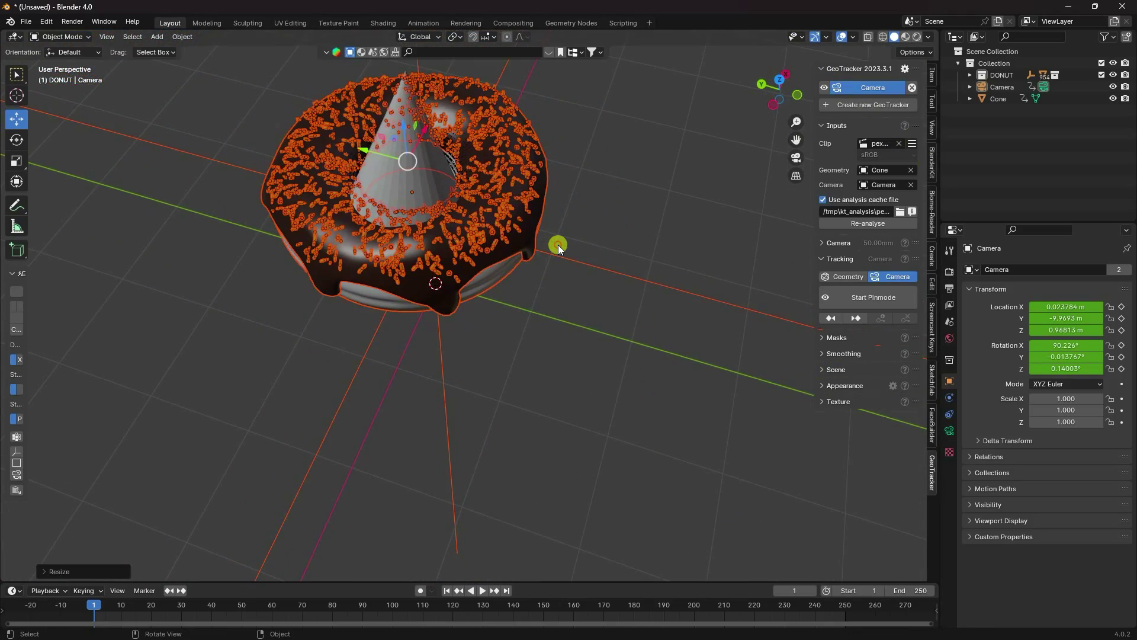
- Through the camera, reposition the donut so it is centred around the tower's roof cone
{"action": "key", "text": "KP_0"}
{"action": "key", "text": "Home"}
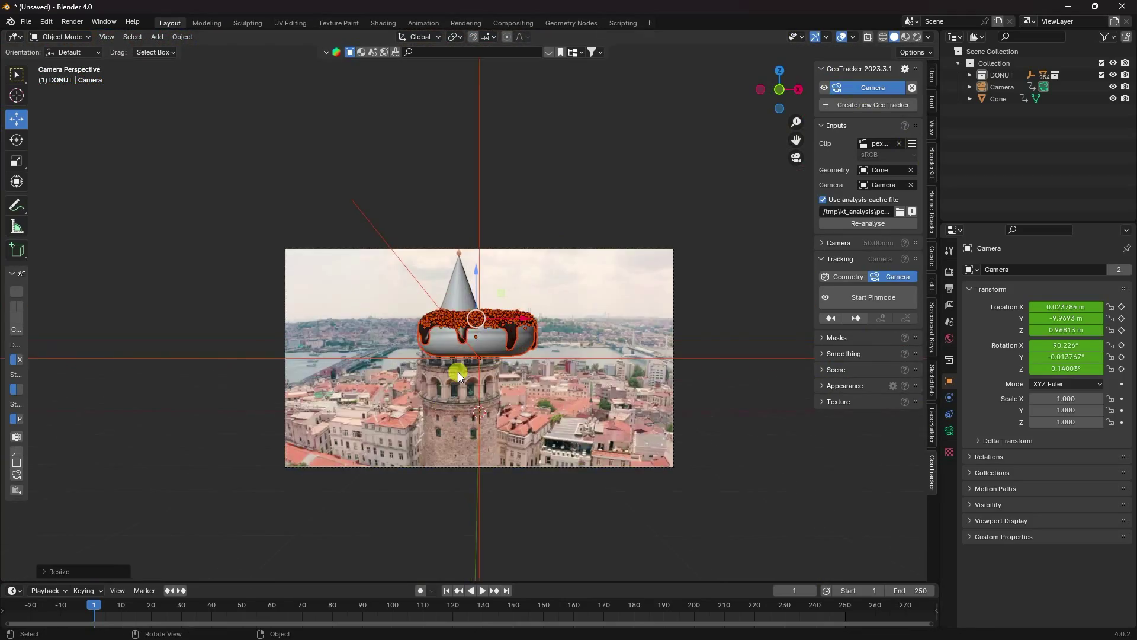
{"action": "left_click_drag", "start_coordinate": [524, 333], "coordinate": [235, 142]}
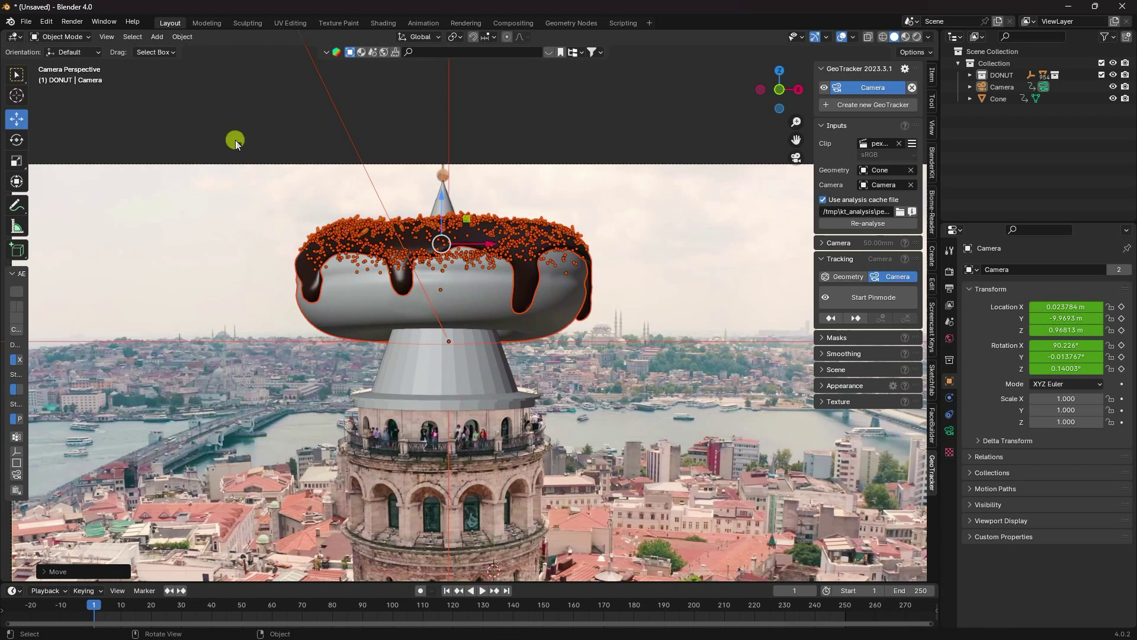
- Tilt the donut freely so its top faces the camera, and lower it onto the base of the roof cone
{"action": "left_click", "coordinate": [16, 138]}
{"action": "left_click_drag", "start_coordinate": [411, 222], "coordinate": [381, 262]}
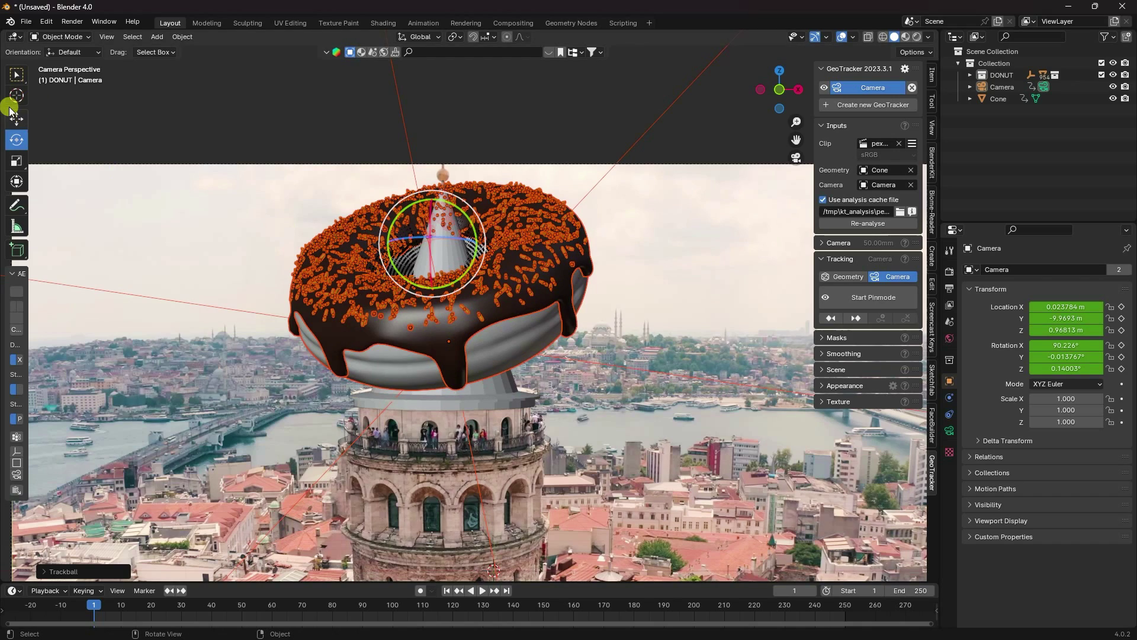
{"action": "left_click", "coordinate": [17, 118]}
{"action": "scroll", "coordinate": [462, 255], "scroll_direction": "up", "scroll_amount": 2}
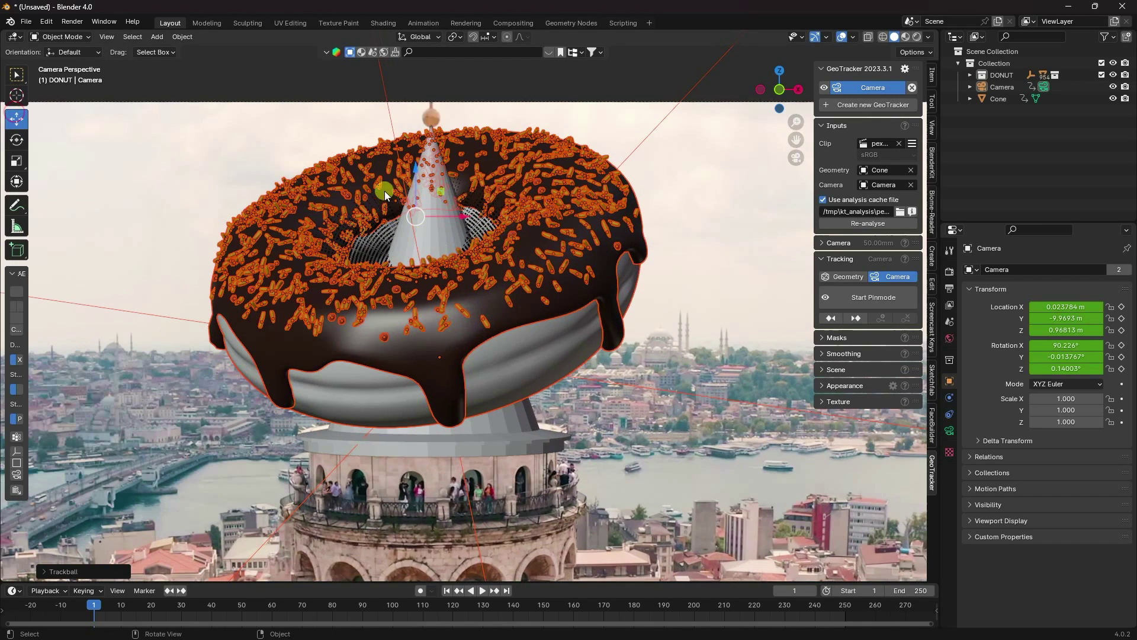
{"action": "left_click_drag", "start_coordinate": [417, 165], "coordinate": [486, 284]}
{"action": "middle_click_drag", "start_coordinate": [486, 284], "coordinate": [638, 346]}
{"action": "middle_click_drag", "start_coordinate": [581, 236], "coordinate": [416, 287]}
{"action": "key", "text": "KP_0"}
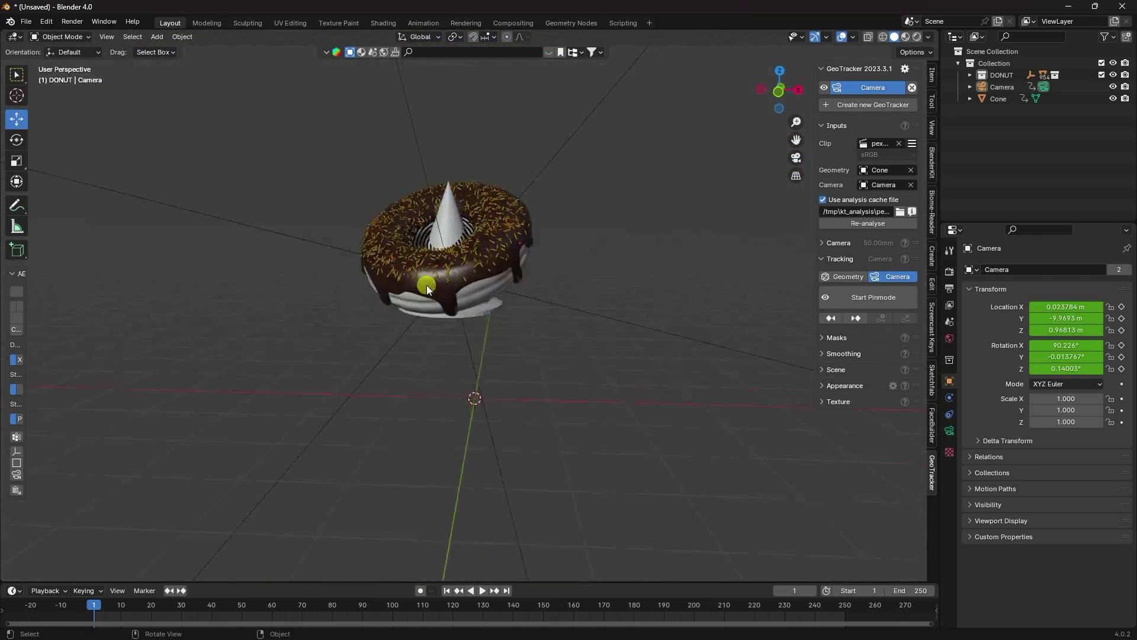
- Set the render engine to Cycles on GPU Compute with 1024 maximum render samples
{"action": "left_click", "coordinate": [949, 273]}
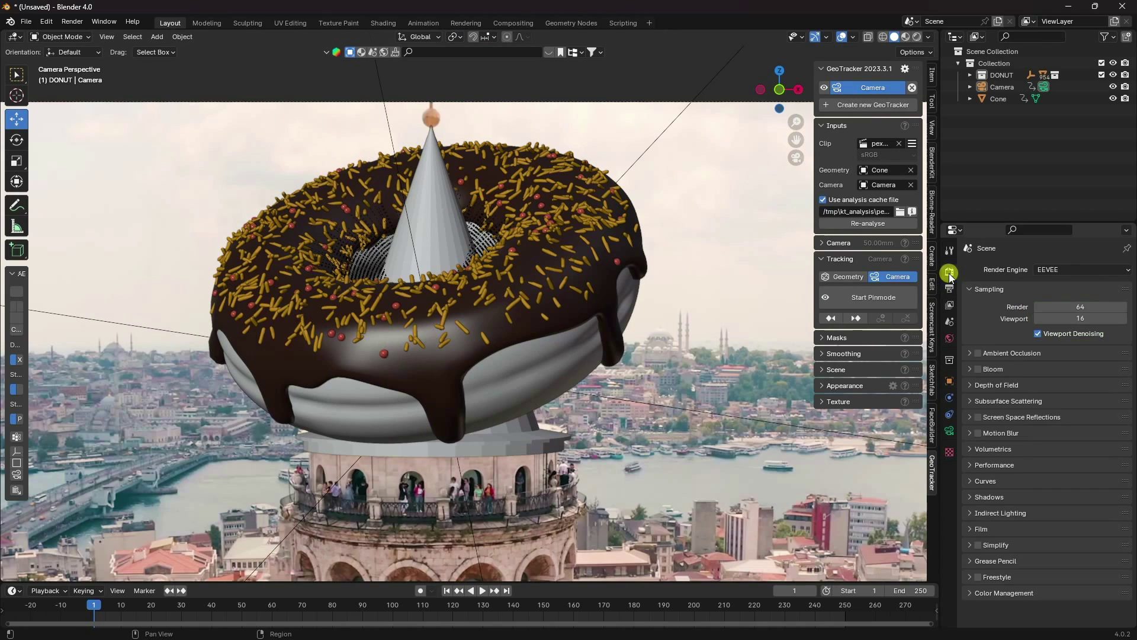
{"action": "left_click", "coordinate": [1060, 270]}
{"action": "left_click", "coordinate": [1049, 309]}
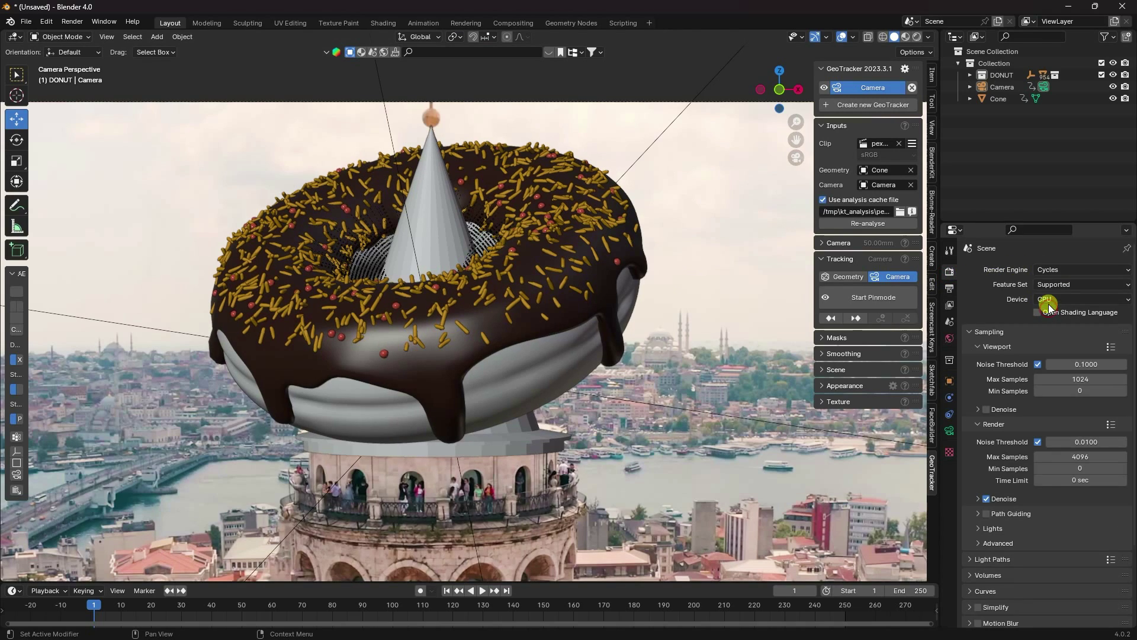
{"action": "left_click", "coordinate": [1060, 301]}
{"action": "left_click", "coordinate": [1046, 323]}
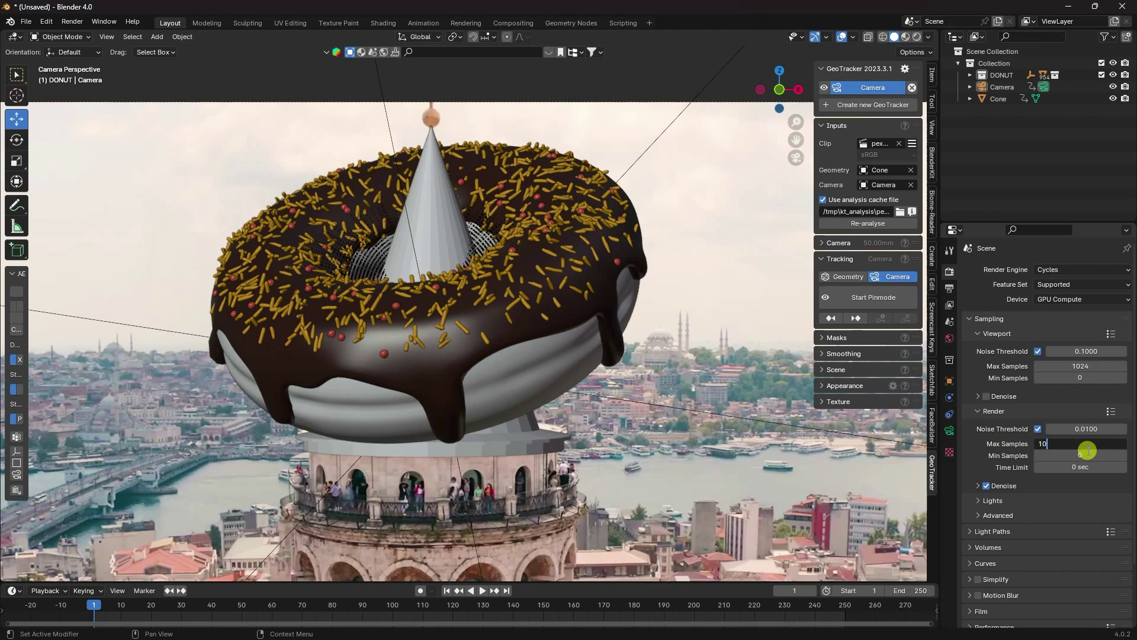
{"action": "key", "text": "Return"}
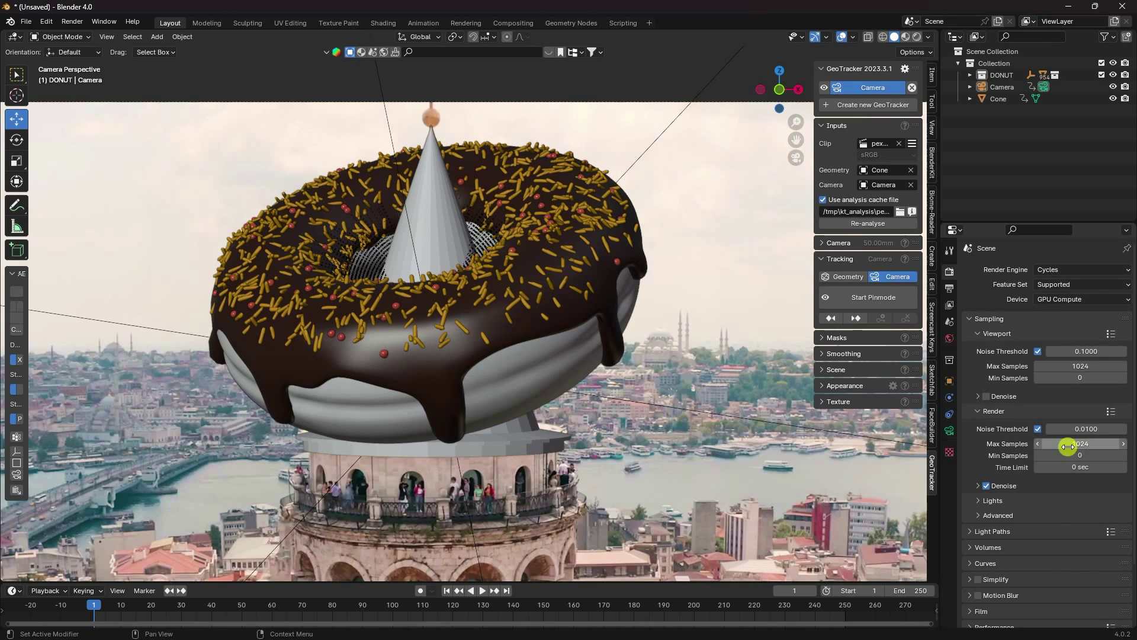
- Enable a transparent film background for the render
{"action": "scroll", "coordinate": [977, 438], "scroll_direction": "down", "scroll_amount": 3}
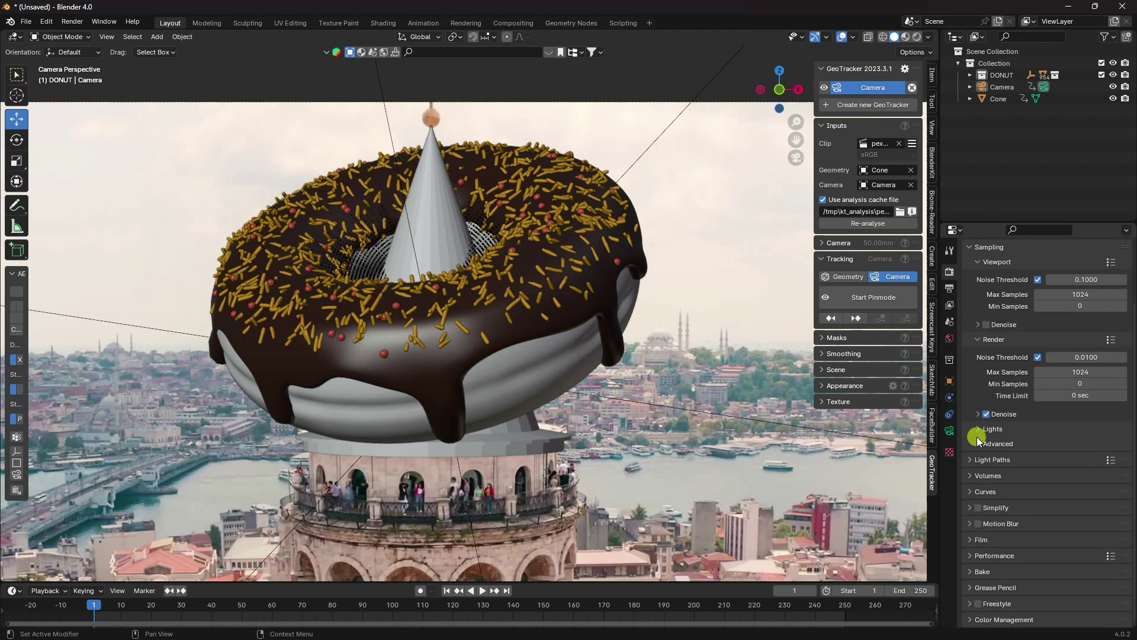
{"action": "left_click", "coordinate": [970, 540]}
{"action": "scroll", "coordinate": [971, 527], "scroll_direction": "down", "scroll_amount": 5}
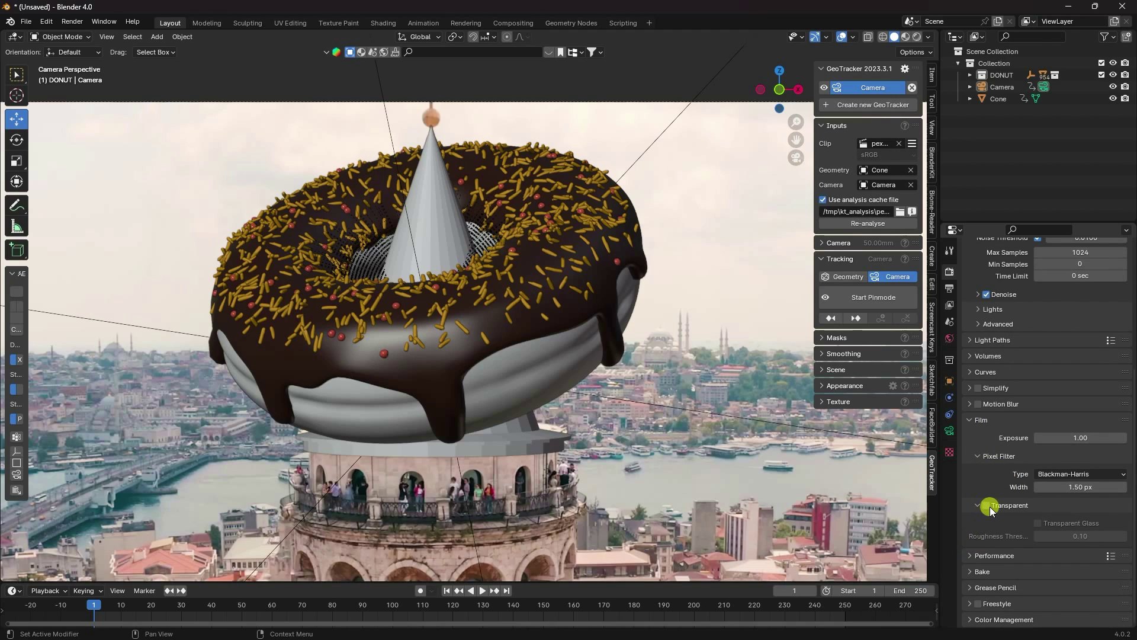
{"action": "left_click", "coordinate": [986, 506]}
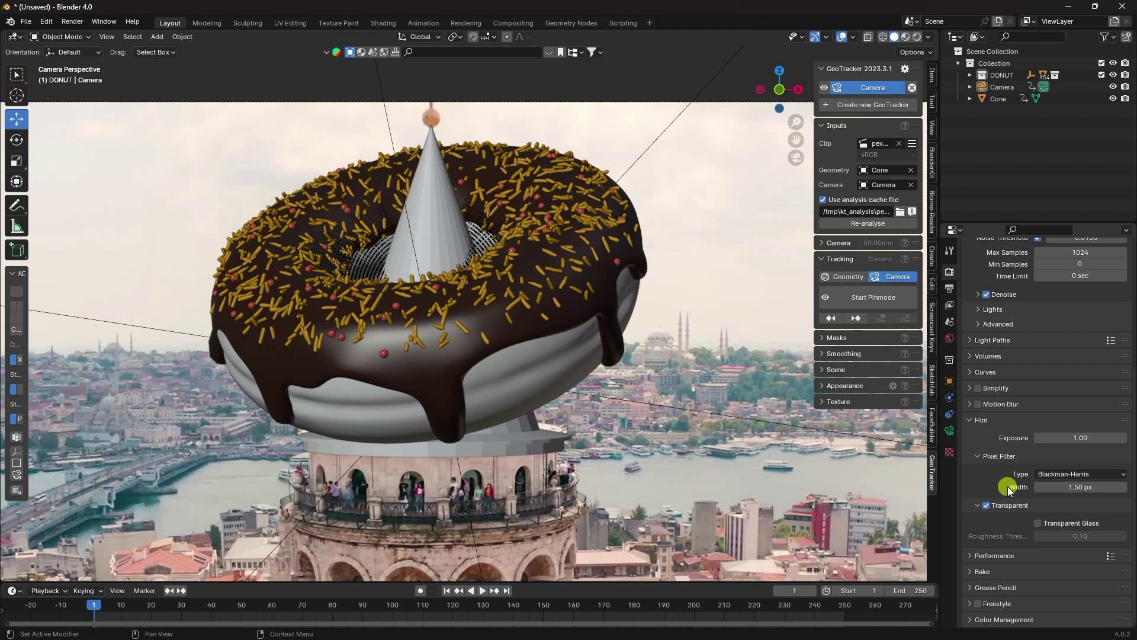
- Set the output frame rate to 25 fps
{"action": "left_click", "coordinate": [949, 287]}
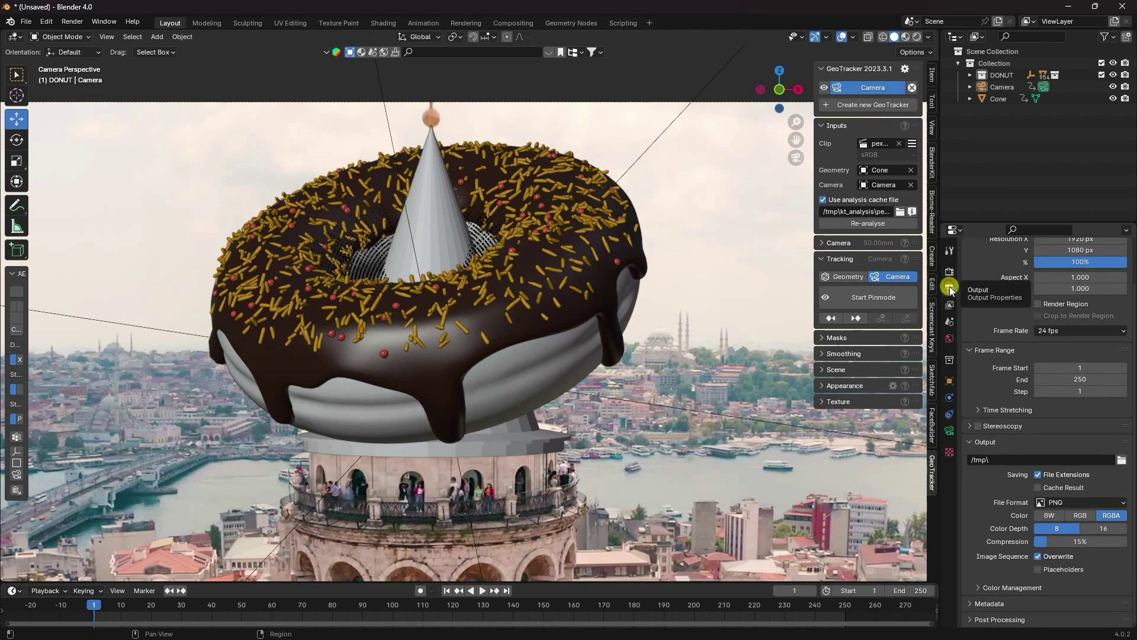
{"action": "left_click", "coordinate": [1051, 330]}
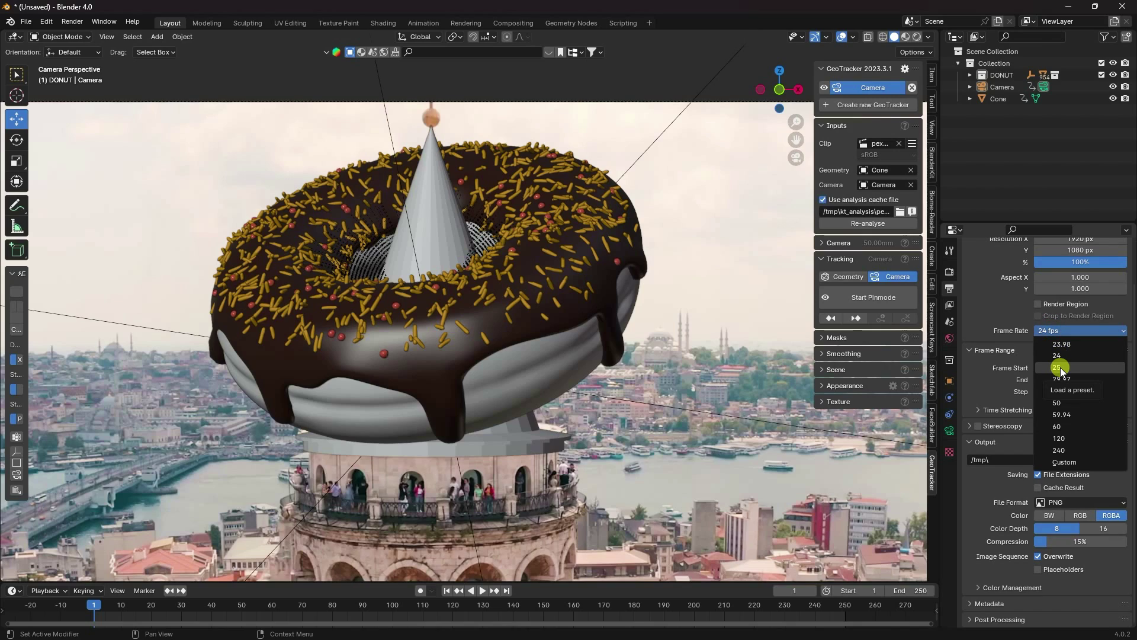
{"action": "left_click", "coordinate": [1054, 368]}
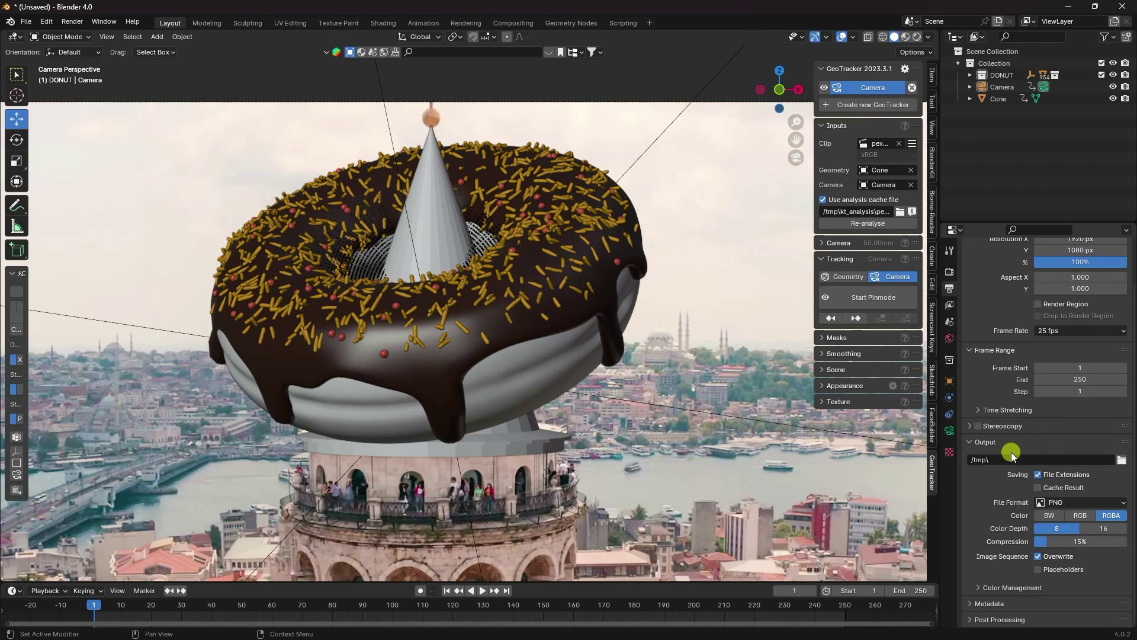
- Use artist_workshop_4k.exr from the HDRi folder as the environment texture for the world background colour
{"action": "left_click", "coordinate": [950, 338]}
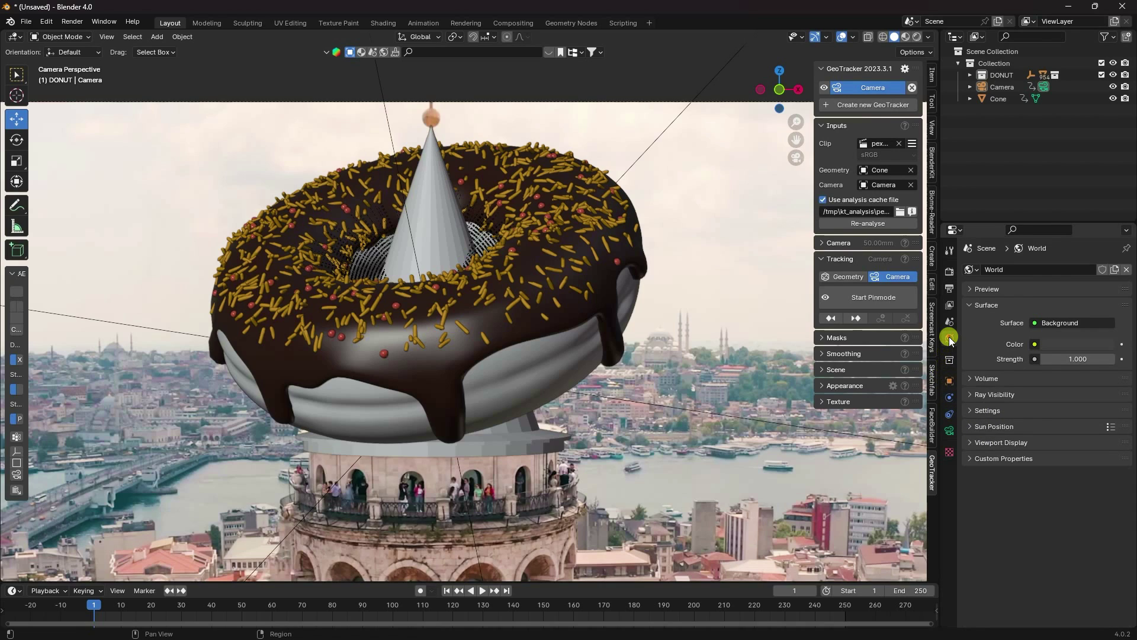
{"action": "left_click", "coordinate": [1033, 344]}
{"action": "left_click", "coordinate": [752, 397]}
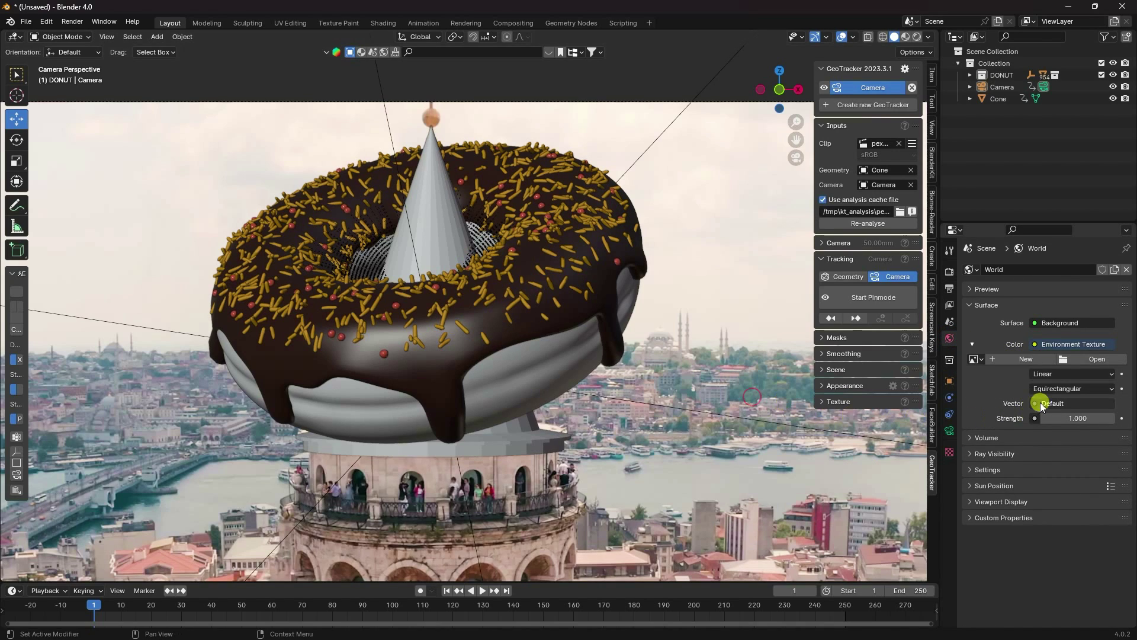
{"action": "left_click", "coordinate": [1077, 359]}
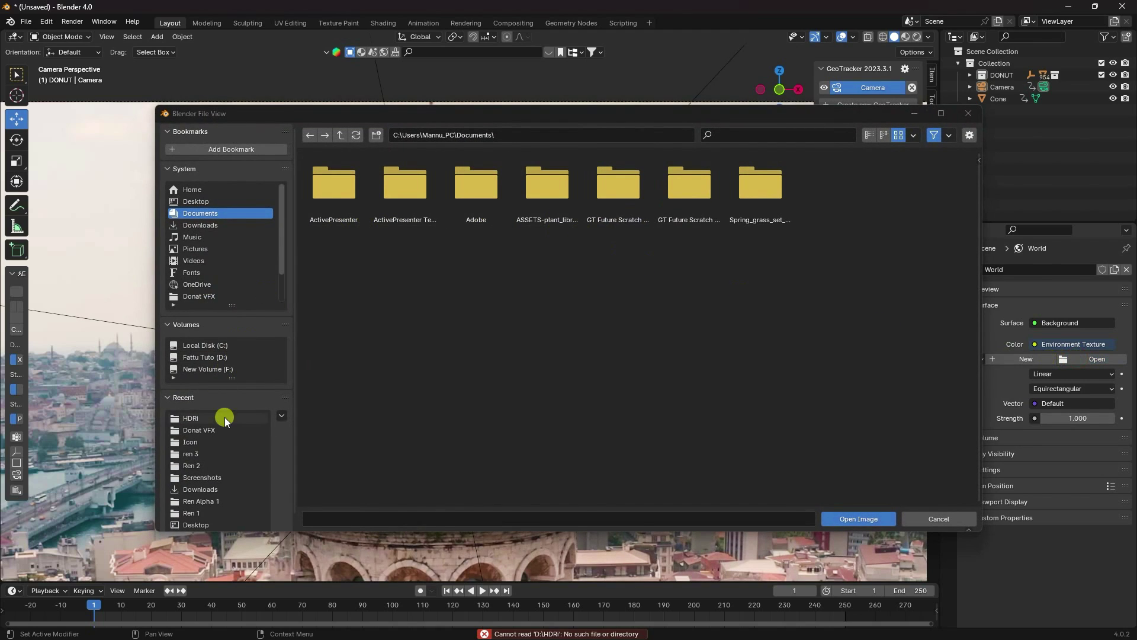
{"action": "left_click", "coordinate": [191, 418]}
{"action": "left_click", "coordinate": [548, 178]}
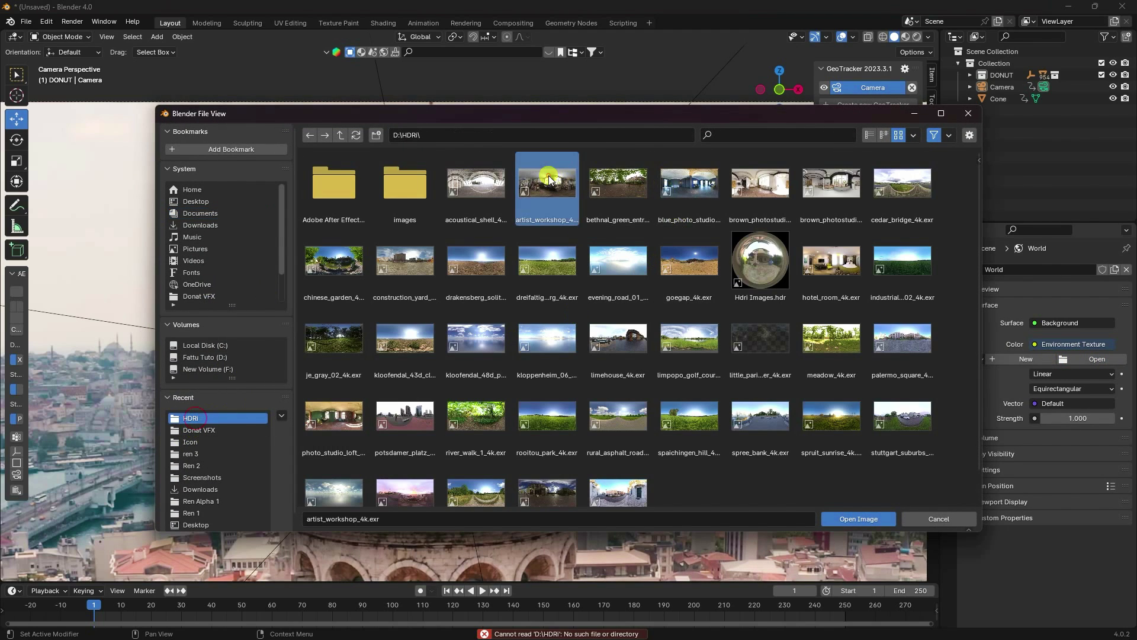
{"action": "key", "text": "Return"}
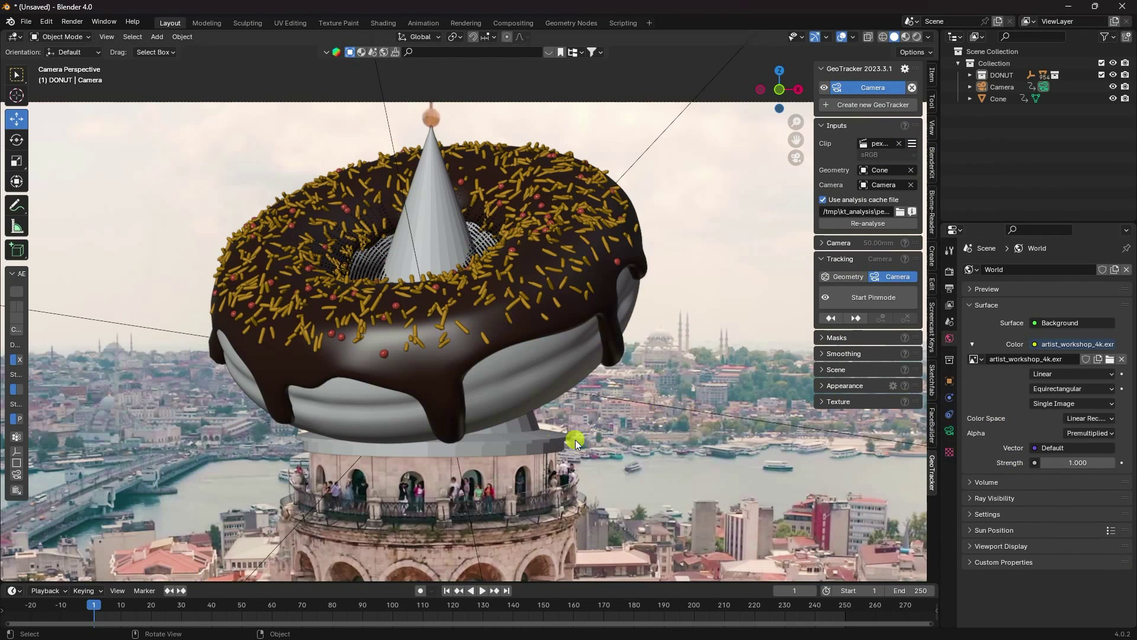
- Make the roof cone a shadow catcher in its object visibility settings
{"action": "left_click", "coordinate": [520, 436]}
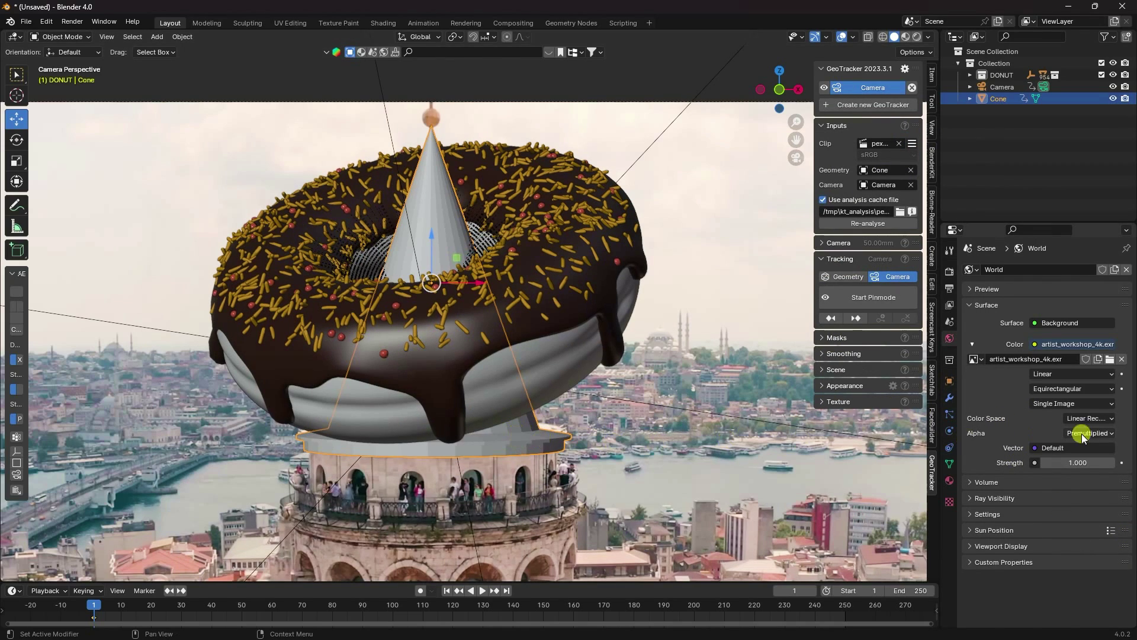
{"action": "left_click", "coordinate": [949, 381]}
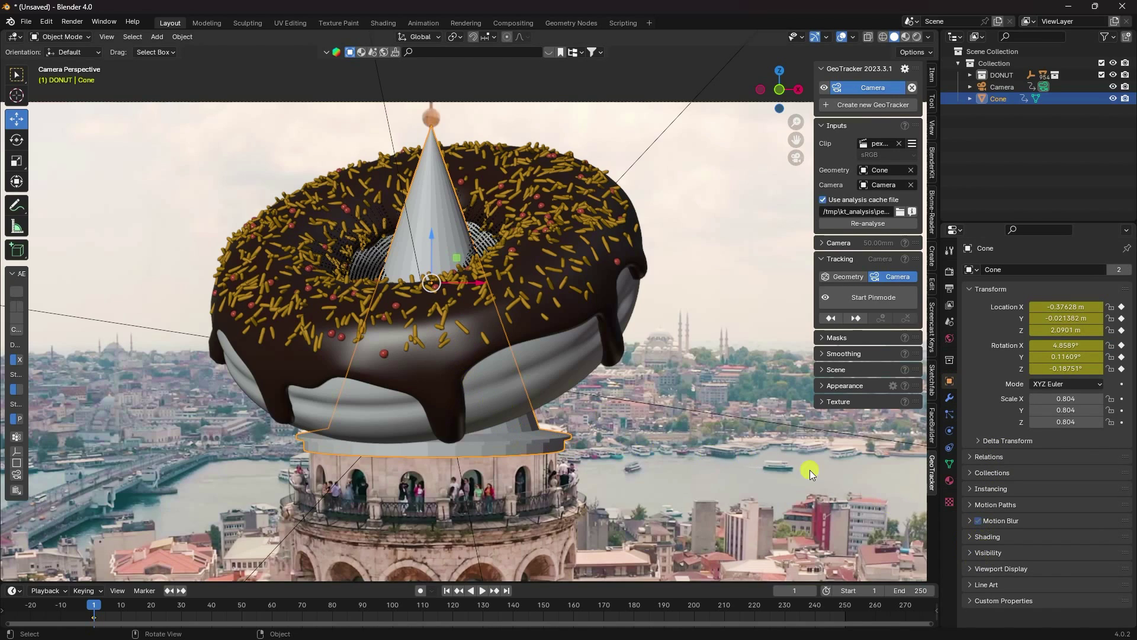
{"action": "left_click", "coordinate": [967, 552]}
{"action": "scroll", "coordinate": [976, 545], "scroll_direction": "down", "scroll_amount": 6}
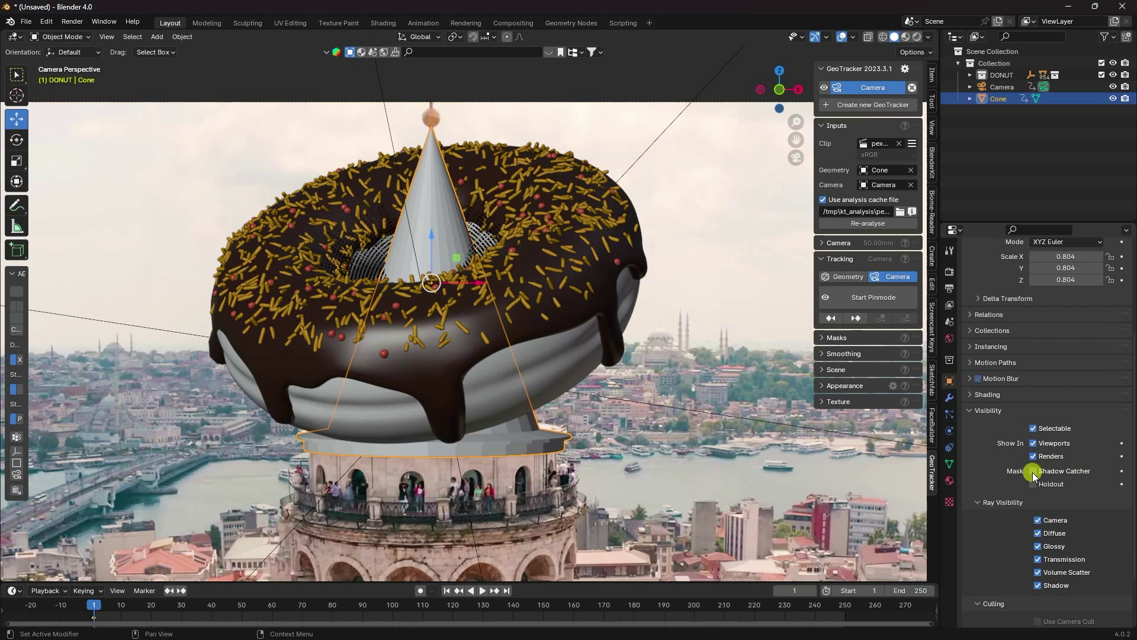
{"action": "scroll", "coordinate": [396, 437], "scroll_direction": "down", "scroll_amount": 3}
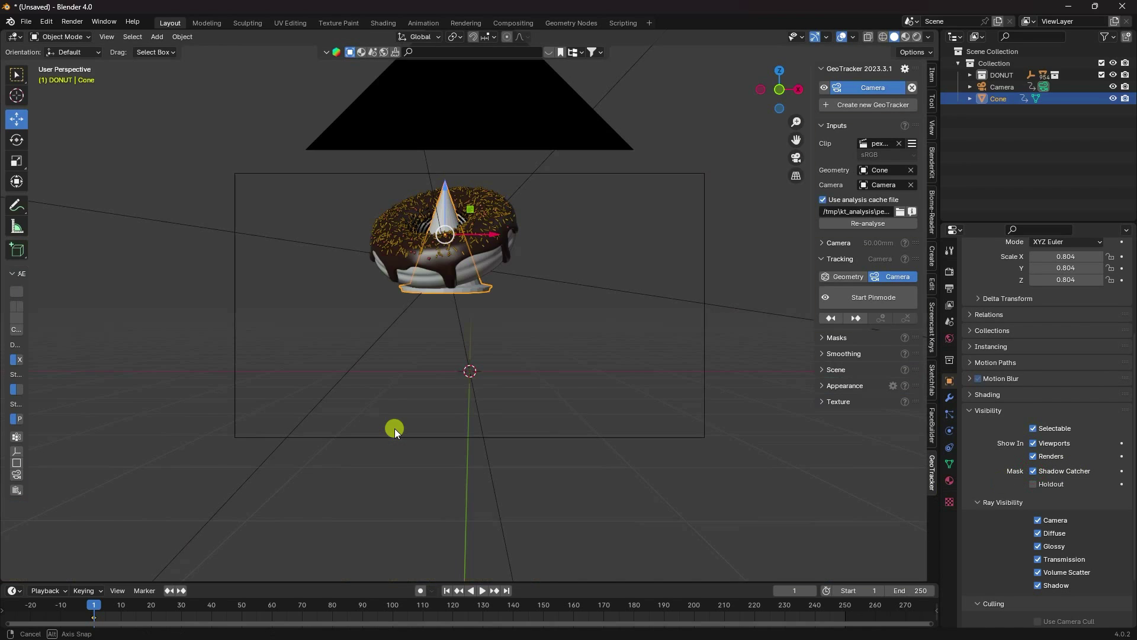
- Add a Sun light to the scene
{"action": "middle_click_drag", "start_coordinate": [394, 426], "coordinate": [411, 275]}
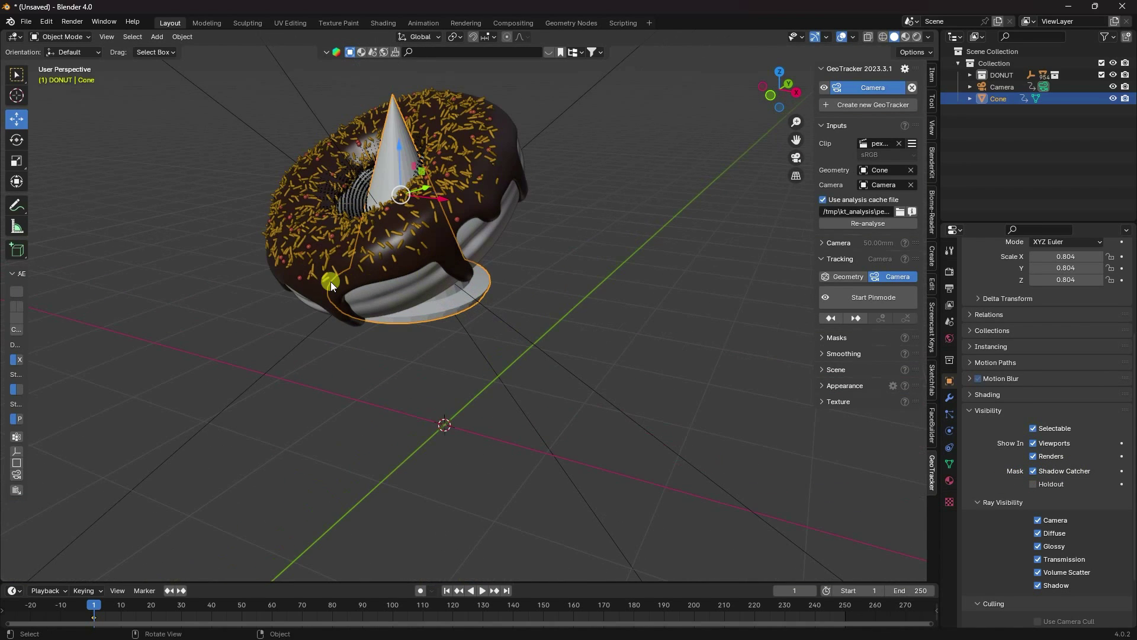
{"action": "middle_click_drag", "start_coordinate": [330, 282], "coordinate": [371, 325]}
{"action": "left_click", "coordinate": [155, 37]}
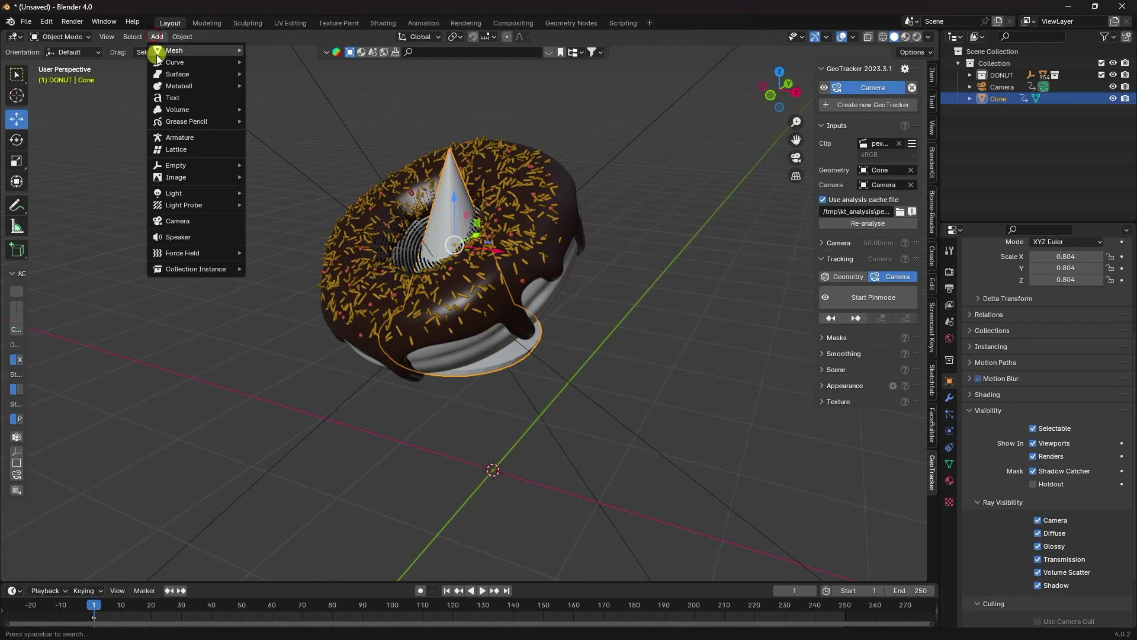
{"action": "mouse_move", "coordinate": [229, 197]}
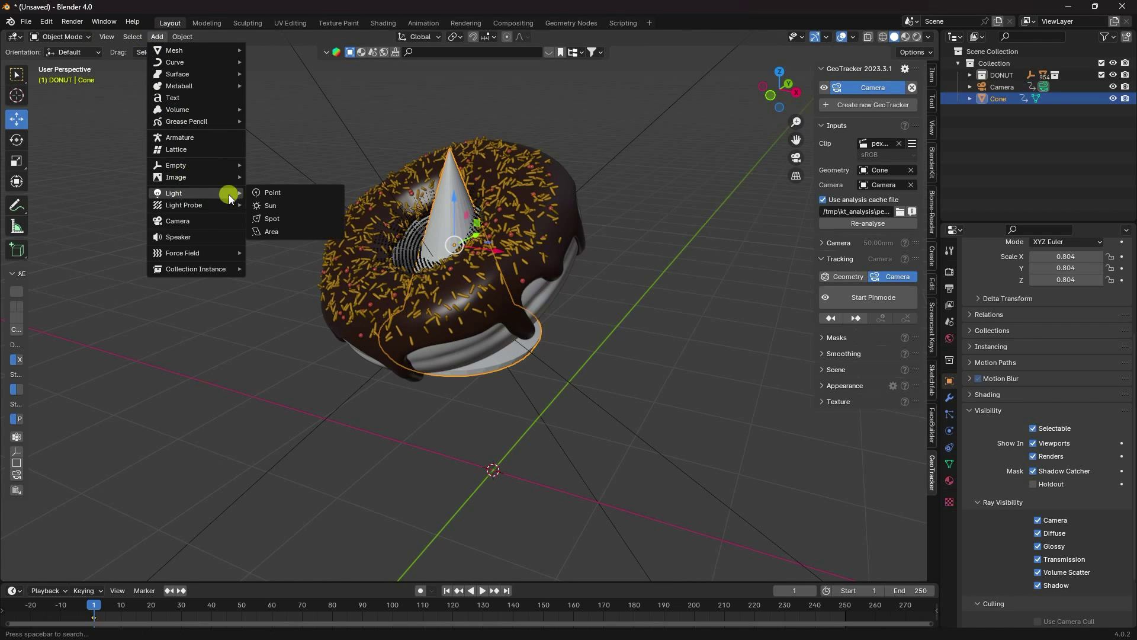
{"action": "left_click", "coordinate": [282, 208]}
- Move the sun light out to the side of the donut and raise it well above the donut's height
{"action": "scroll", "coordinate": [279, 208], "scroll_direction": "down", "scroll_amount": 3}
{"action": "middle_click_drag", "start_coordinate": [427, 391], "coordinate": [443, 409]}
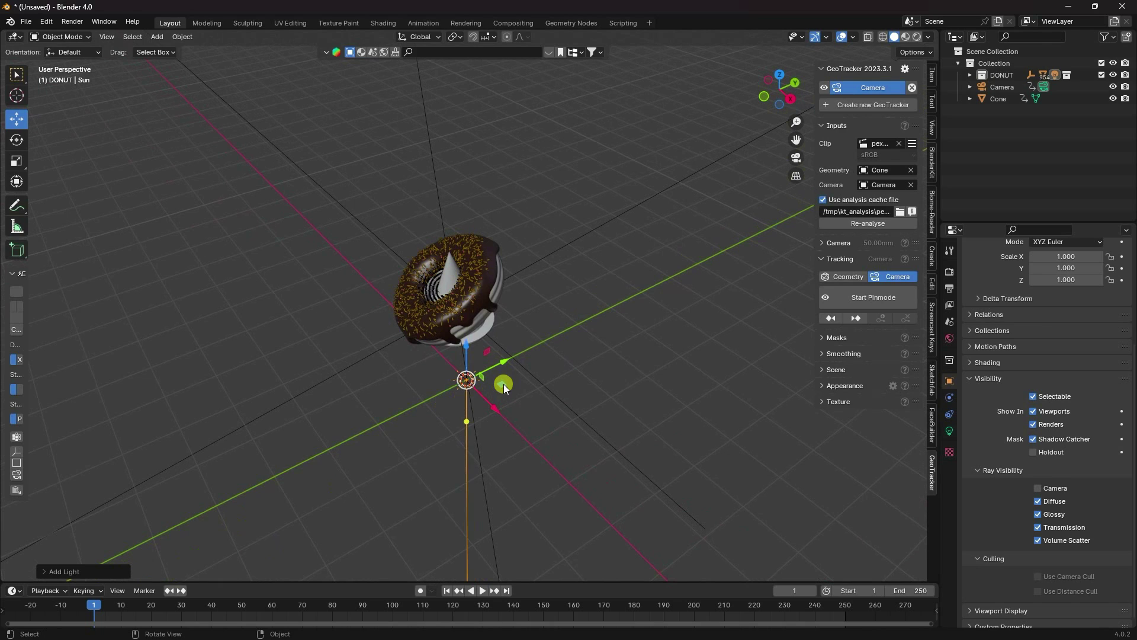
{"action": "left_click_drag", "start_coordinate": [504, 383], "coordinate": [314, 300]}
{"action": "middle_click_drag", "start_coordinate": [314, 299], "coordinate": [241, 382]}
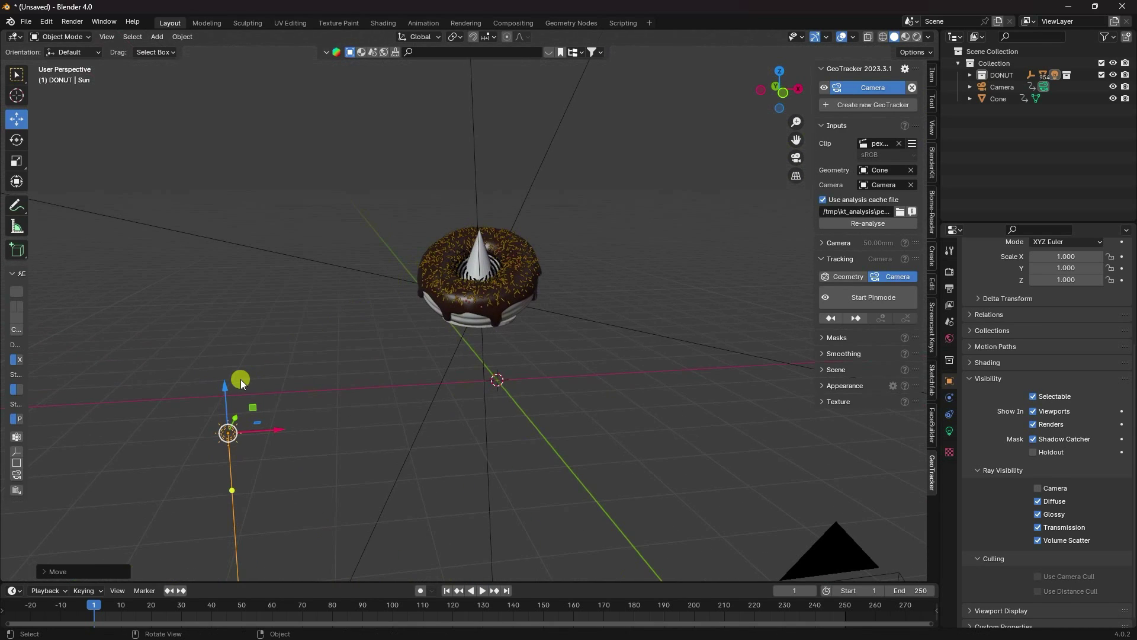
{"action": "left_click_drag", "start_coordinate": [241, 382], "coordinate": [251, 116]}
{"action": "middle_click_drag", "start_coordinate": [251, 116], "coordinate": [287, 213]}
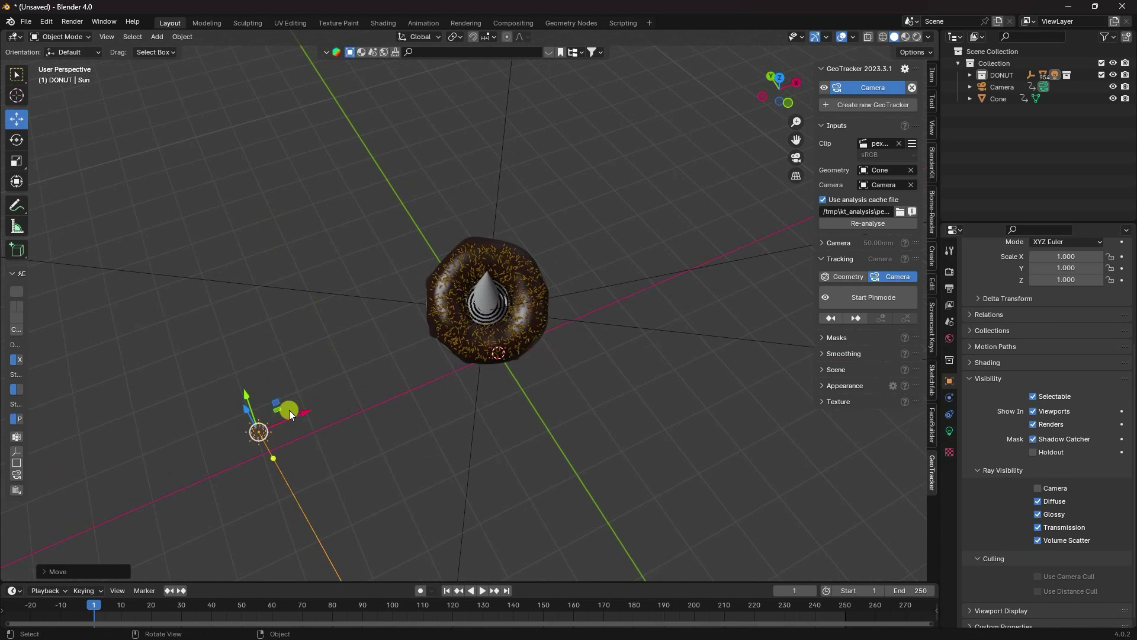
{"action": "left_click_drag", "start_coordinate": [290, 414], "coordinate": [444, 414]}
{"action": "middle_click_drag", "start_coordinate": [444, 414], "coordinate": [375, 465]}
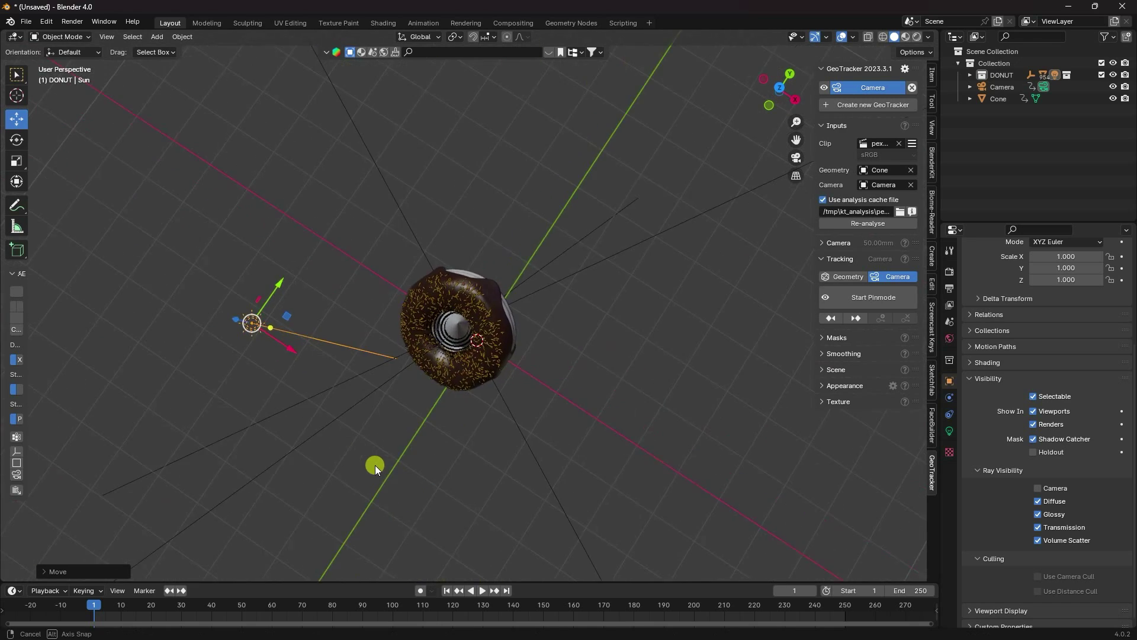
{"action": "left_click_drag", "start_coordinate": [280, 284], "coordinate": [315, 376]}
{"action": "middle_click_drag", "start_coordinate": [315, 375], "coordinate": [229, 129]}
{"action": "left_click_drag", "start_coordinate": [229, 129], "coordinate": [241, 90]}
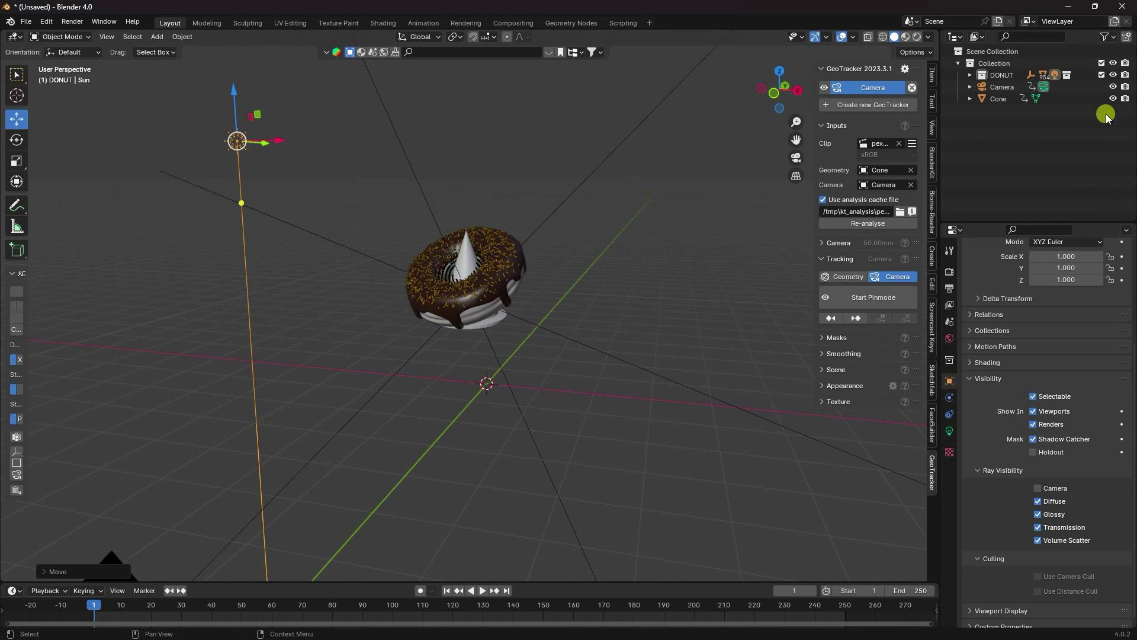
- Set the sun light's strength to 2 and its angle to 20°
{"action": "left_click", "coordinate": [949, 431]}
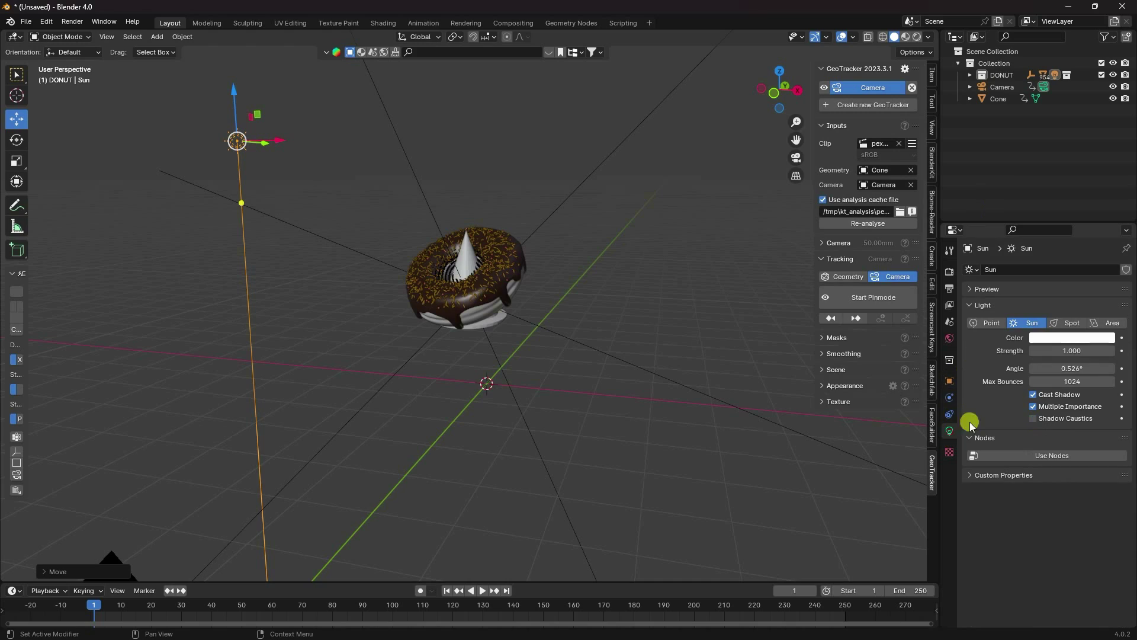
{"action": "left_click", "coordinate": [1084, 350]}
{"action": "key", "text": "Return"}
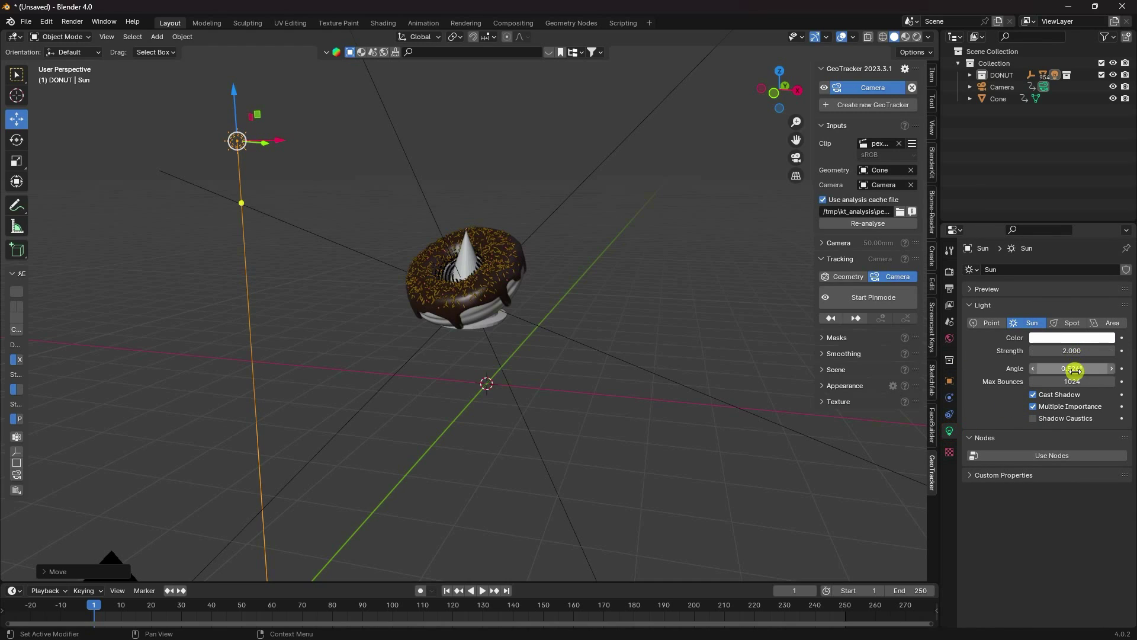
{"action": "left_click", "coordinate": [1074, 368]}
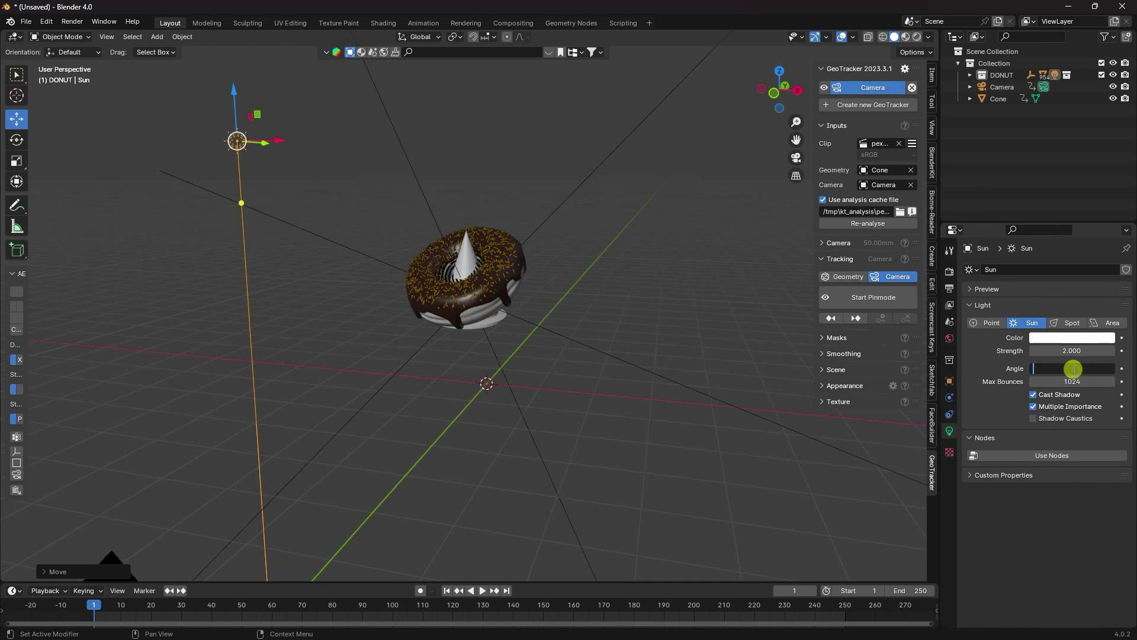
{"action": "key", "text": "Return"}
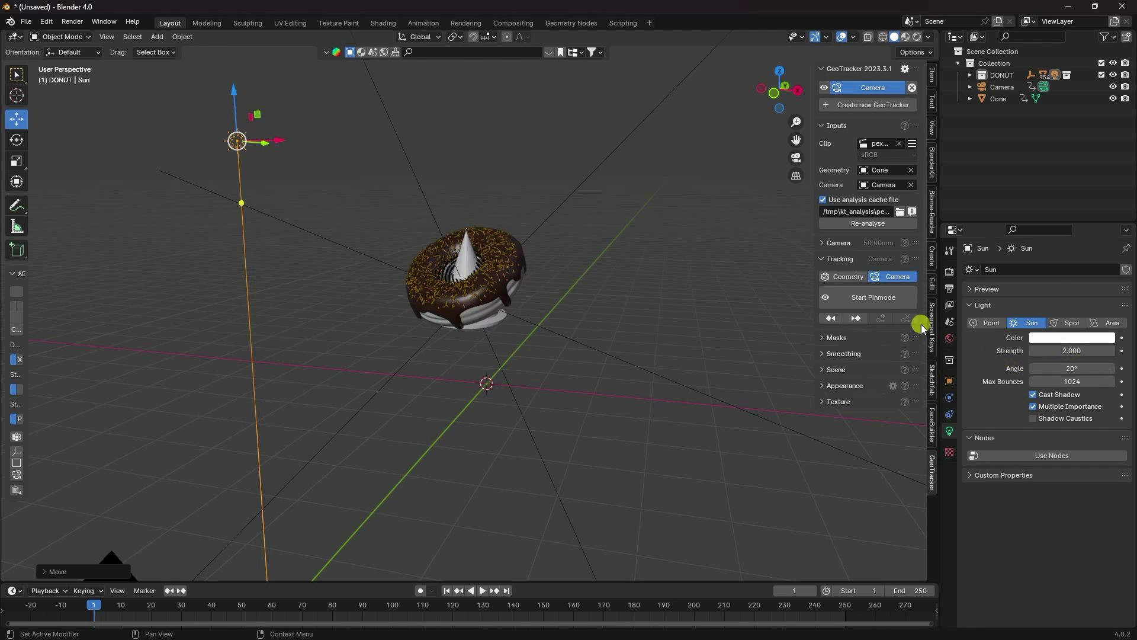
- Preview the lit donut over the footage through the camera in rendered shading, and return to solid shading
{"action": "key", "text": "KP_0"}
{"action": "scroll", "coordinate": [439, 270], "scroll_direction": "down", "scroll_amount": 1}
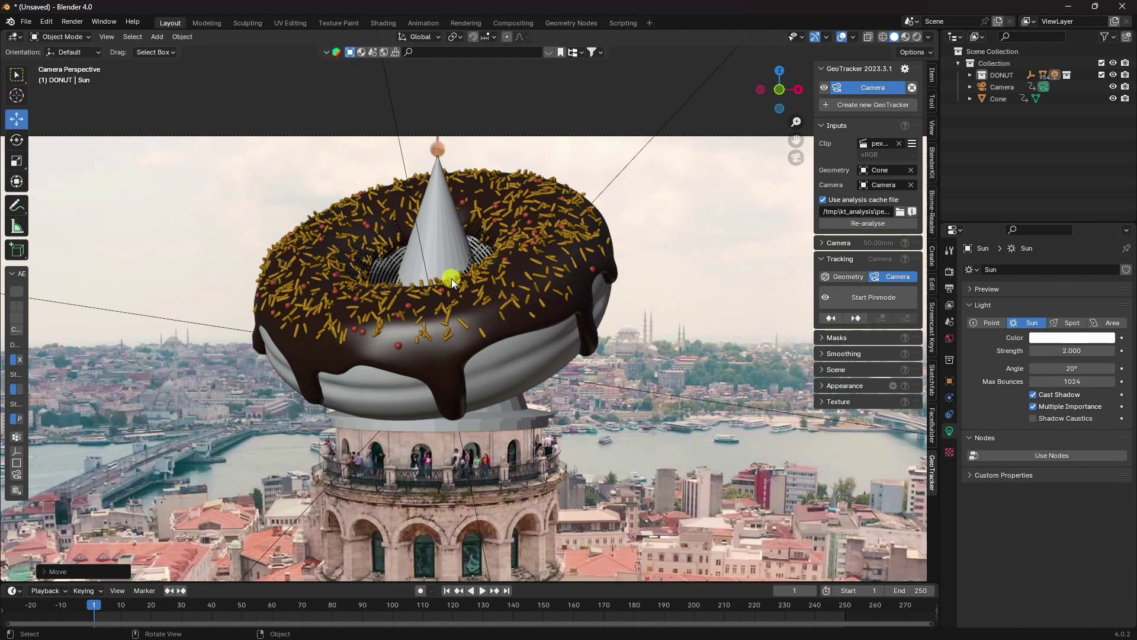
{"action": "left_click", "coordinate": [918, 37]}
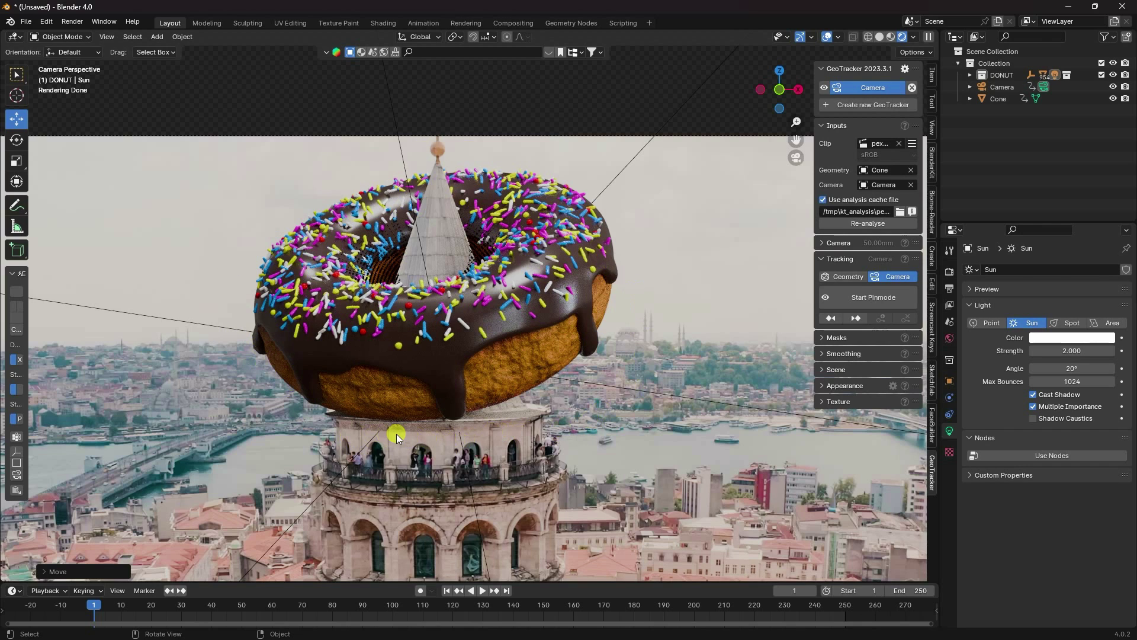
{"action": "scroll", "coordinate": [397, 436], "scroll_direction": "up", "scroll_amount": 1}
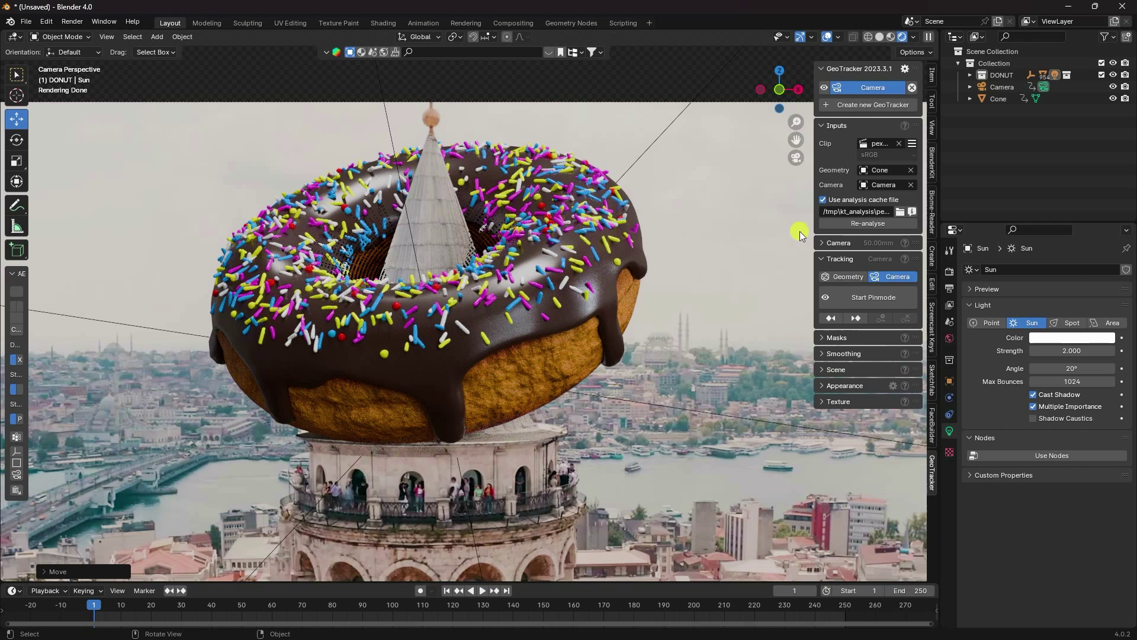
{"action": "left_click", "coordinate": [880, 37]}
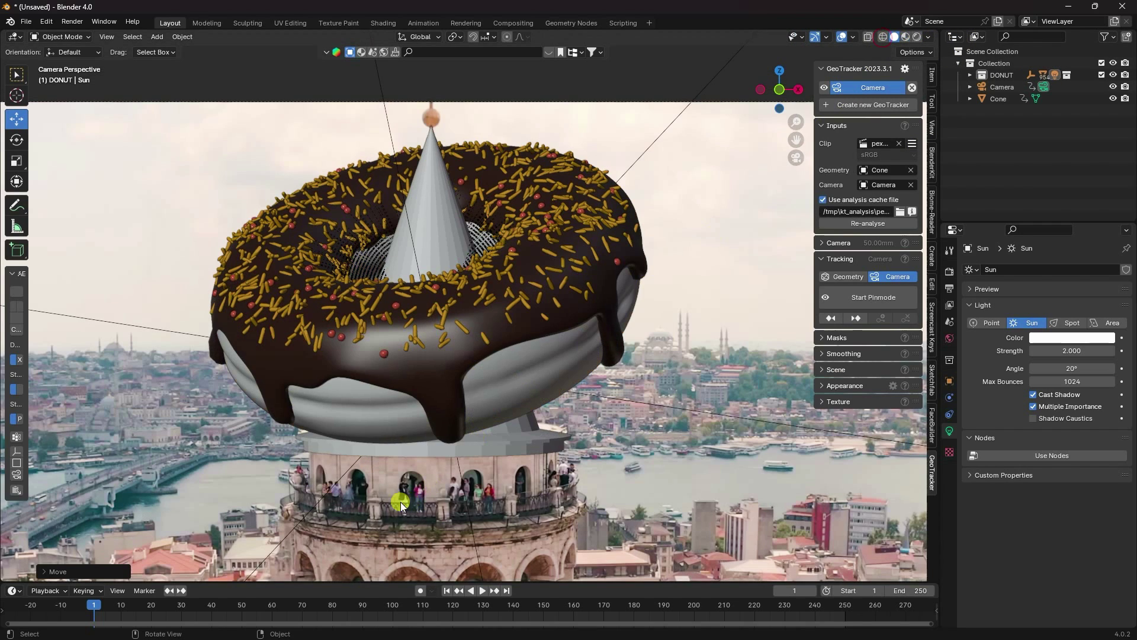
- Open the roof cone in Edit Mode in the right side view, with vertex selection and wireframe display
{"action": "left_click", "coordinate": [405, 453]}
{"action": "key", "text": "KP_1"}
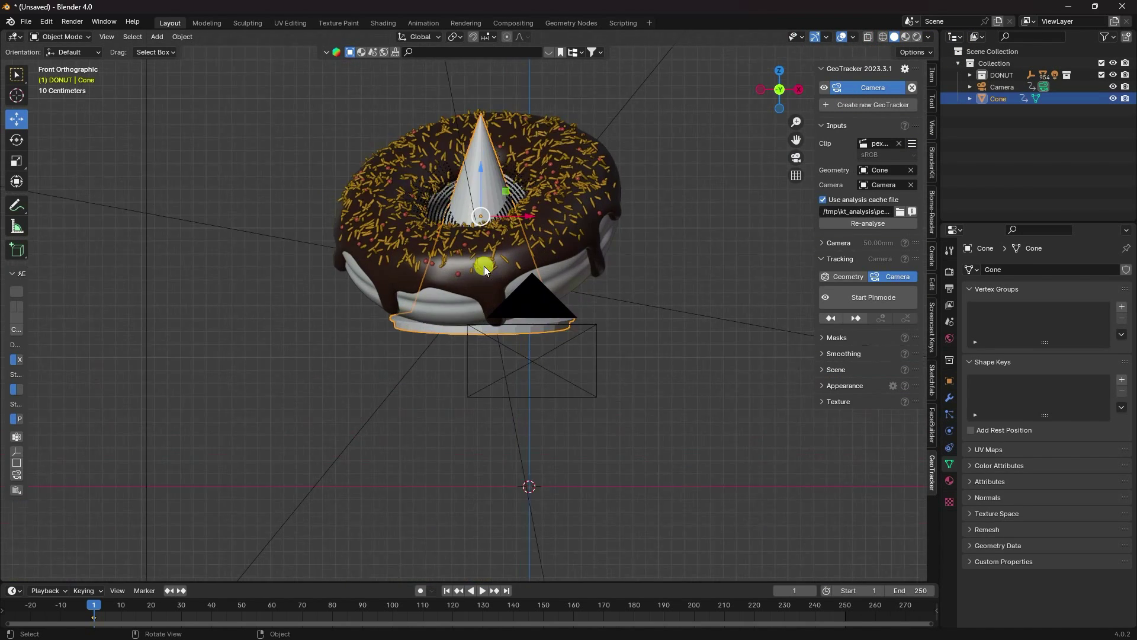
{"action": "scroll", "coordinate": [468, 314], "scroll_direction": "up", "scroll_amount": 6}
{"action": "key", "text": "KP_3"}
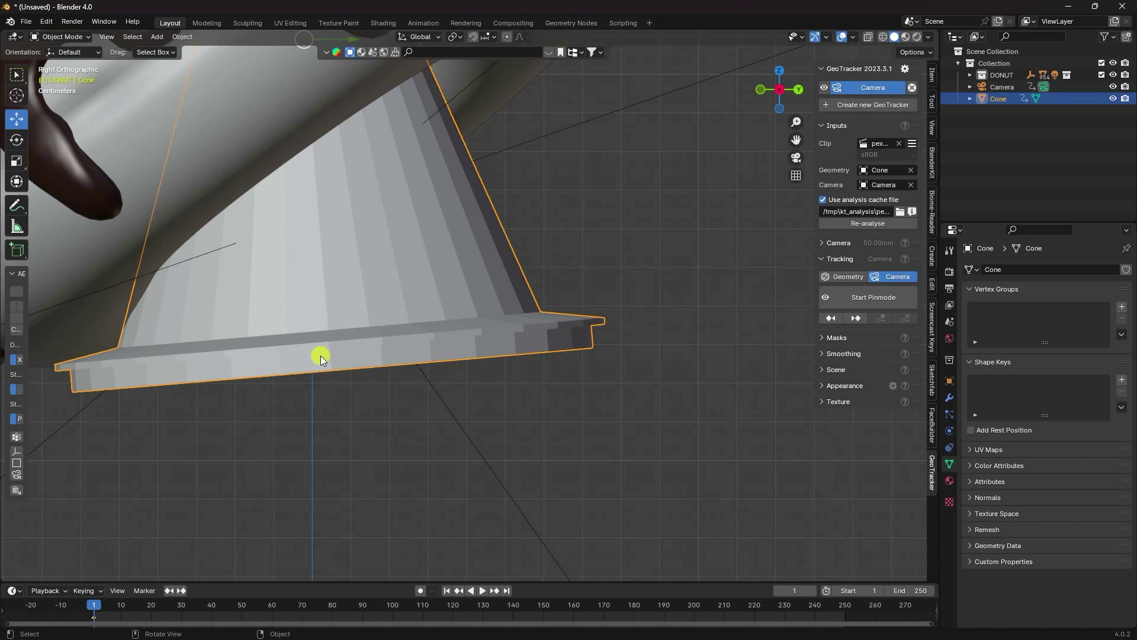
{"action": "left_click", "coordinate": [83, 37]}
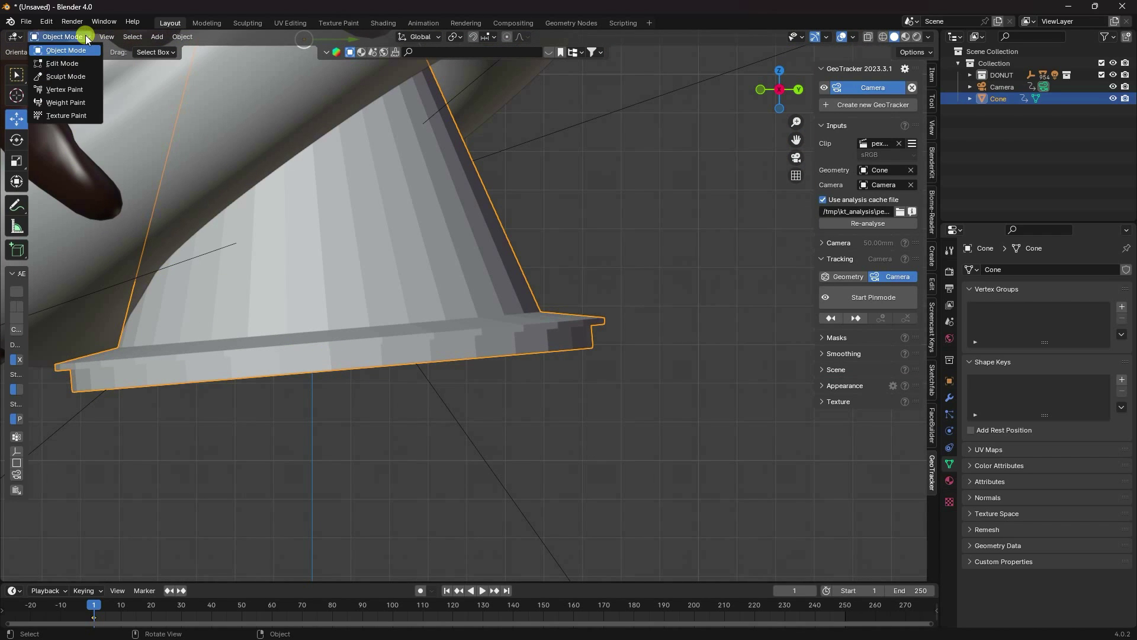
{"action": "left_click", "coordinate": [65, 63]}
{"action": "left_click", "coordinate": [49, 38]}
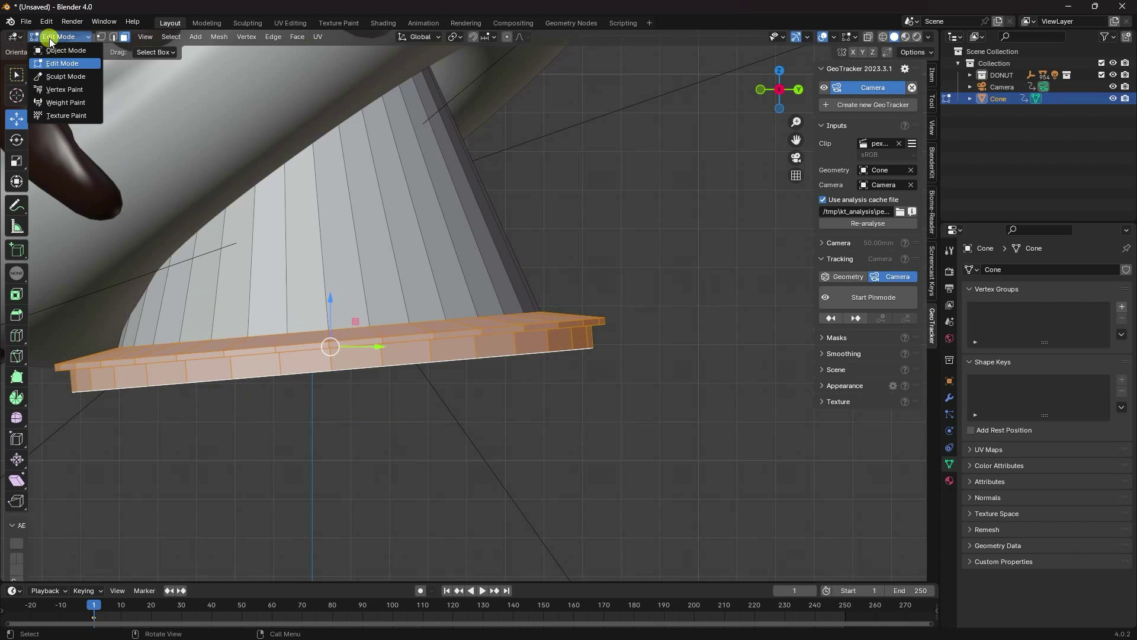
{"action": "left_click", "coordinate": [65, 63]}
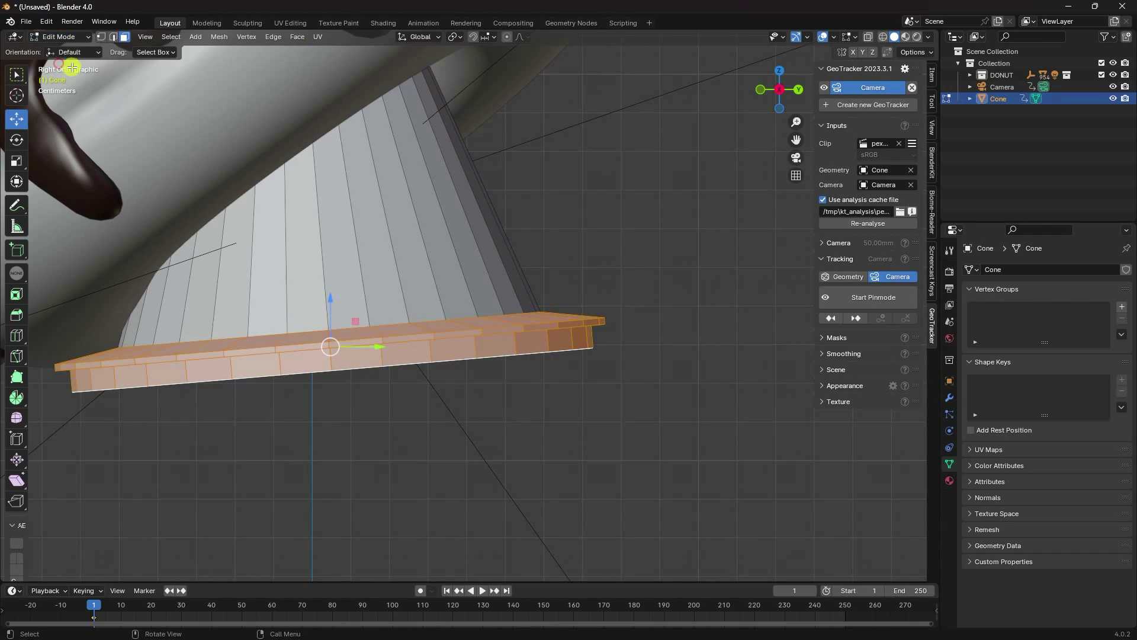
{"action": "left_click", "coordinate": [102, 36]}
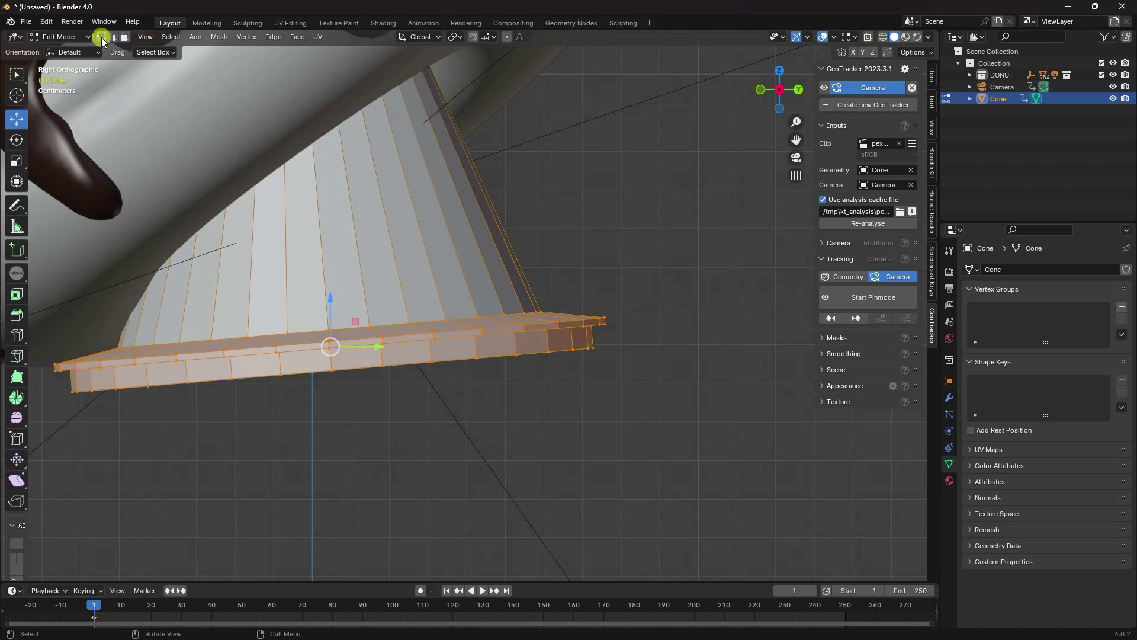
{"action": "left_click", "coordinate": [885, 39]}
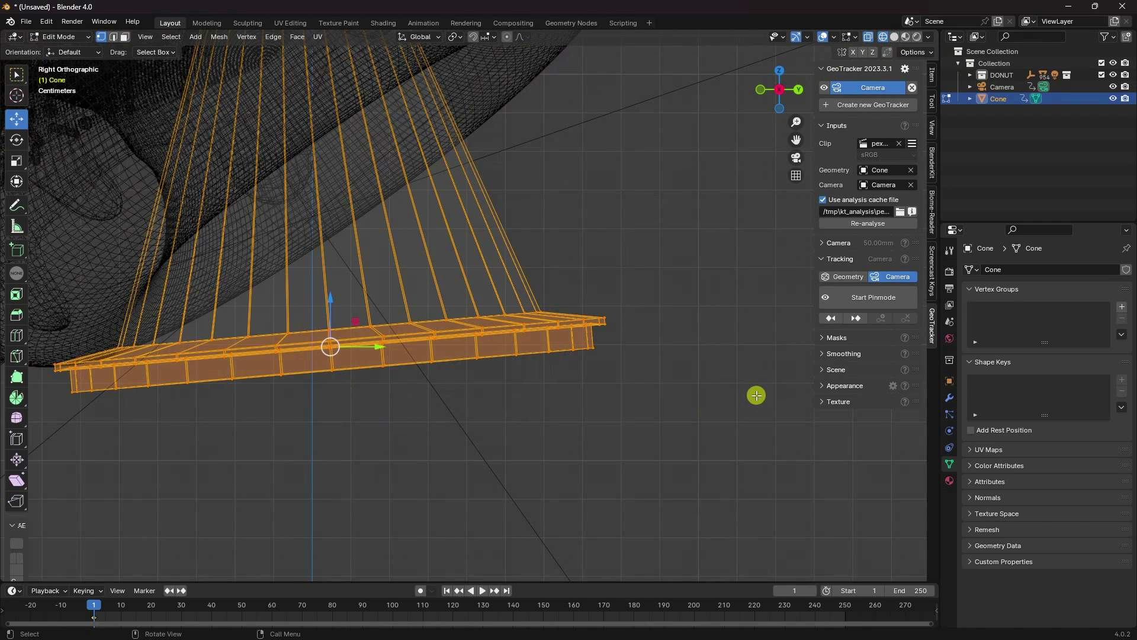
- Select all vertices along the lower edge of the cone's base rim, including those on the far side
{"action": "left_click_drag", "start_coordinate": [757, 393], "coordinate": [19, 386]}
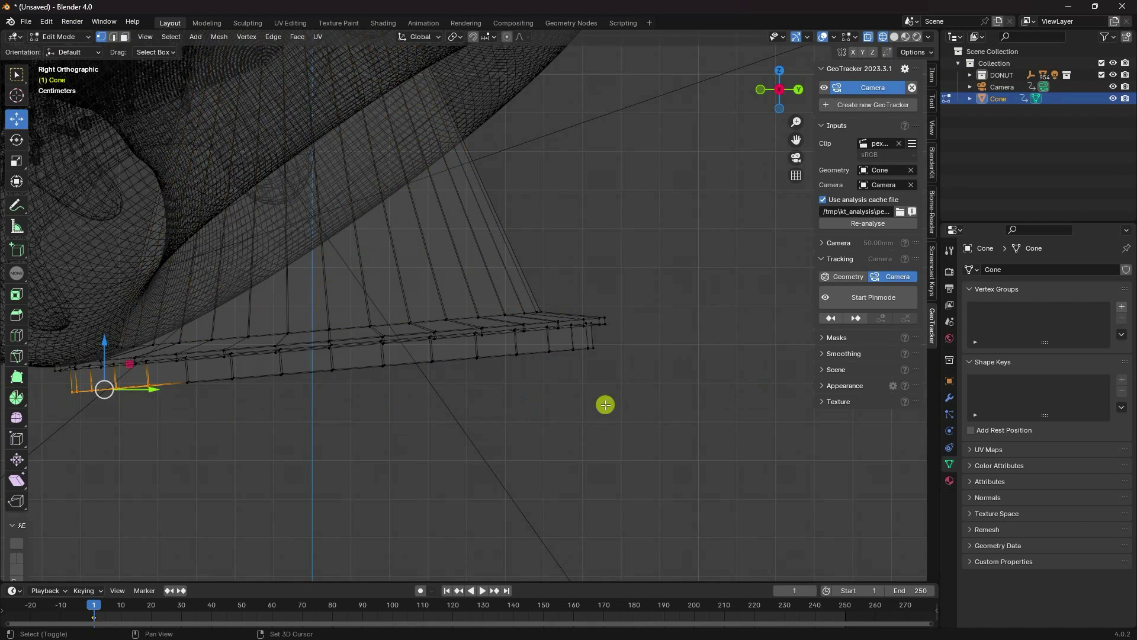
{"action": "left_click_drag", "start_coordinate": [668, 402], "coordinate": [472, 343]}
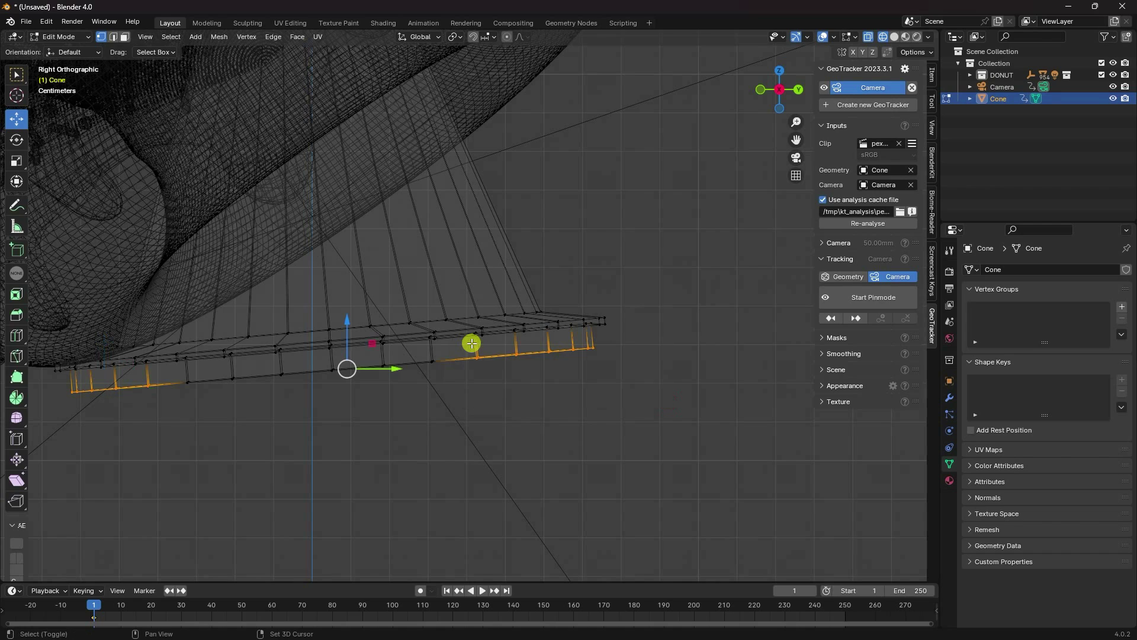
{"action": "left_click", "coordinate": [187, 381], "text": "shift"}
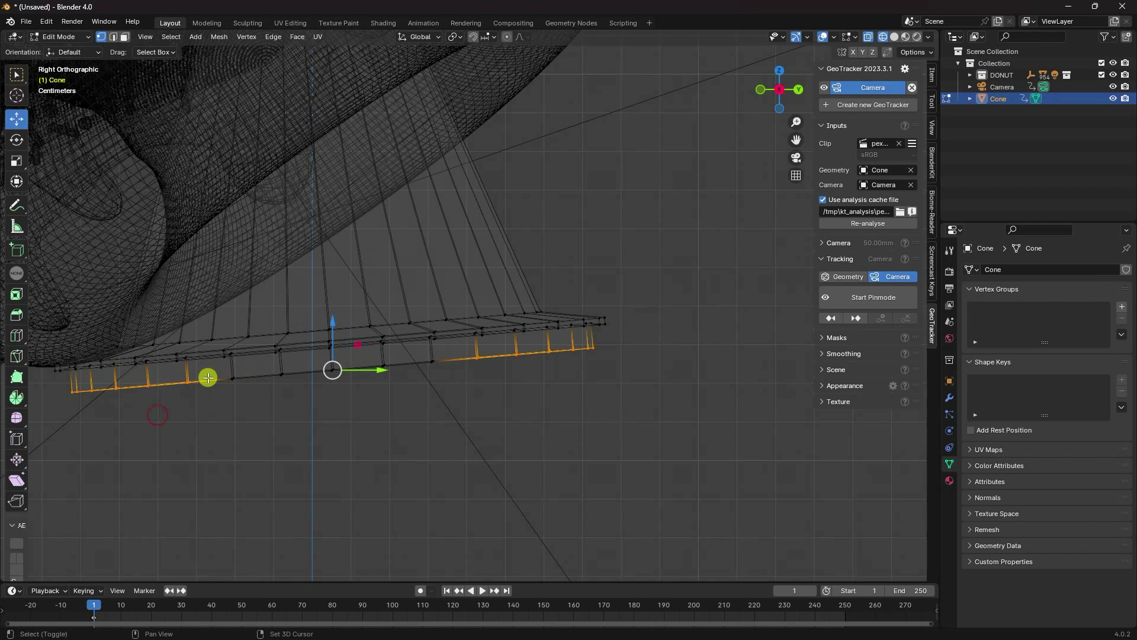
{"action": "left_click_drag", "start_coordinate": [226, 400], "coordinate": [322, 373], "text": "shift"}
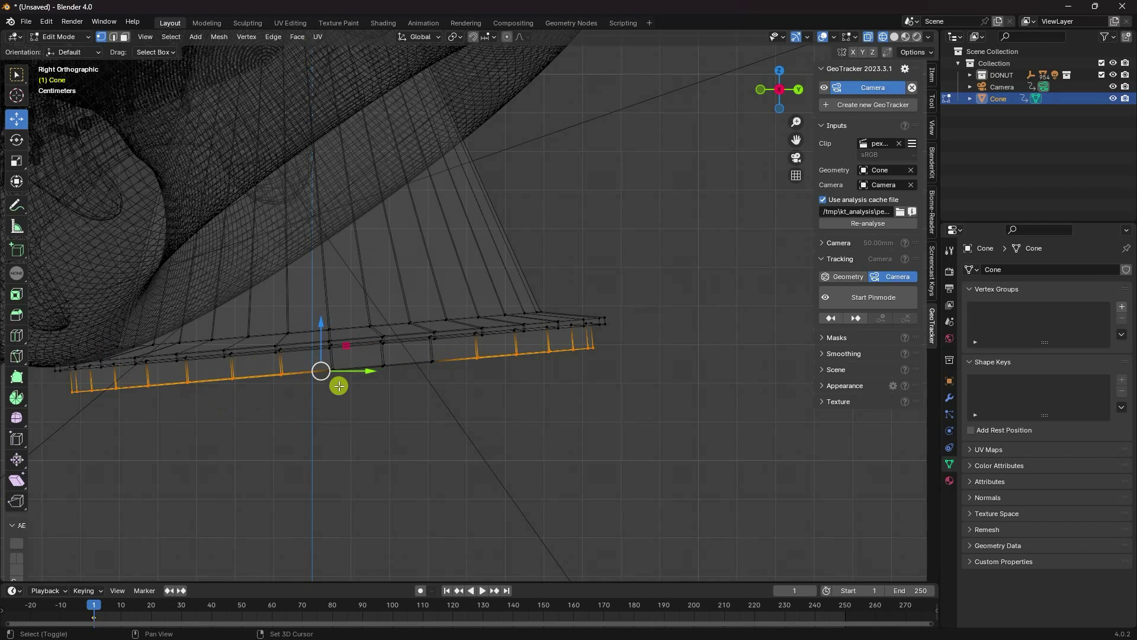
{"action": "scroll", "coordinate": [342, 387], "scroll_direction": "up", "scroll_amount": 4}
{"action": "left_click_drag", "start_coordinate": [330, 474], "coordinate": [168, 405], "text": "shift"}
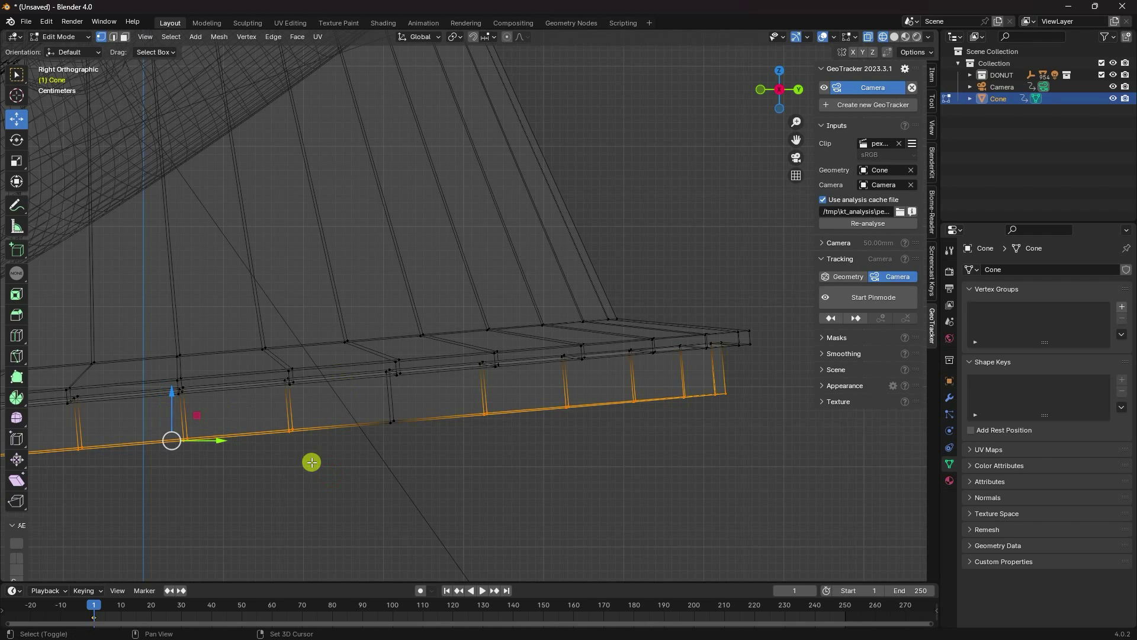
{"action": "scroll", "coordinate": [249, 427], "scroll_direction": "down", "scroll_amount": 4}
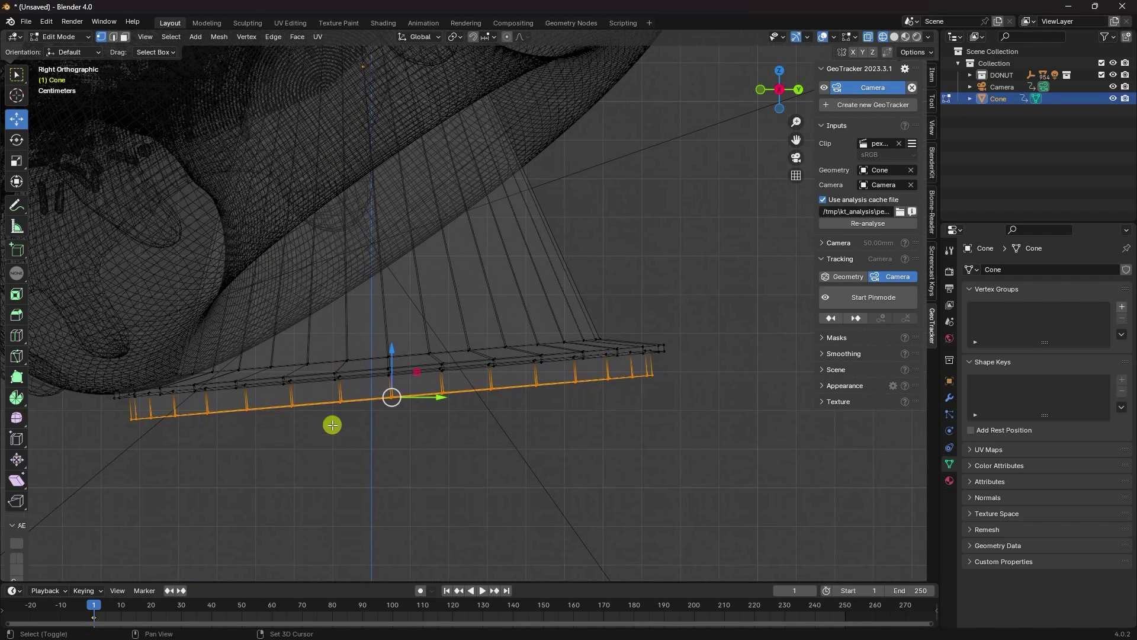
- Move the selected rim vertices up using Local orientation to make the base rim thinner, and return to Object Mode
{"action": "left_click", "coordinate": [421, 36]}
{"action": "left_click", "coordinate": [385, 83]}
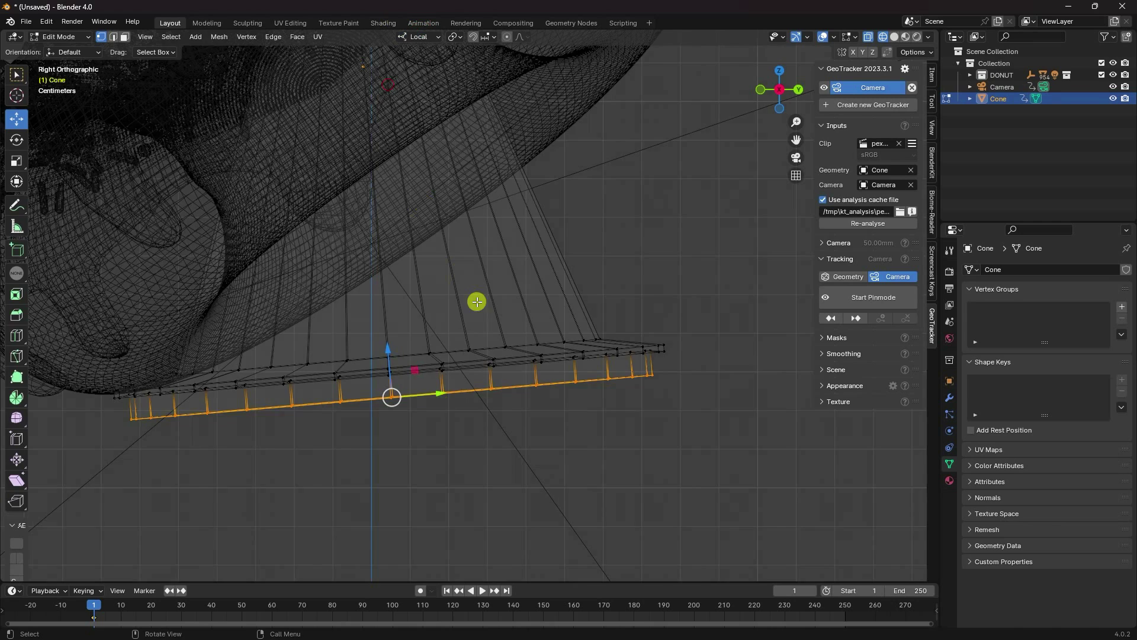
{"action": "scroll", "coordinate": [474, 299], "scroll_direction": "up", "scroll_amount": 2}
{"action": "left_click_drag", "start_coordinate": [331, 417], "coordinate": [319, 389]}
{"action": "scroll", "coordinate": [631, 386], "scroll_direction": "down", "scroll_amount": 3}
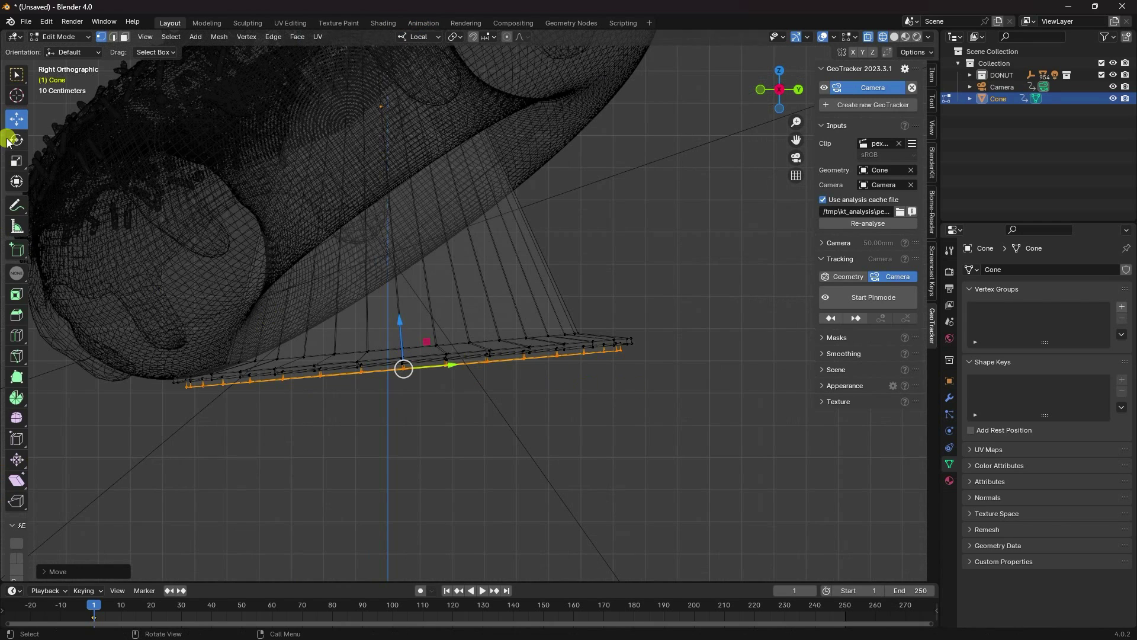
{"action": "left_click", "coordinate": [59, 36]}
{"action": "left_click", "coordinate": [52, 44]}
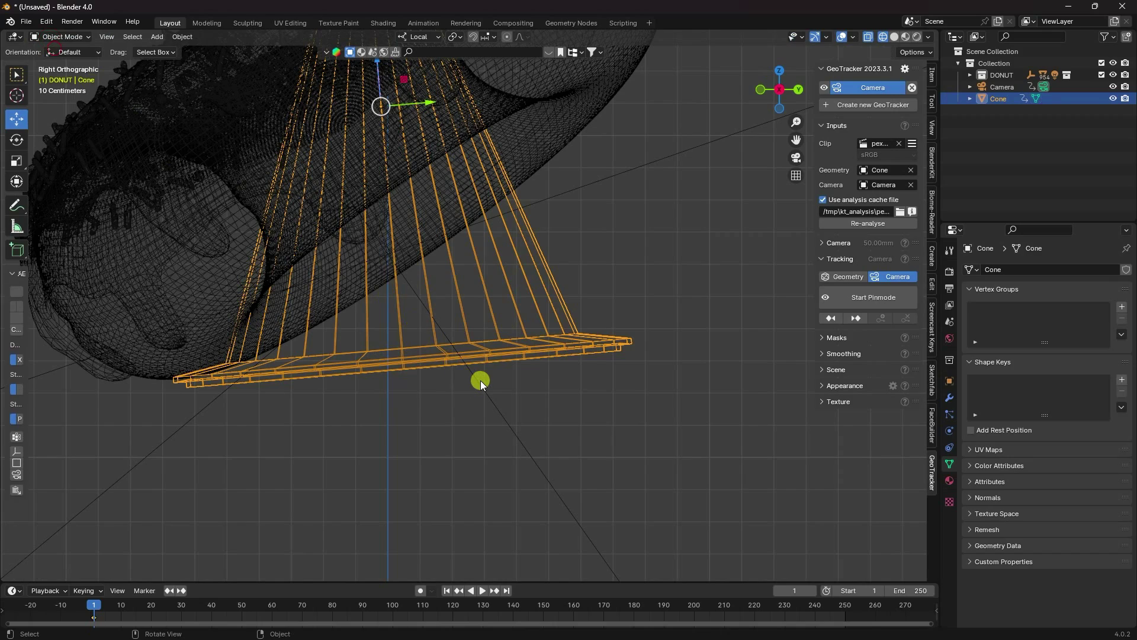
- Check the adjusted cone base through the camera in rendered shading with nothing selected
{"action": "key", "text": "KP_0"}
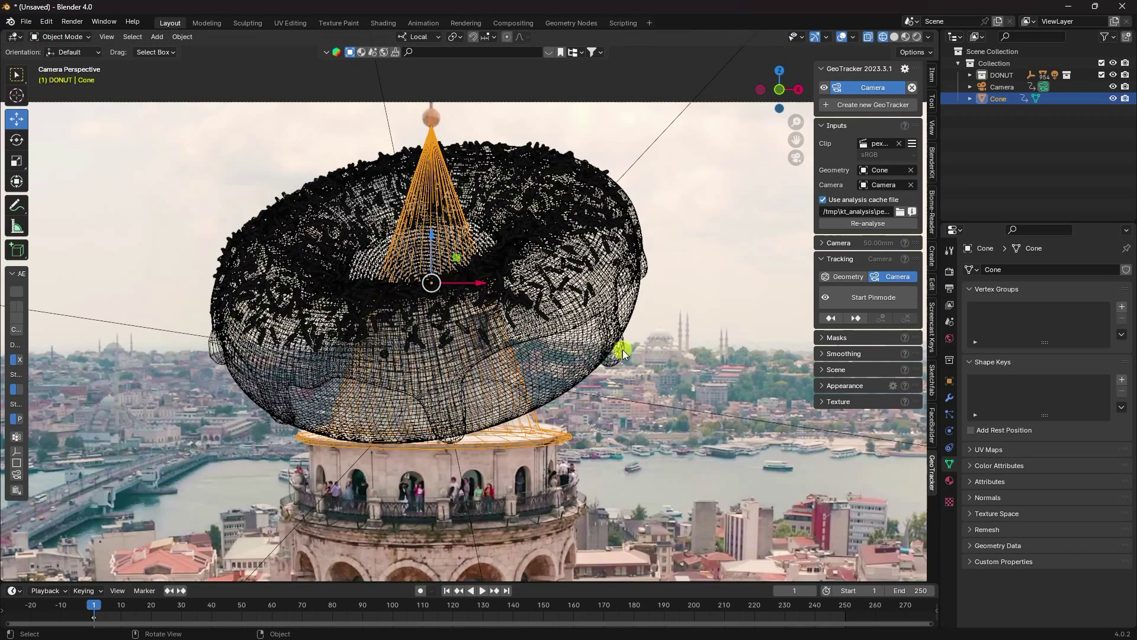
{"action": "left_click", "coordinate": [917, 37]}
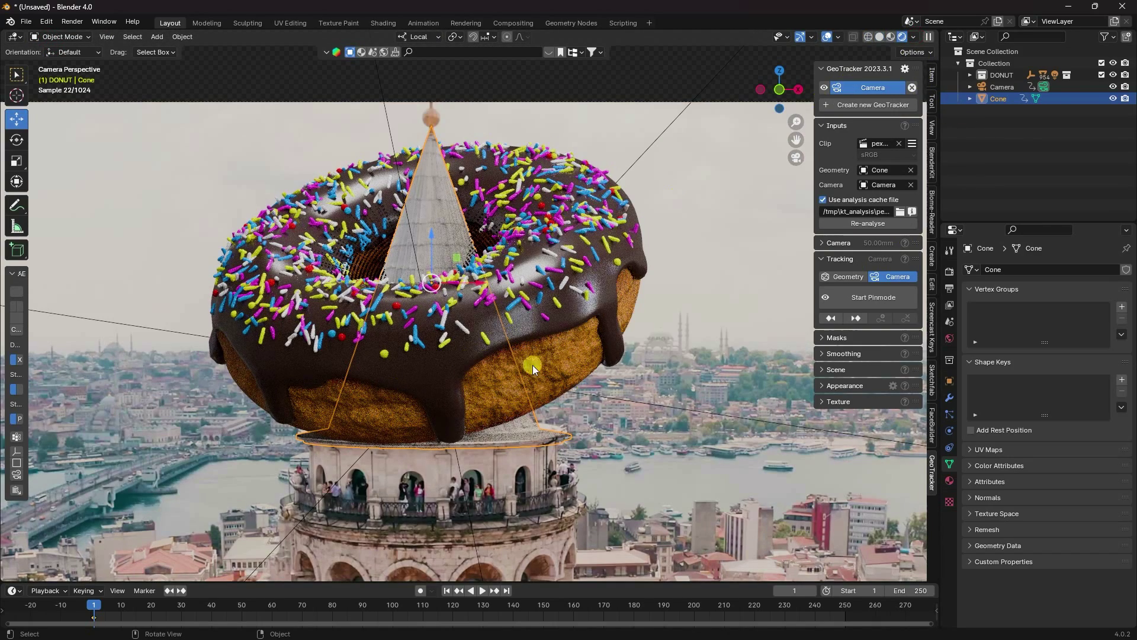
{"action": "left_click", "coordinate": [995, 173]}
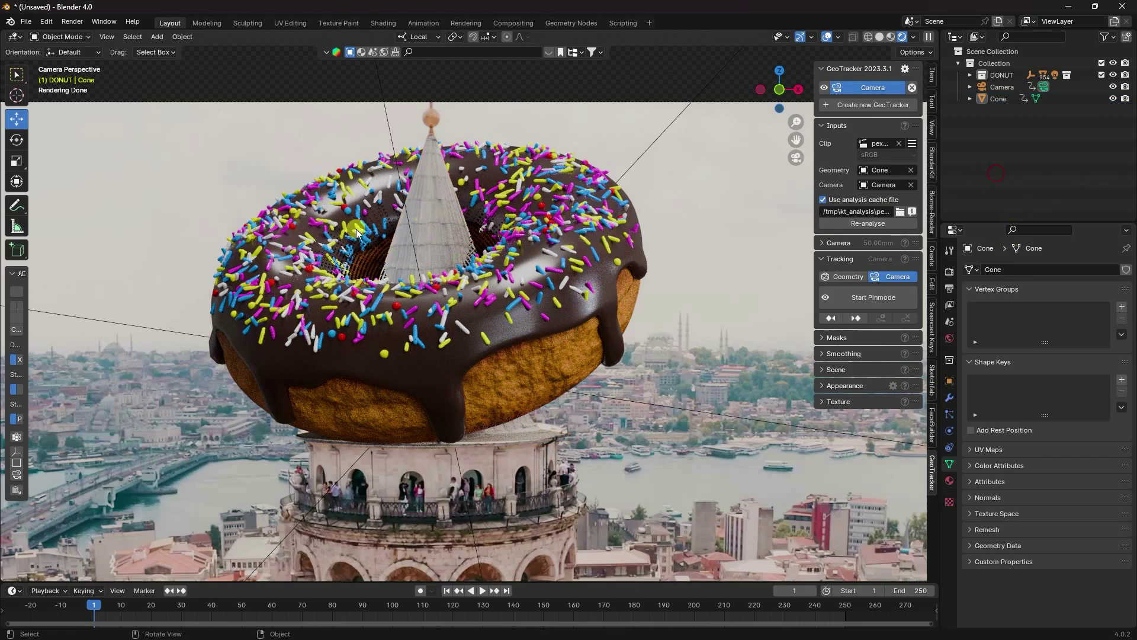
- Play the animation in the rendered camera view with the sidebar hidden to check the donut's tracking against the tower, and stop playback
{"action": "scroll", "coordinate": [338, 413], "scroll_direction": "down", "scroll_amount": 2}
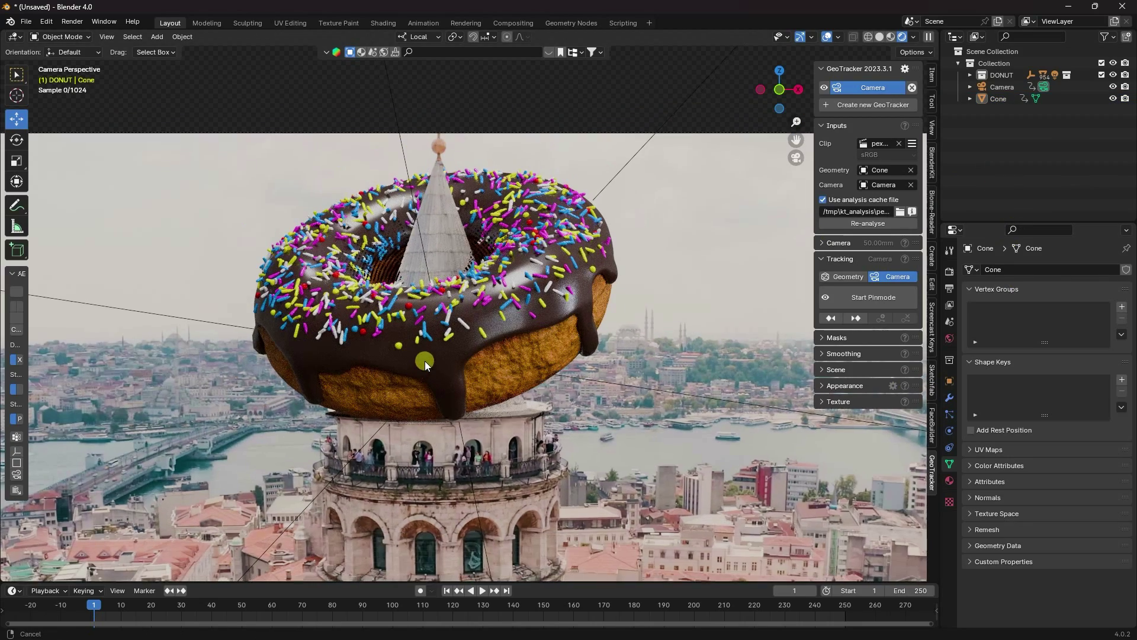
{"action": "middle_click_drag", "start_coordinate": [424, 369], "coordinate": [440, 320], "text": "shift"}
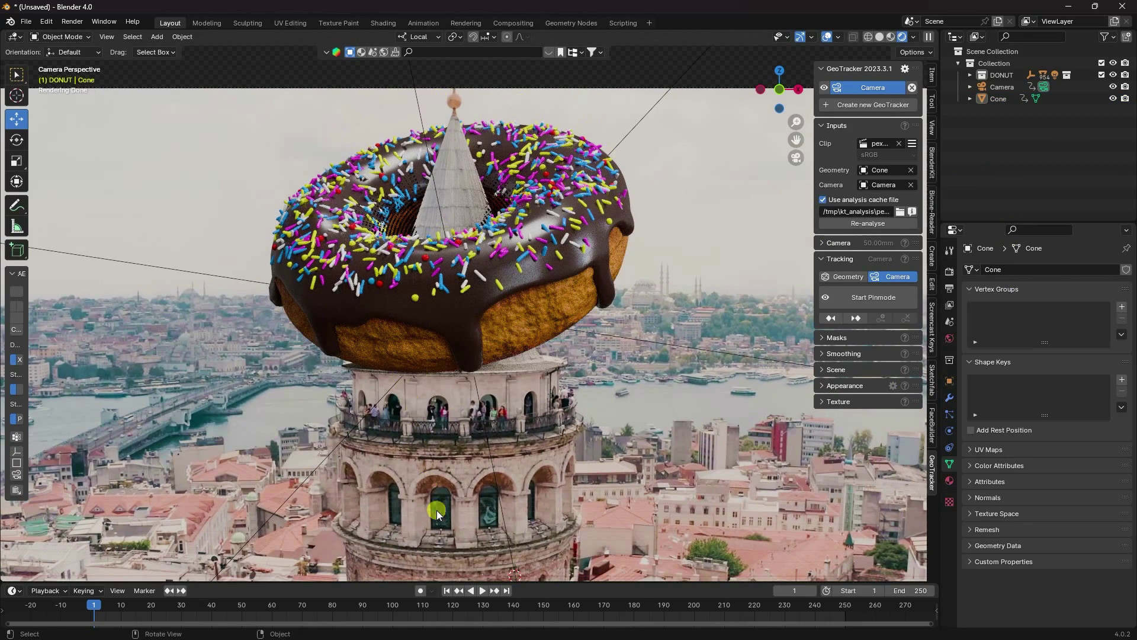
{"action": "left_click", "coordinate": [482, 591]}
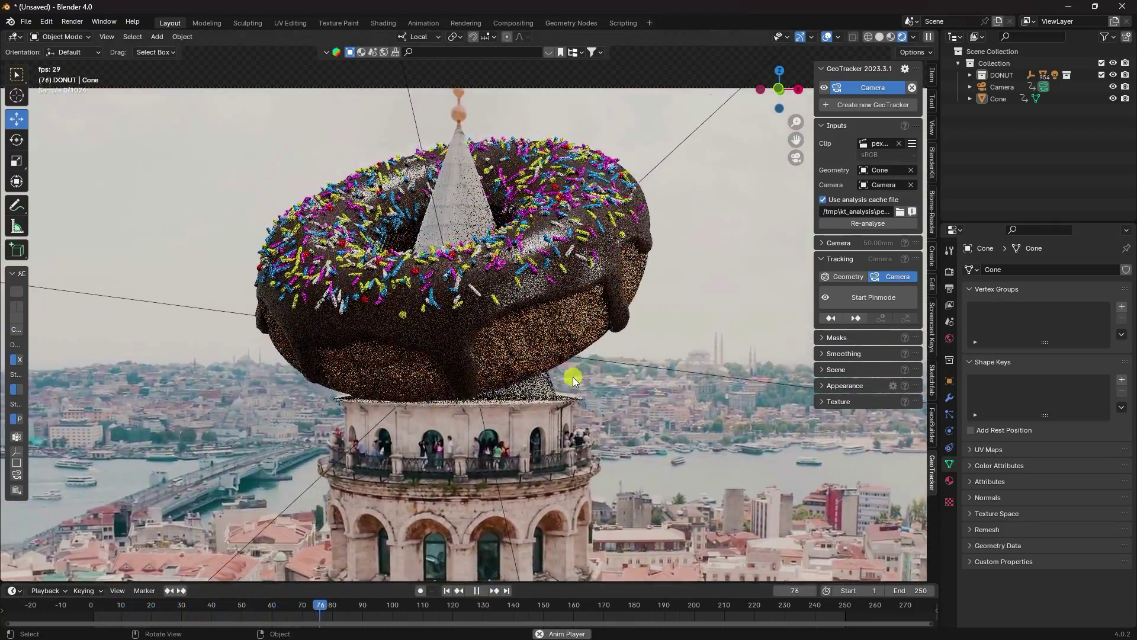
{"action": "key", "text": "n"}
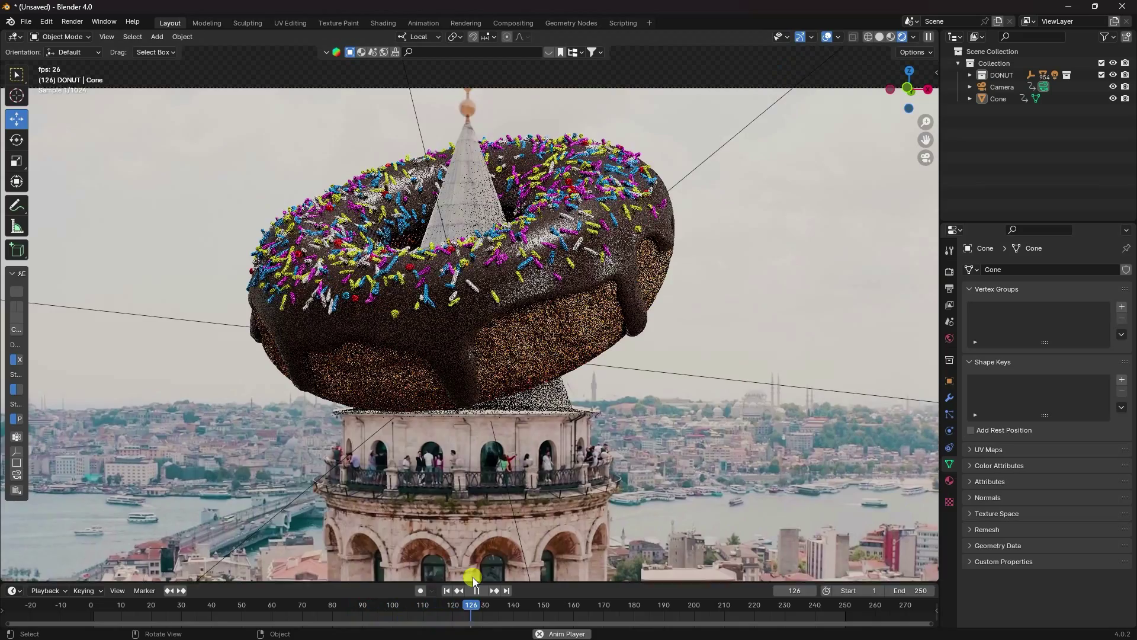
{"action": "left_click", "coordinate": [477, 590]}
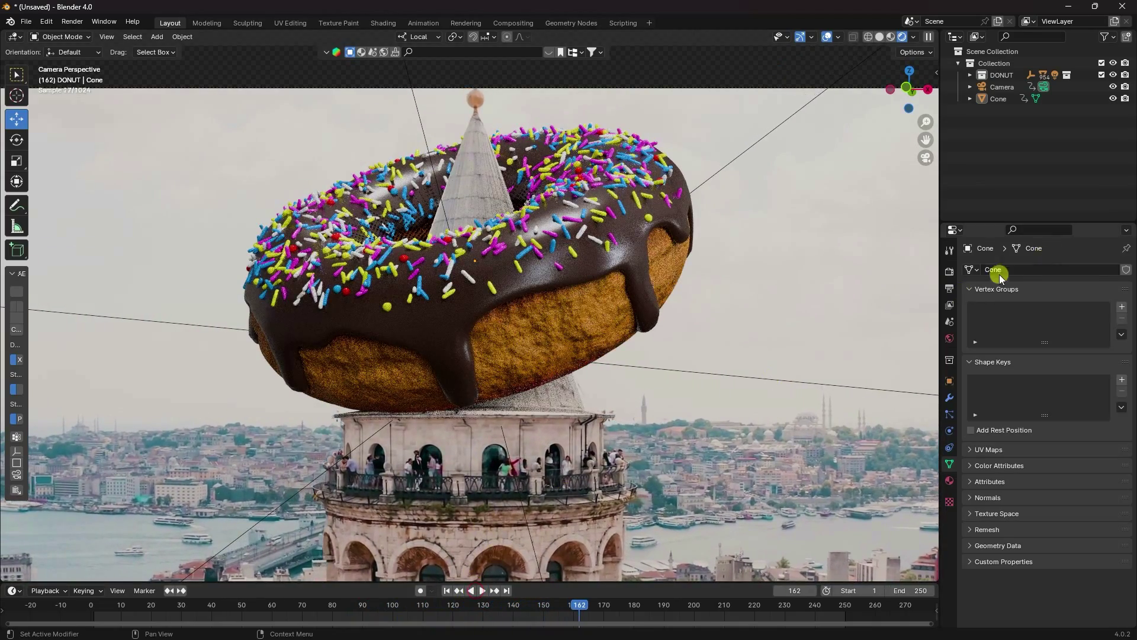
- Return to frame 1, render a single test image of the donut, inspect it and close the render window
{"action": "left_click", "coordinate": [949, 271]}
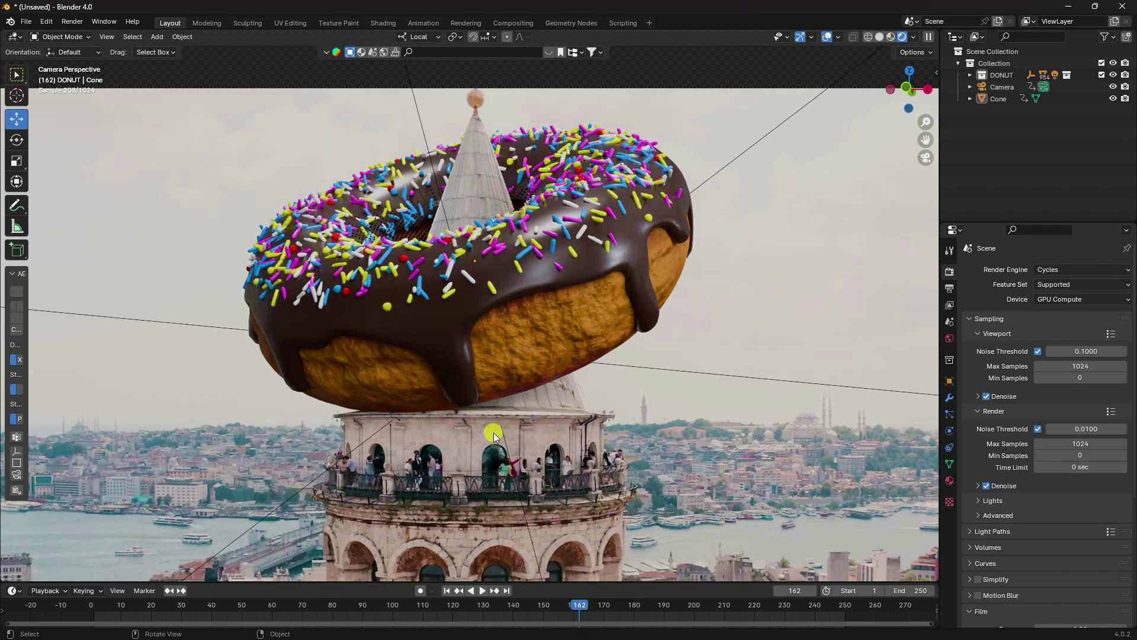
{"action": "left_click", "coordinate": [446, 590]}
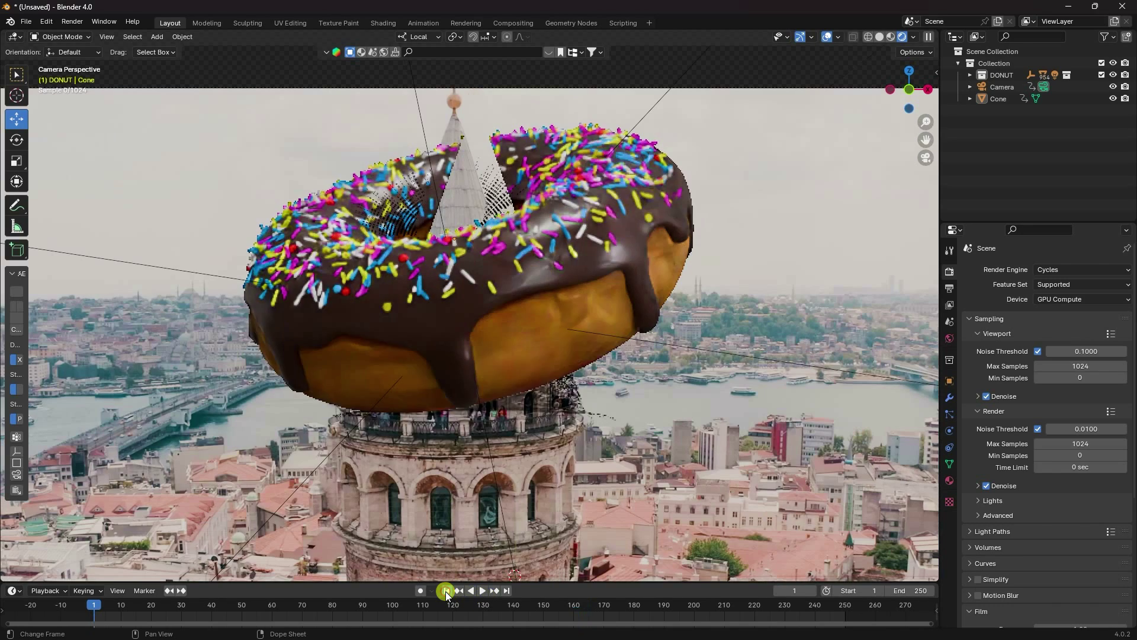
{"action": "left_click", "coordinate": [71, 21]}
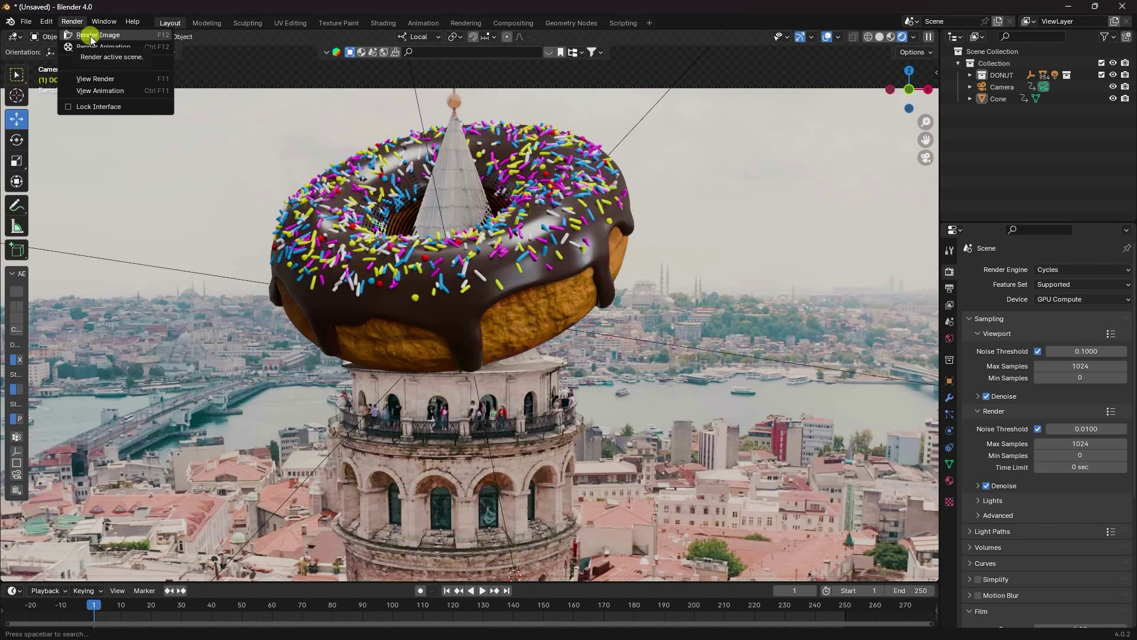
{"action": "left_click", "coordinate": [91, 37]}
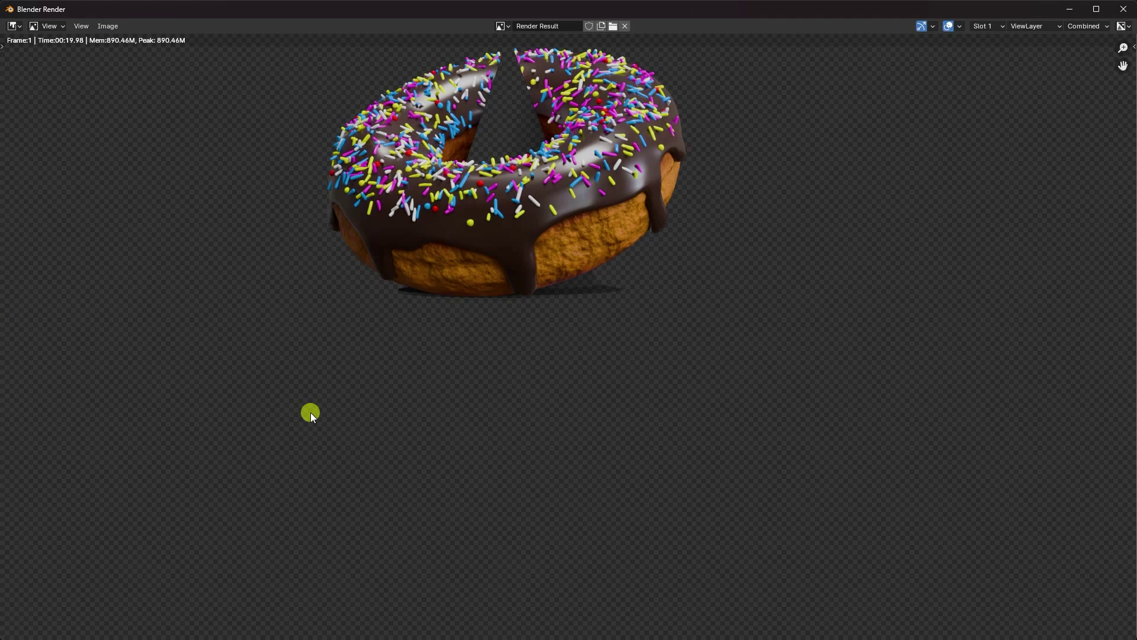
{"action": "scroll", "coordinate": [481, 231], "scroll_direction": "up", "scroll_amount": 3, "text": "shift"}
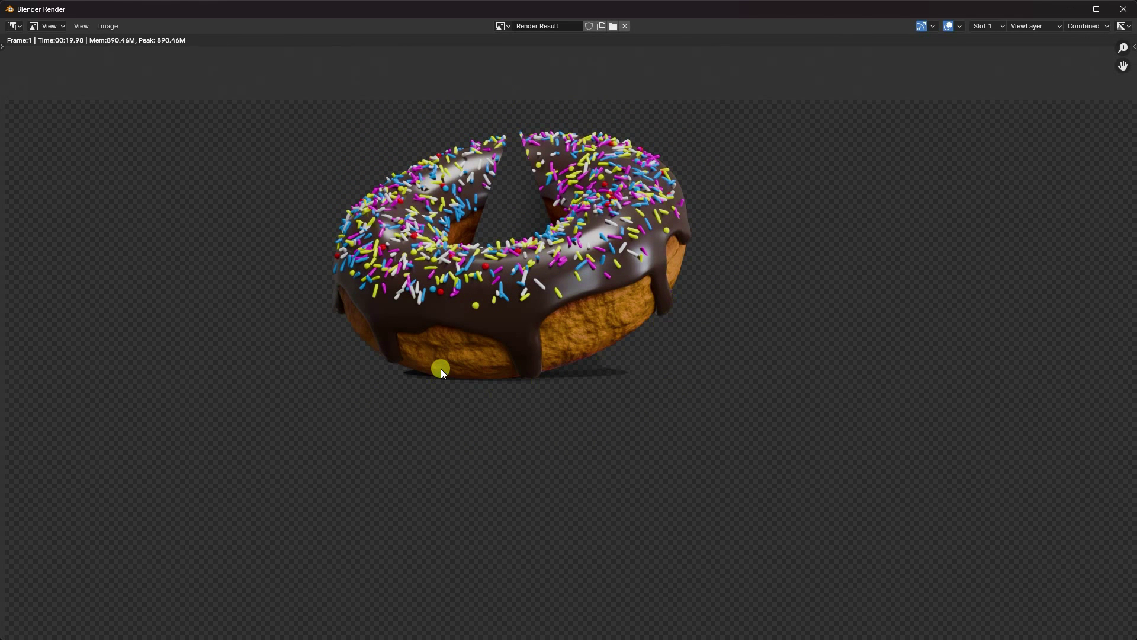
{"action": "left_click", "coordinate": [1119, 10]}
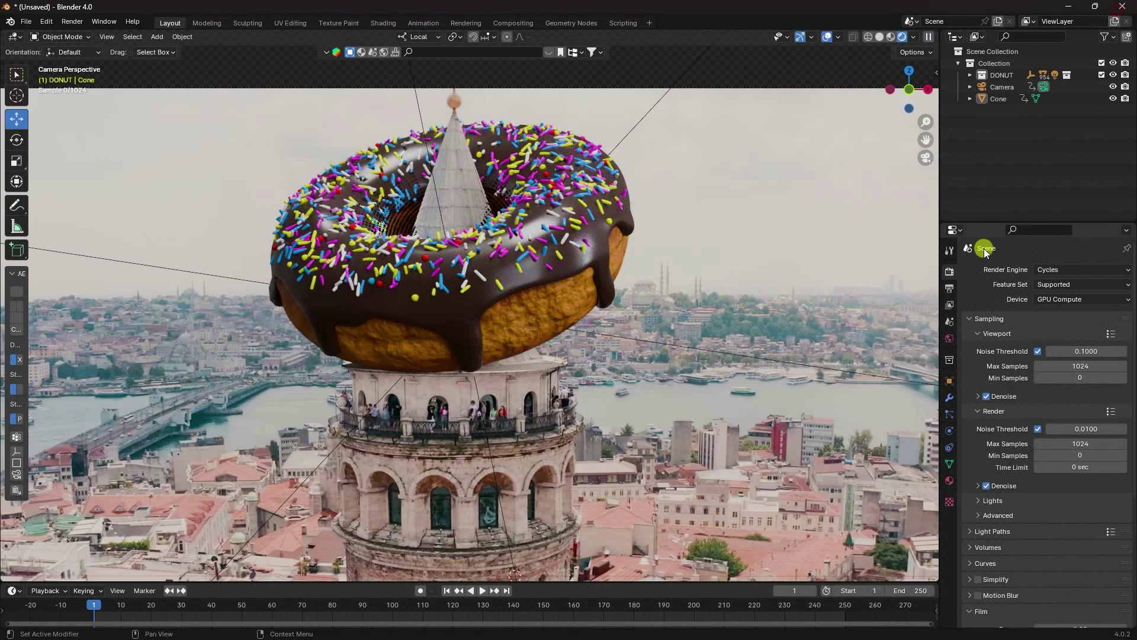
- Set the render output path to file name 1 in a new folder inside the Donat VFX folder on the Desktop
{"action": "left_click", "coordinate": [949, 289]}
{"action": "scroll", "coordinate": [997, 370], "scroll_direction": "down", "scroll_amount": 2}
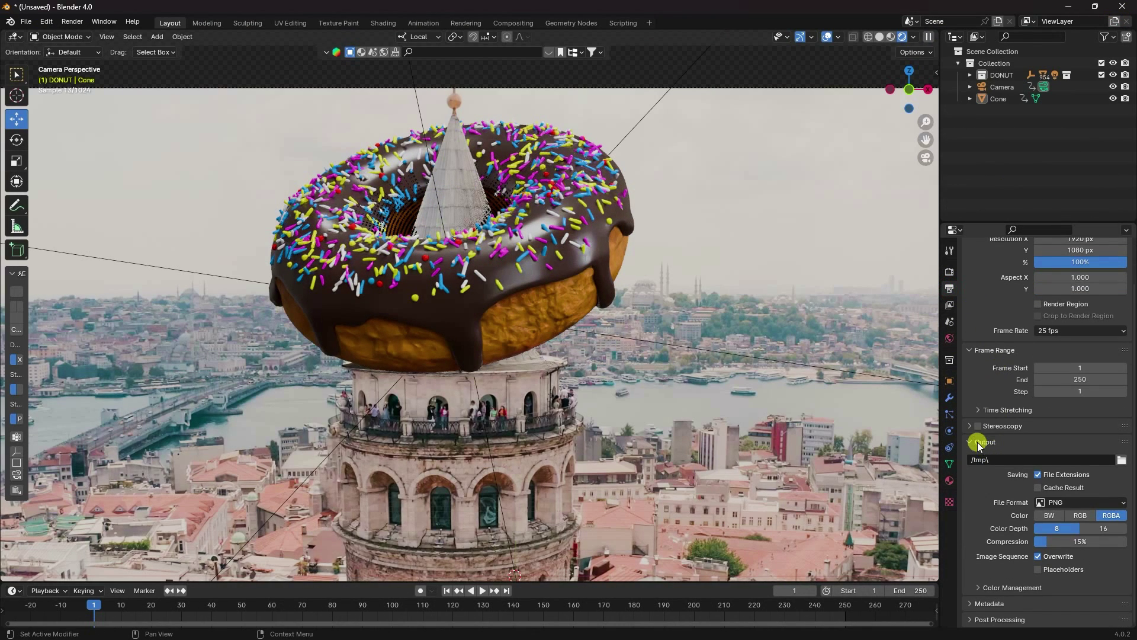
{"action": "left_click", "coordinate": [1121, 460]}
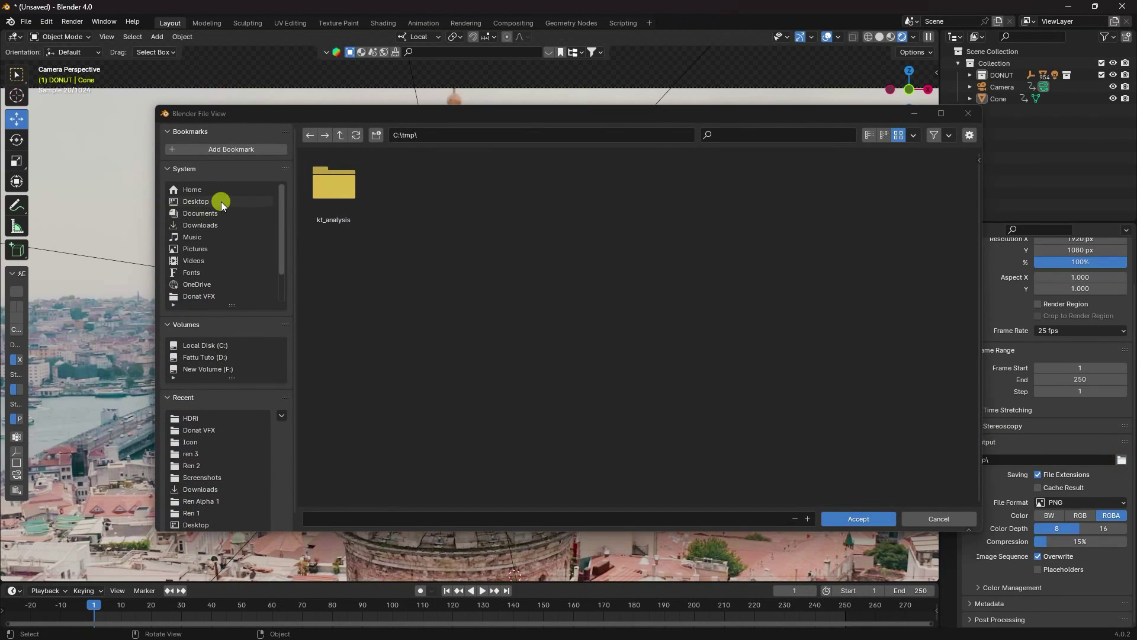
{"action": "left_click", "coordinate": [222, 204]}
{"action": "right_click", "coordinate": [610, 372]}
{"action": "left_click", "coordinate": [491, 198]}
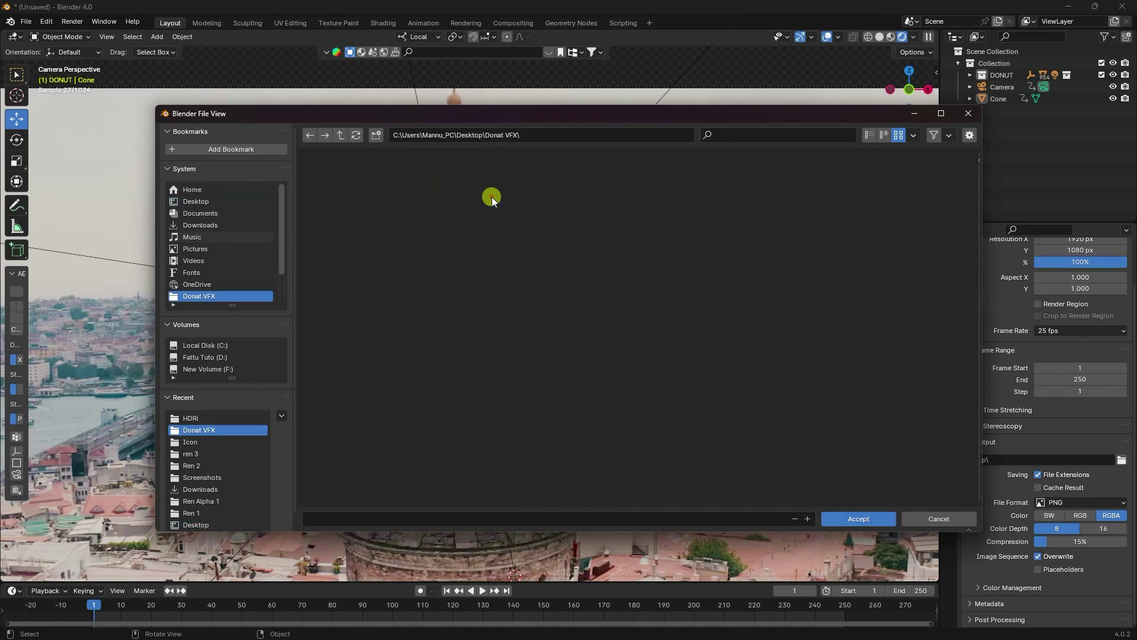
{"action": "right_click", "coordinate": [506, 432]}
{"action": "left_click", "coordinate": [496, 462]}
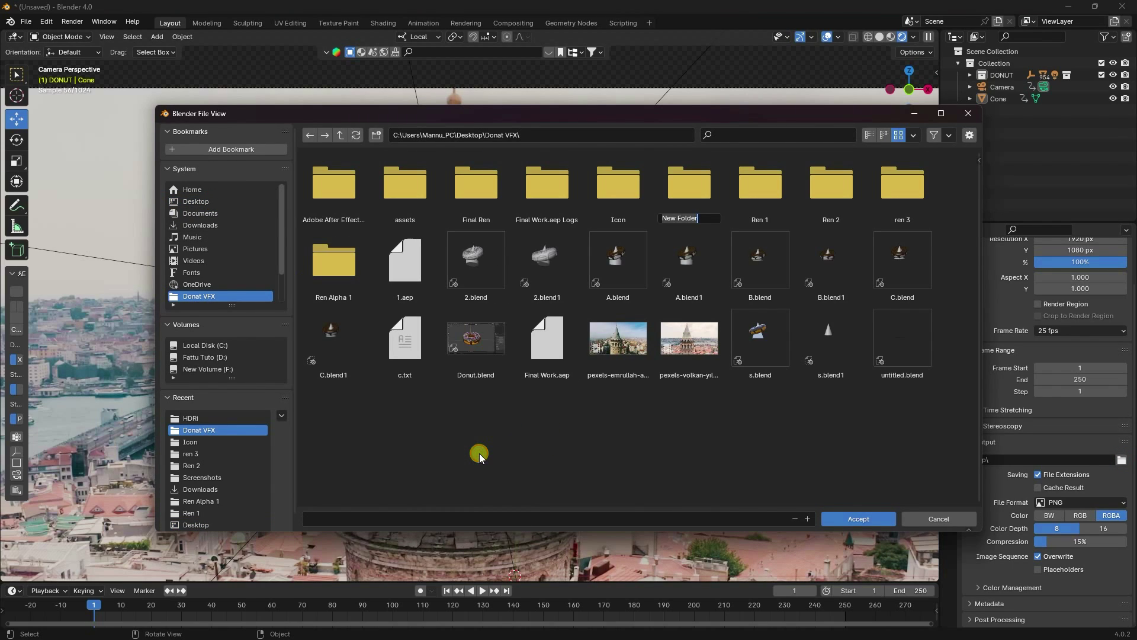
{"action": "double_click", "coordinate": [682, 201]}
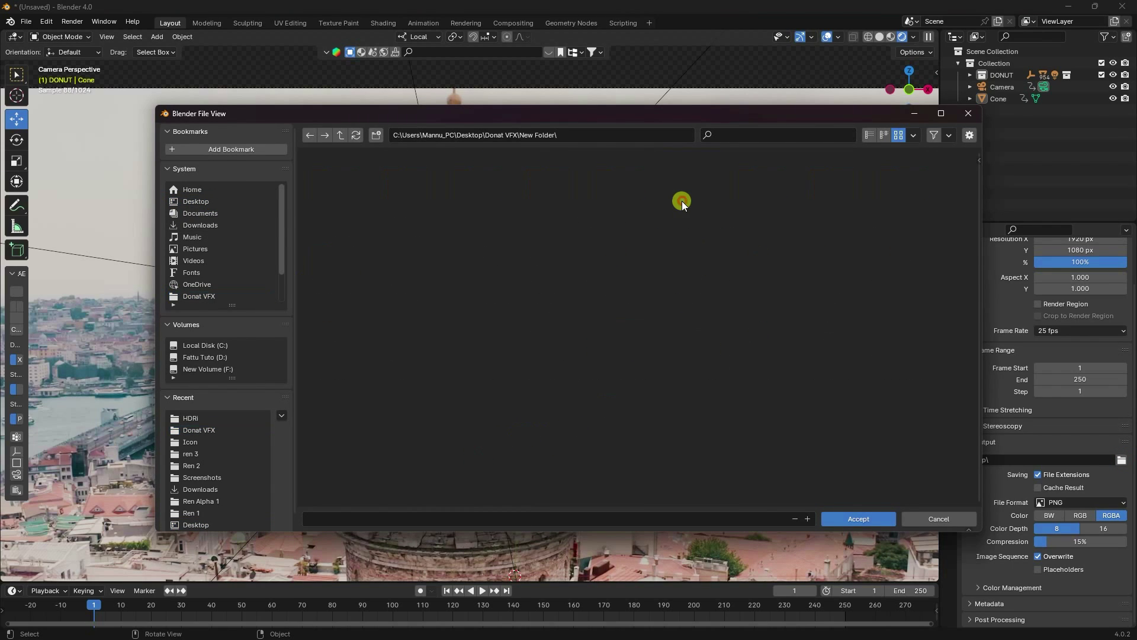
{"action": "left_click", "coordinate": [468, 517]}
{"action": "left_click", "coordinate": [853, 519]}
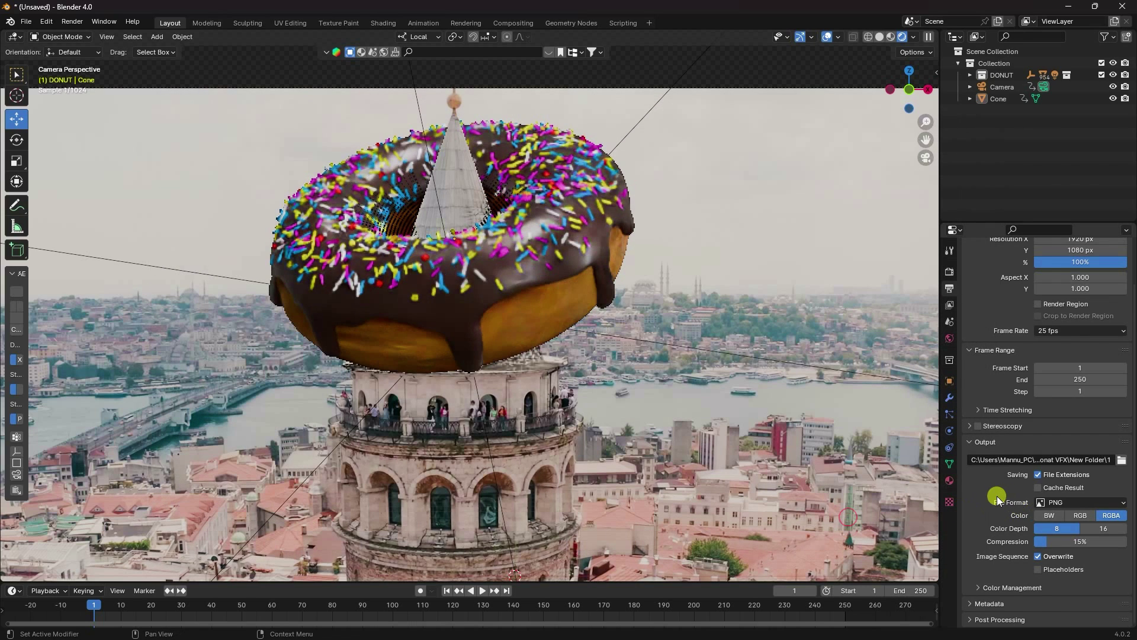
- Set the output file format to FFmpeg Video with the QuickTime container
{"action": "left_click", "coordinate": [1085, 503]}
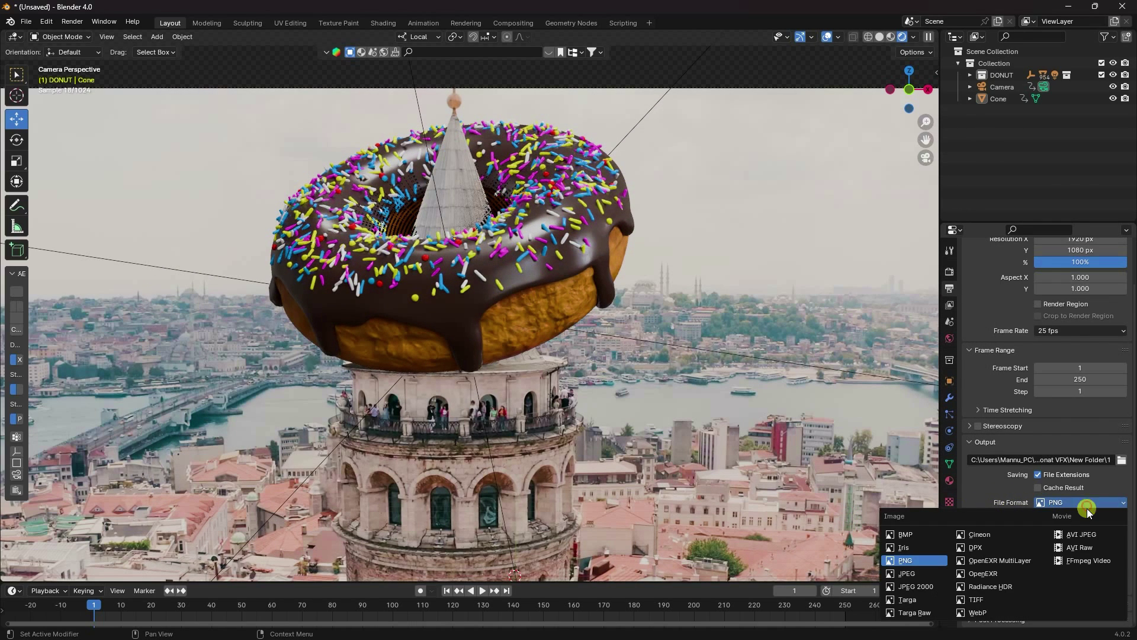
{"action": "left_click", "coordinate": [1101, 561]}
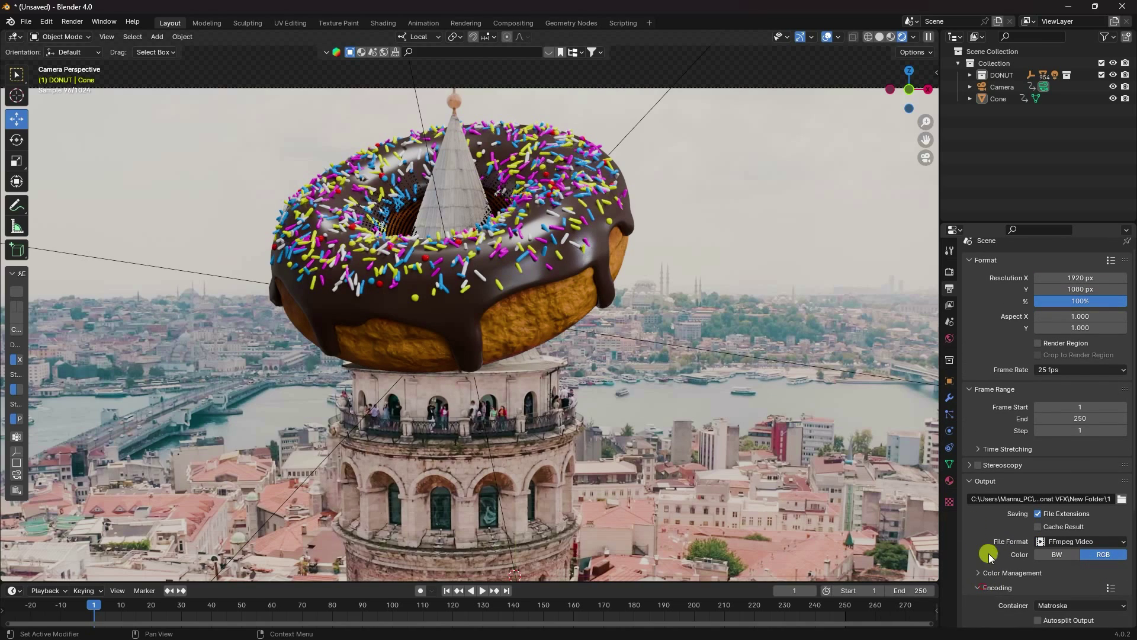
{"action": "scroll", "coordinate": [989, 557], "scroll_direction": "down", "scroll_amount": 5}
{"action": "left_click", "coordinate": [1045, 463]}
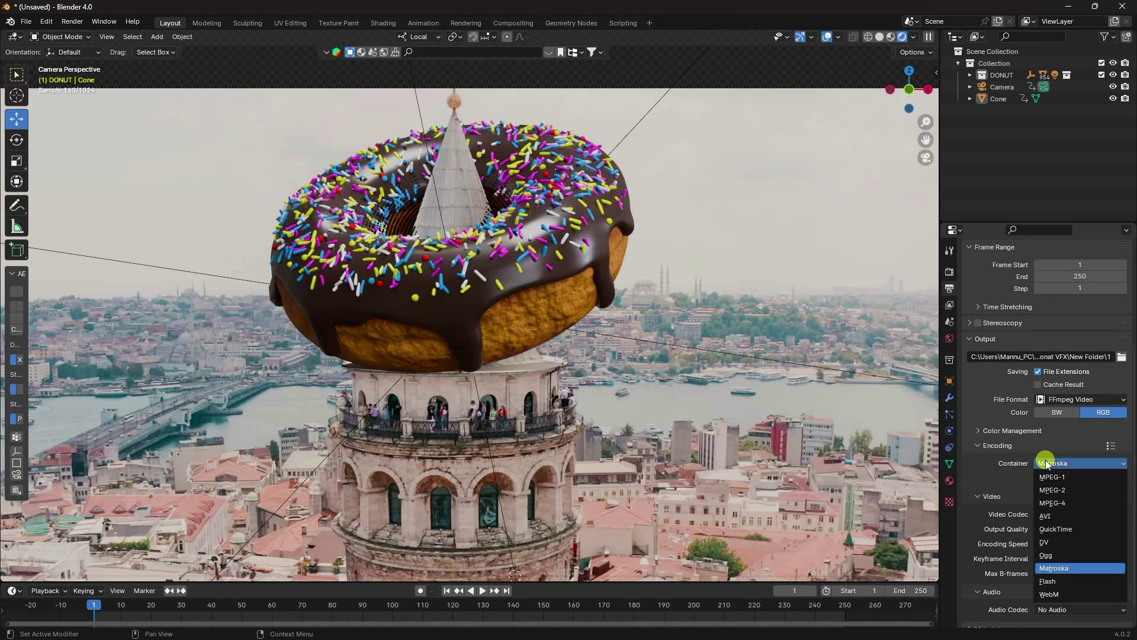
{"action": "left_click", "coordinate": [1063, 529]}
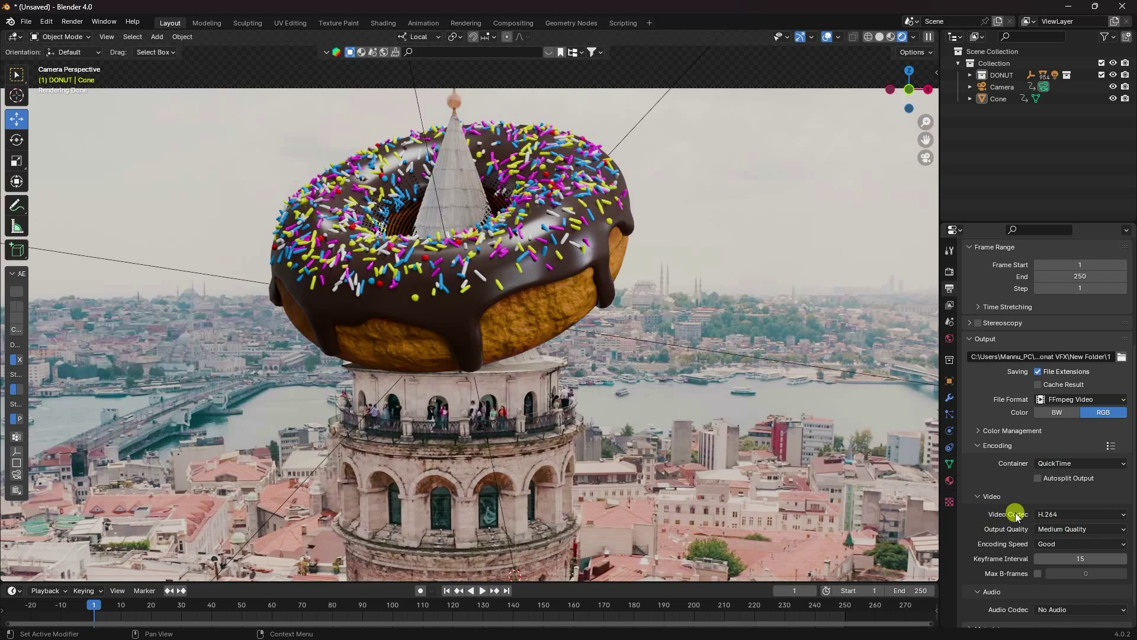
- Set the video codec to QT rle / QT Animation and the output color to RGBA
{"action": "left_click", "coordinate": [1051, 513]}
{"action": "left_click", "coordinate": [1059, 464]}
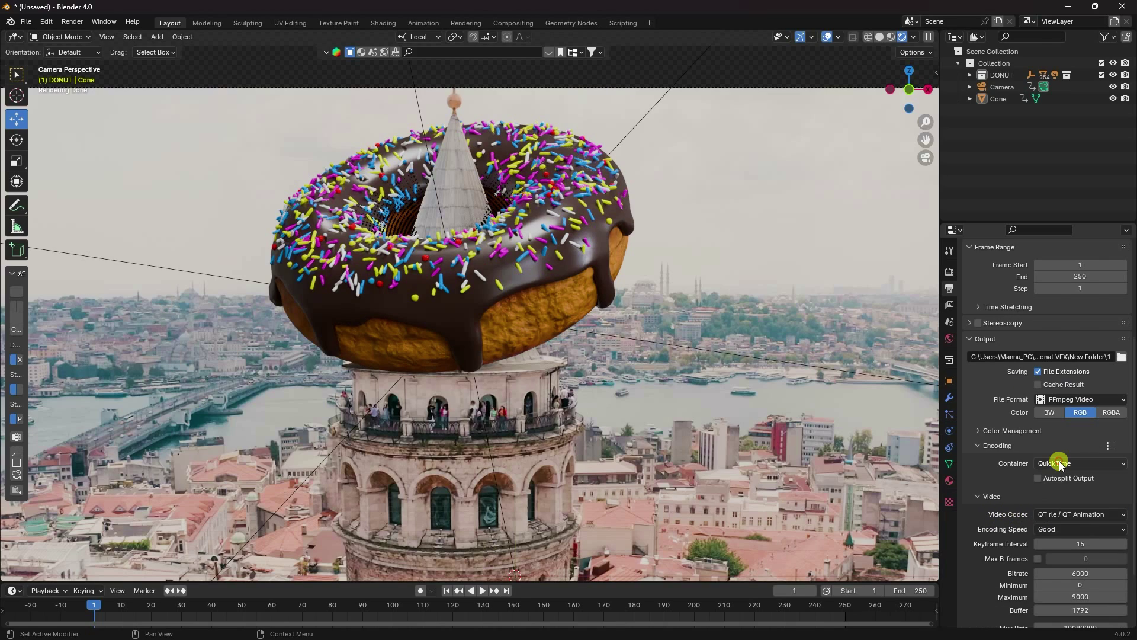
{"action": "scroll", "coordinate": [1002, 490], "scroll_direction": "down", "scroll_amount": 3}
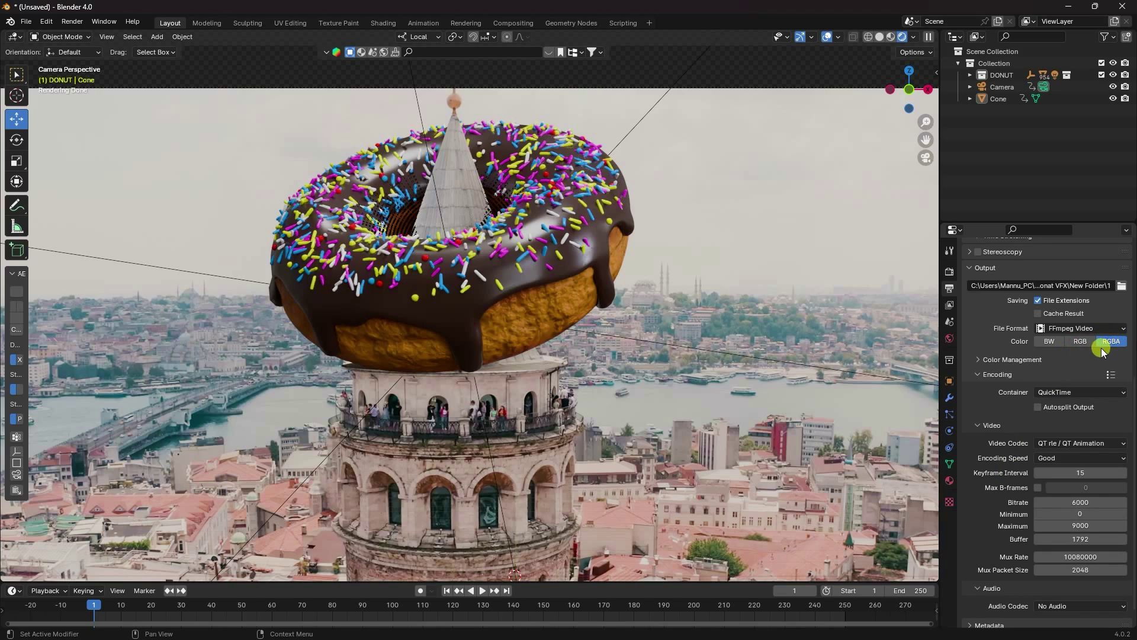
{"action": "scroll", "coordinate": [992, 365], "scroll_direction": "up", "scroll_amount": 1}
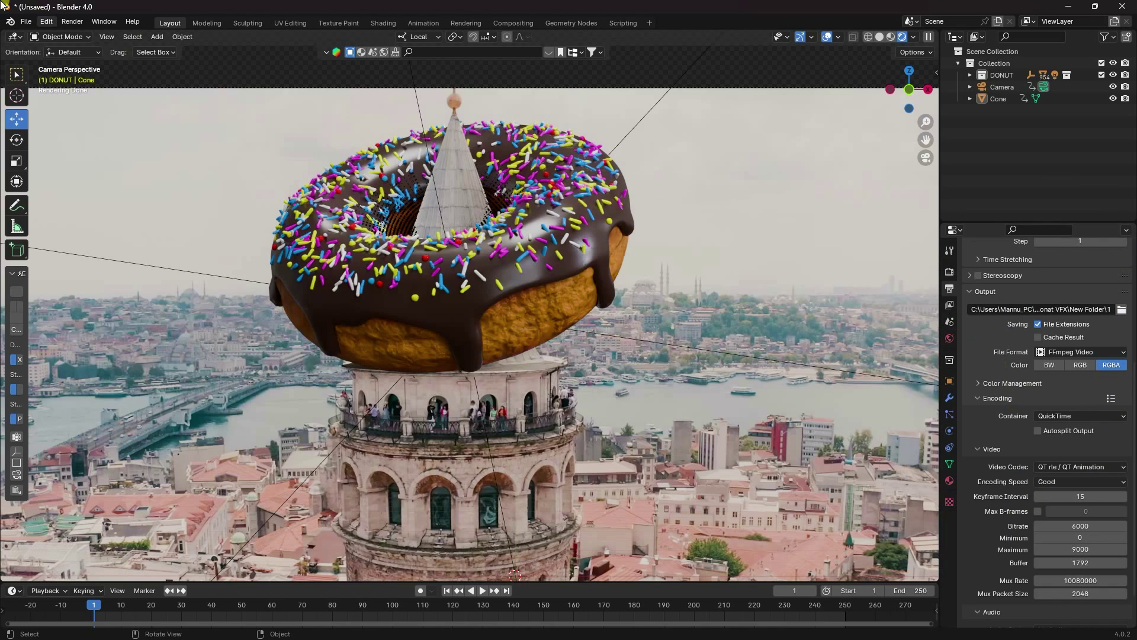
- Start rendering the full animation, and cancel the render while it is on frame 1
{"action": "left_click", "coordinate": [78, 22]}
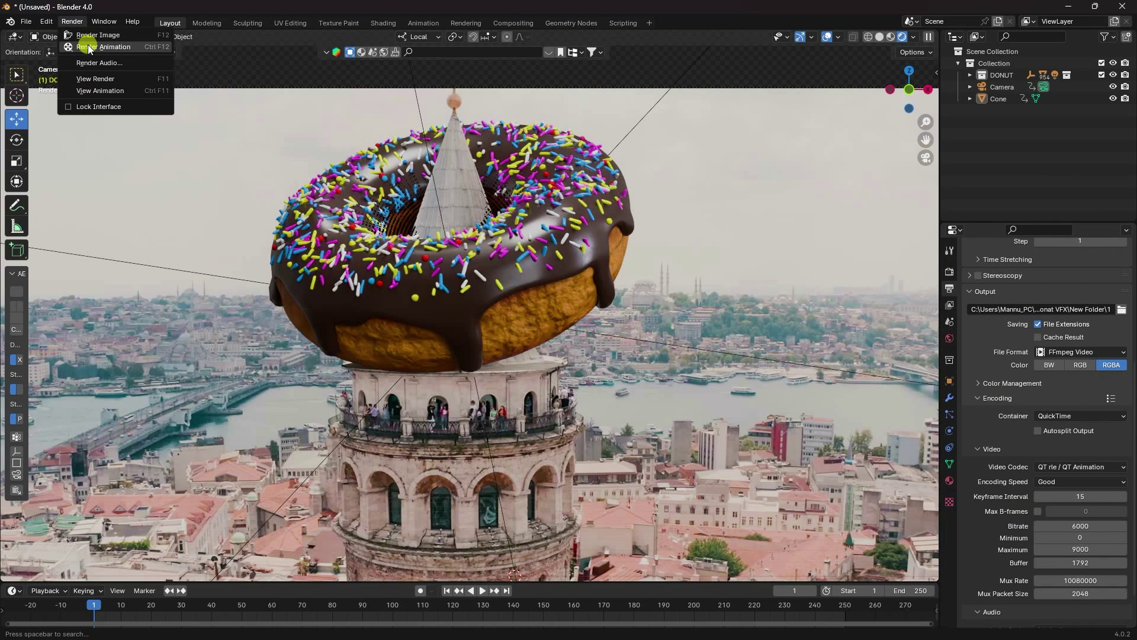
{"action": "left_click", "coordinate": [89, 47]}
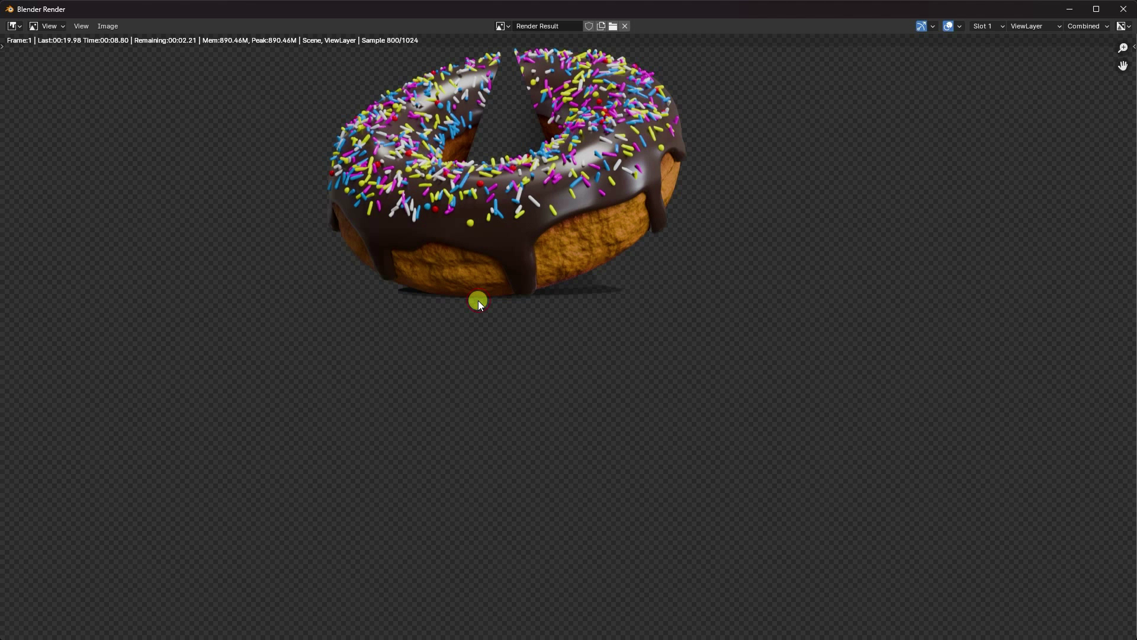
{"action": "key", "text": "Escape"}
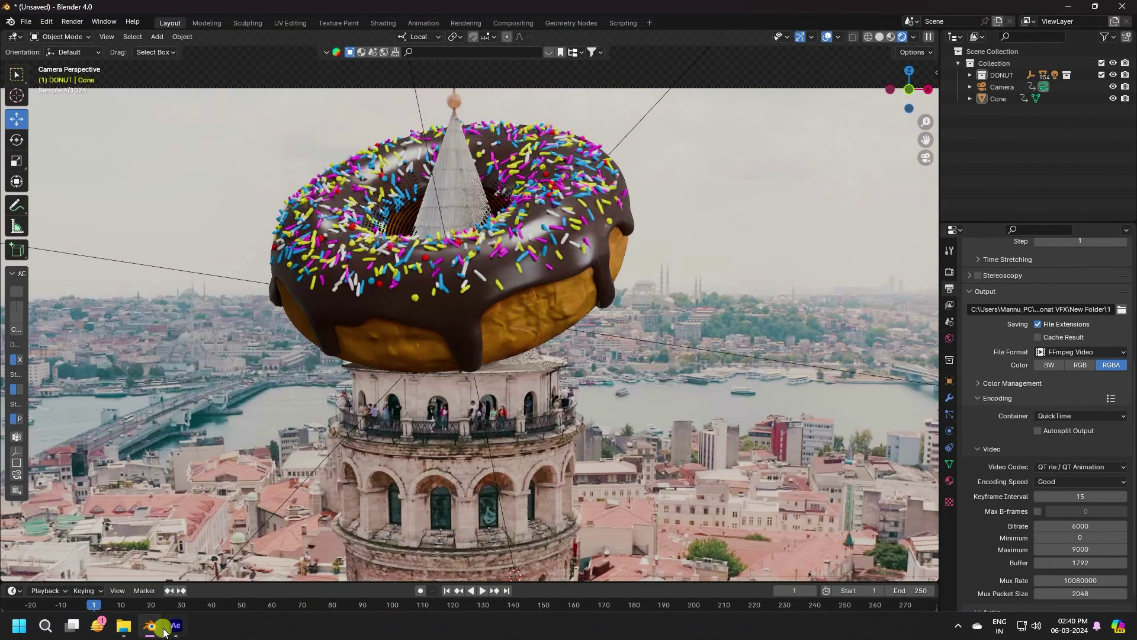
{"action": "left_click", "coordinate": [170, 629]}
{"action": "left_click", "coordinate": [693, 323]}
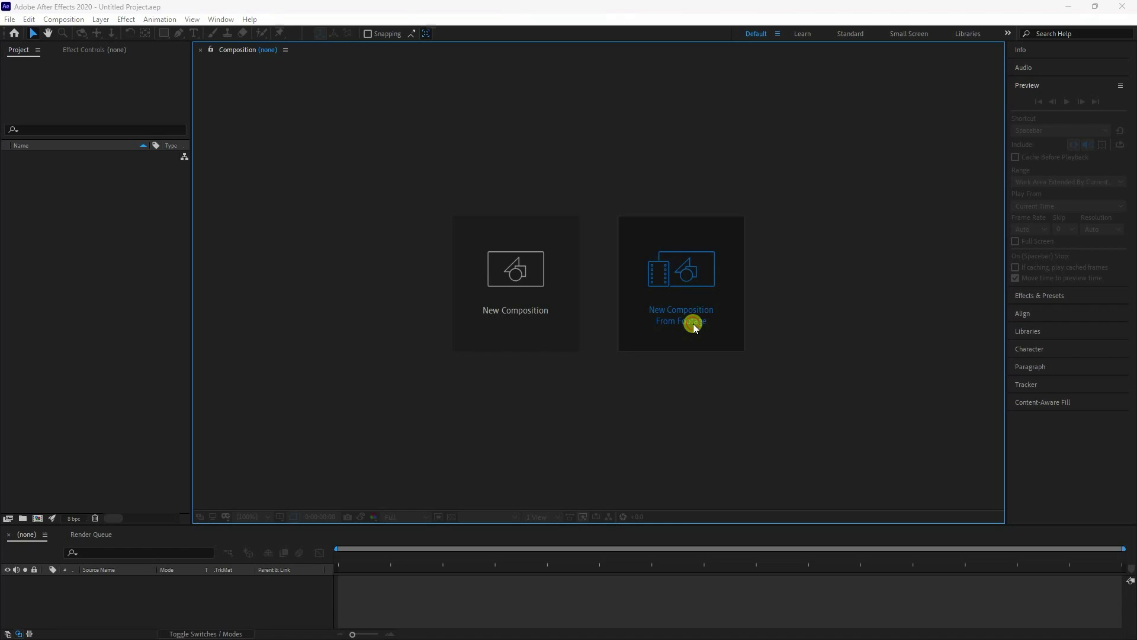
{"action": "left_click", "coordinate": [693, 323]}
{"action": "left_click", "coordinate": [495, 233]}
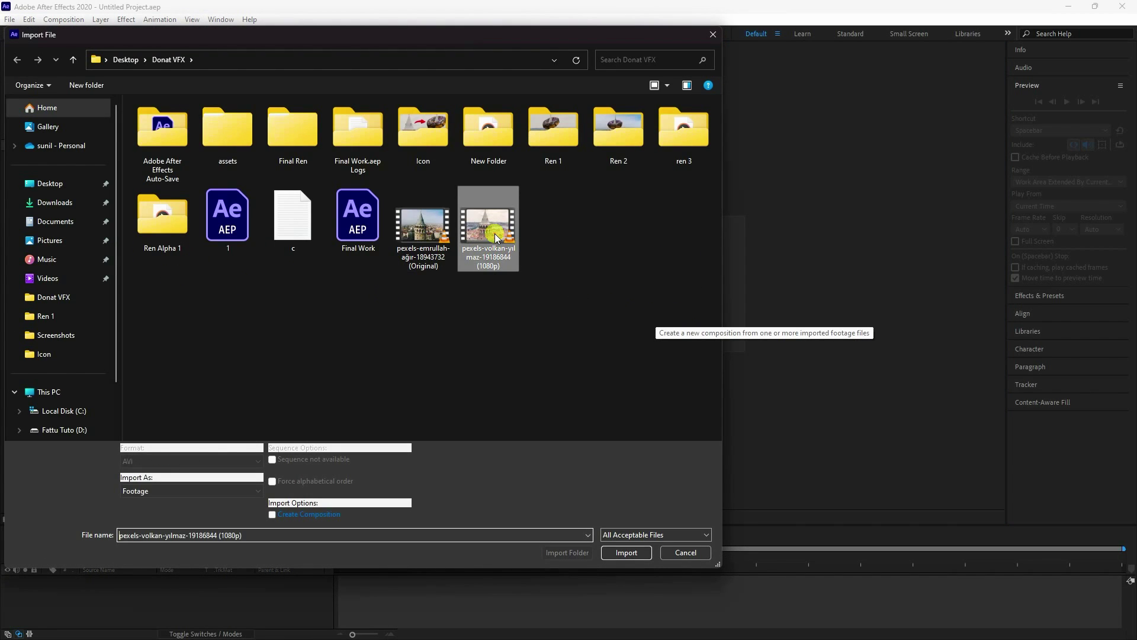
{"action": "left_click", "coordinate": [628, 554]}
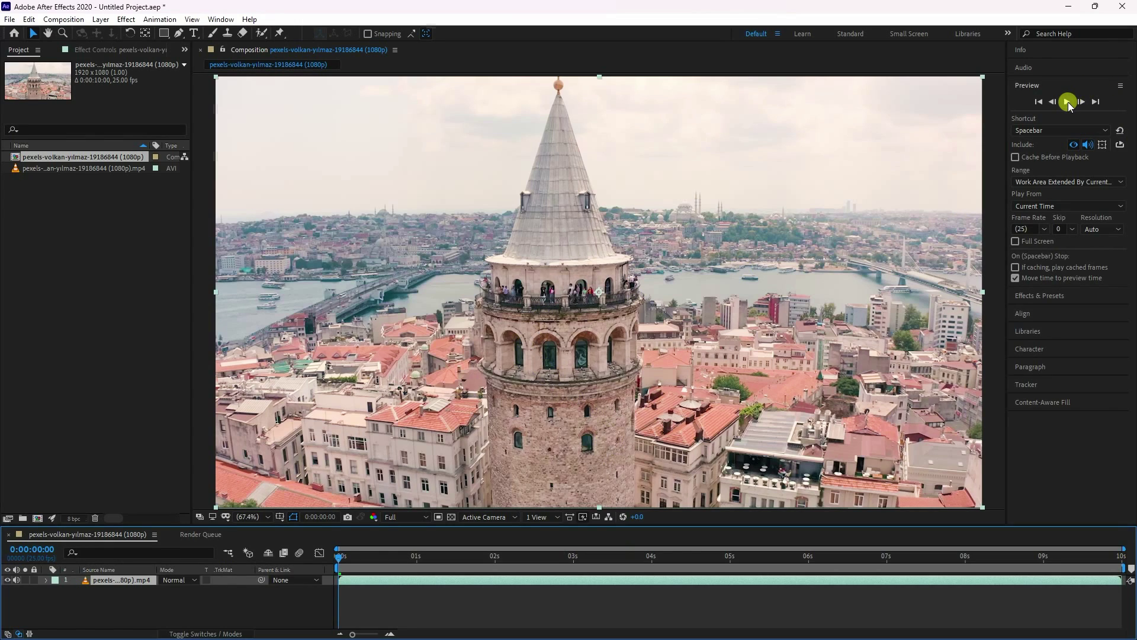
{"action": "left_click", "coordinate": [1067, 102]}
{"action": "left_click", "coordinate": [1066, 102]}
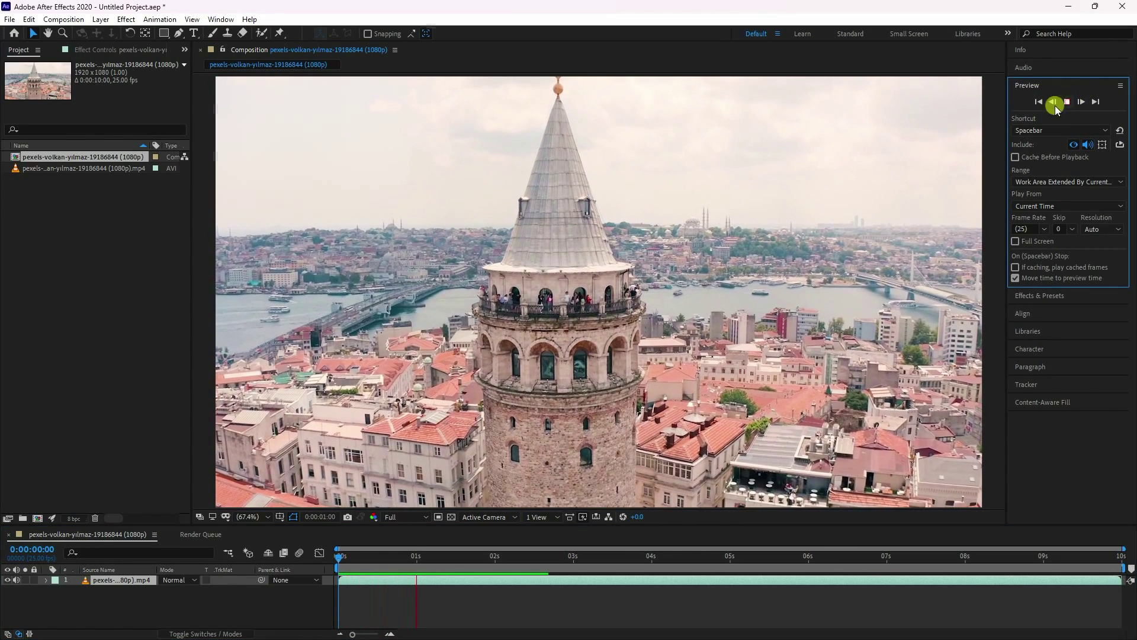
- Import the donut render C0001-0250 from the ren 3 folder as footage, interpreting its alpha as Straight - Unmatted
{"action": "right_click", "coordinate": [45, 208]}
{"action": "left_click", "coordinate": [76, 270]}
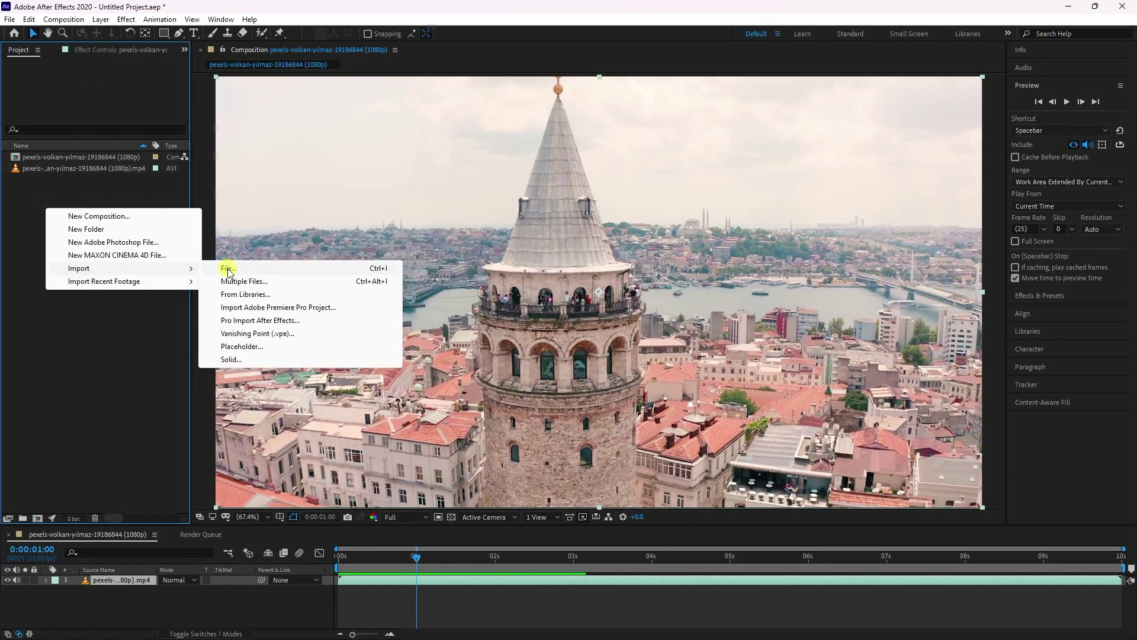
{"action": "left_click", "coordinate": [227, 268]}
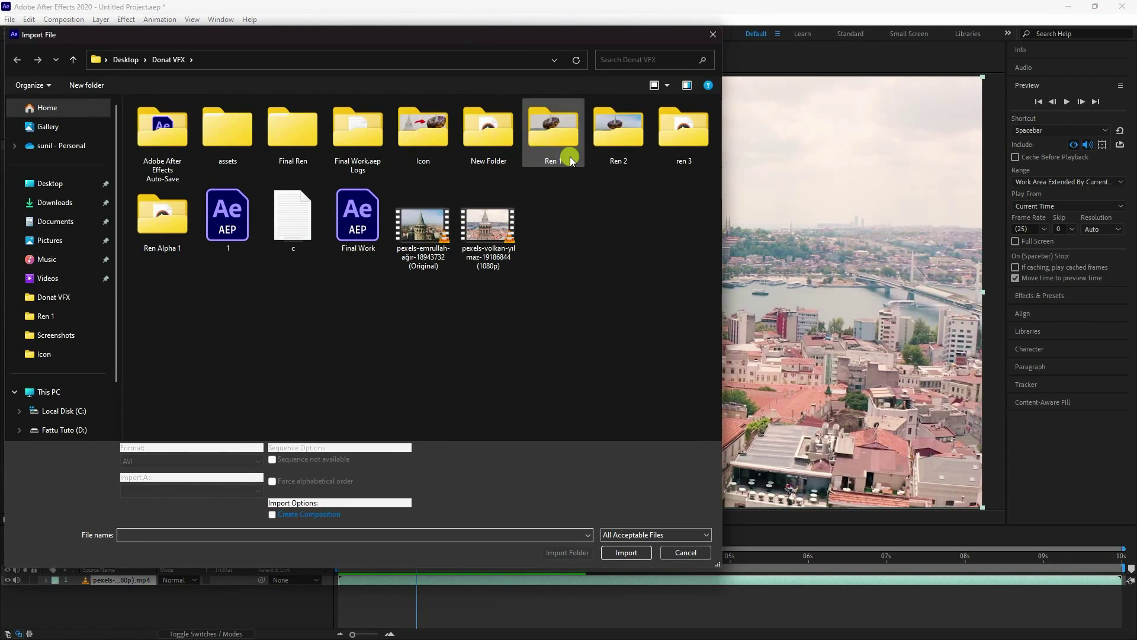
{"action": "double_click", "coordinate": [684, 133]}
{"action": "left_click", "coordinate": [148, 145]}
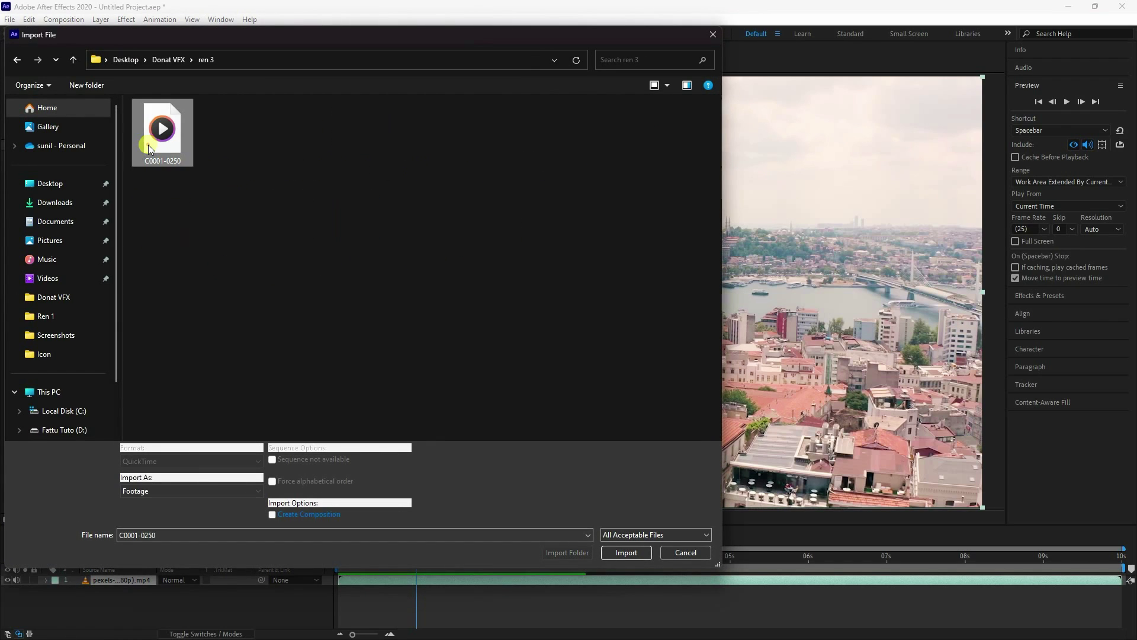
{"action": "mouse_move", "coordinate": [170, 133]}
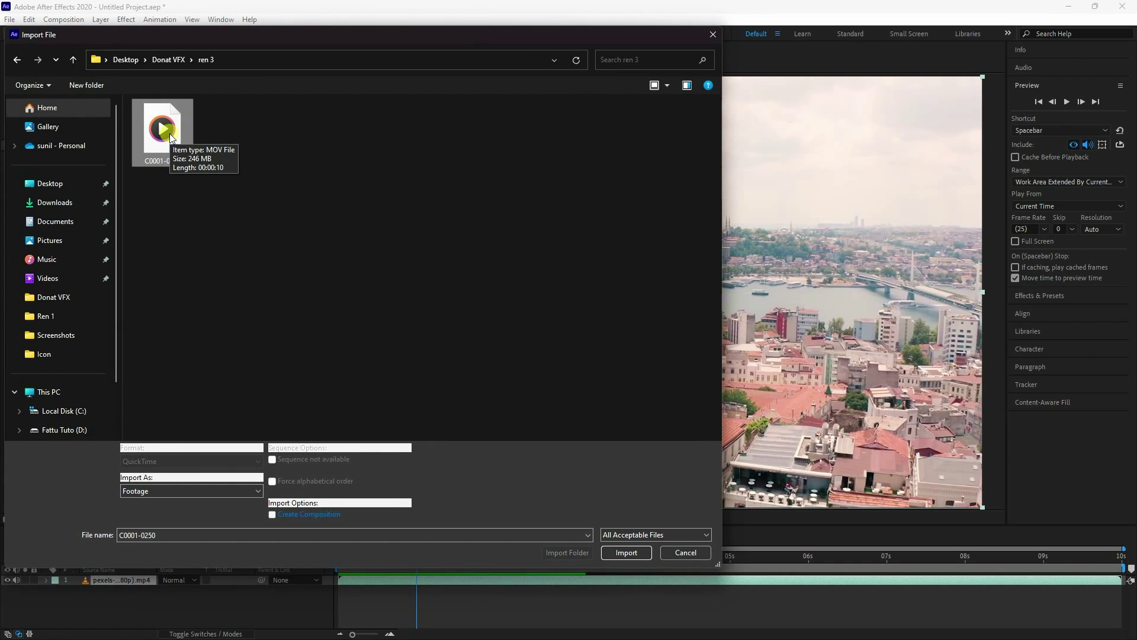
{"action": "left_click", "coordinate": [625, 550]}
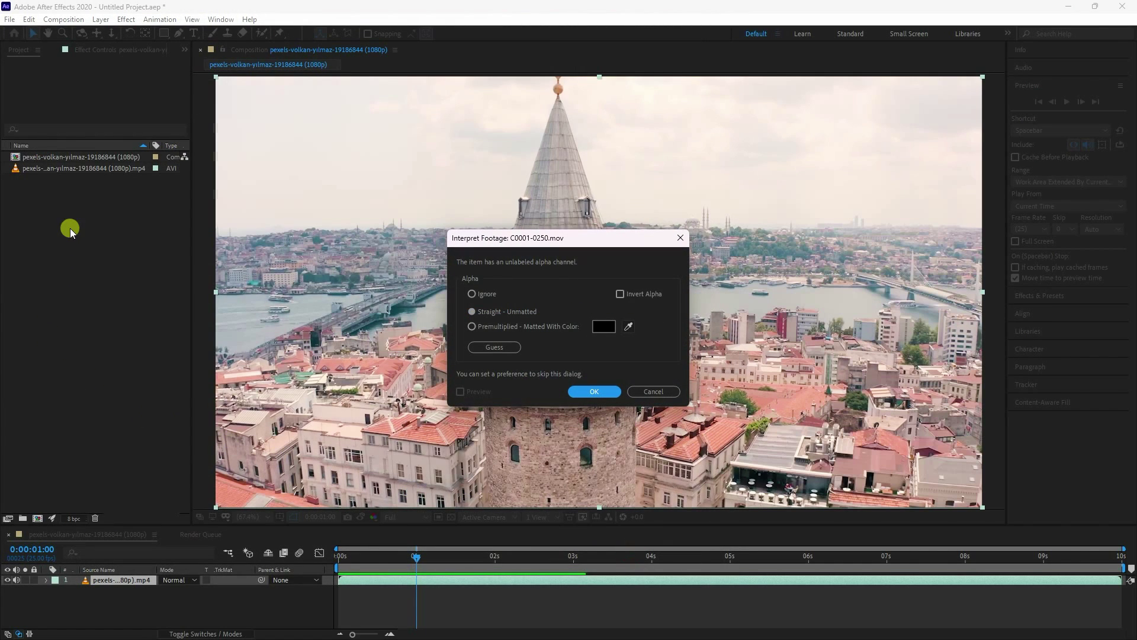
{"action": "left_click", "coordinate": [594, 392]}
- Place C0001-0250.mov above the tower footage in the composition and preview the composite up to about 5 seconds
{"action": "left_click_drag", "start_coordinate": [47, 157], "coordinate": [112, 580]}
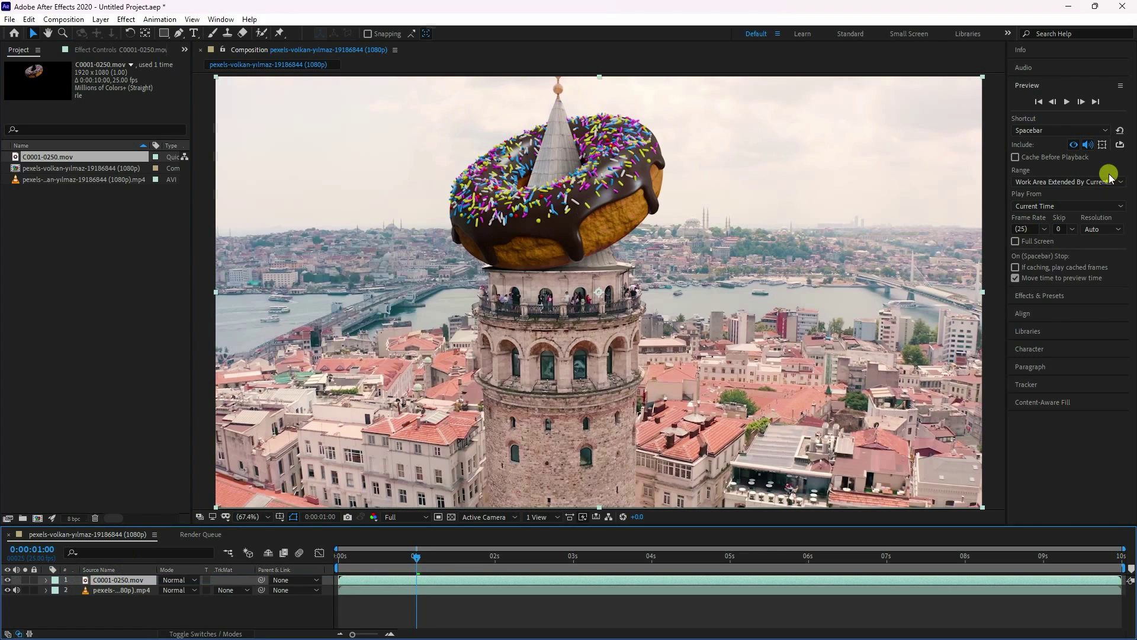
{"action": "left_click", "coordinate": [1067, 102]}
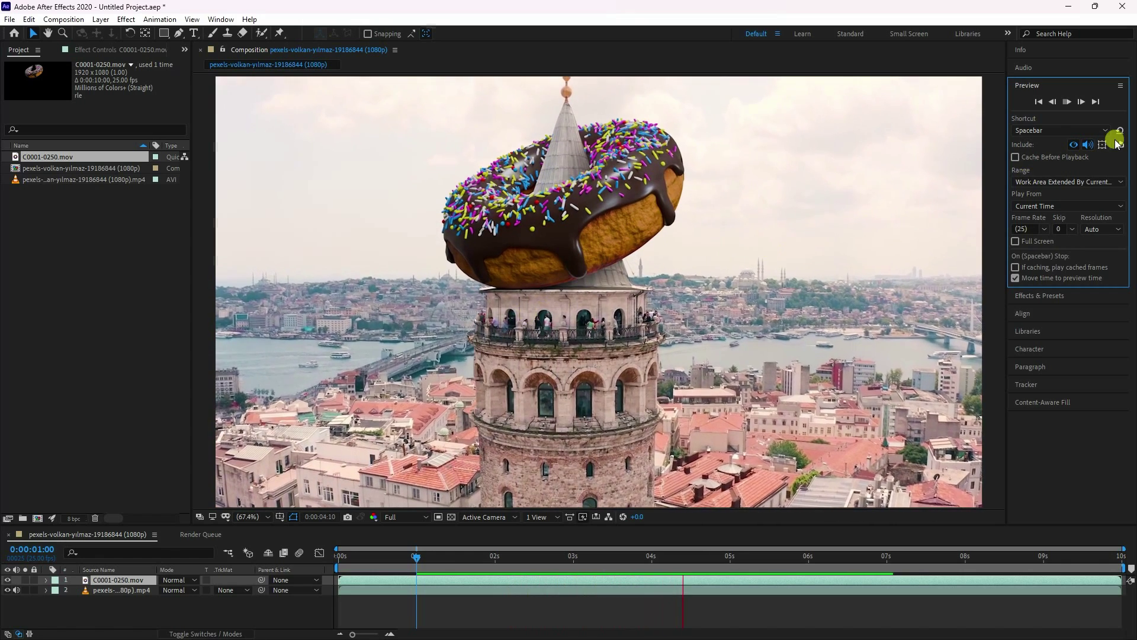
{"action": "left_click", "coordinate": [1066, 101]}
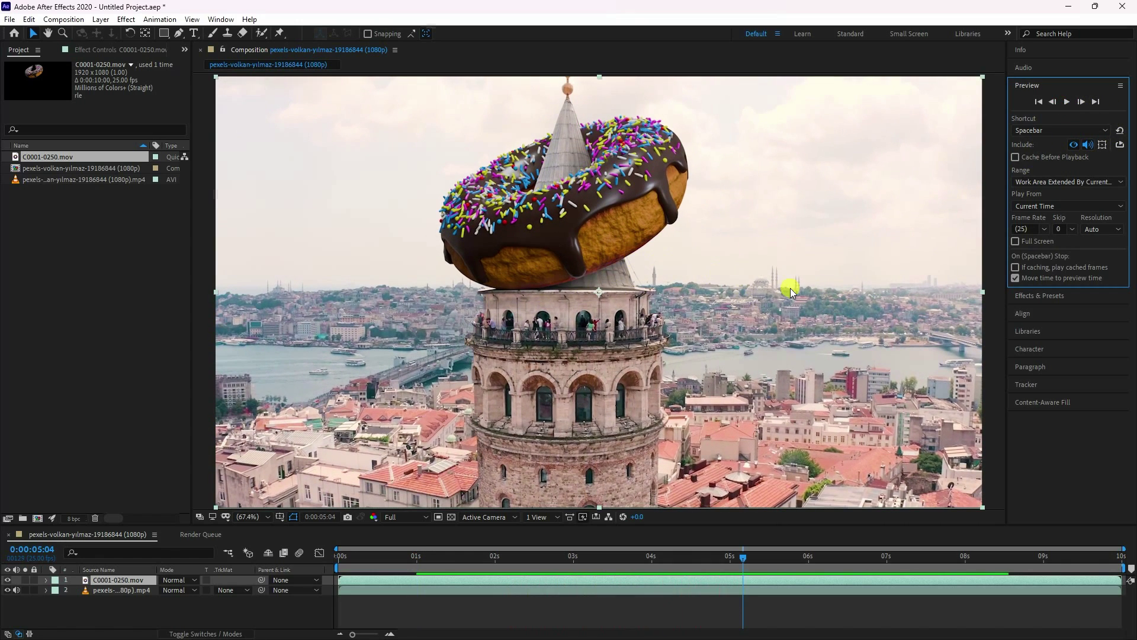
- Add an adjustment layer above the donut render and apply the Curves color correction effect to it
{"action": "right_click", "coordinate": [131, 617]}
{"action": "mouse_move", "coordinate": [157, 476]}
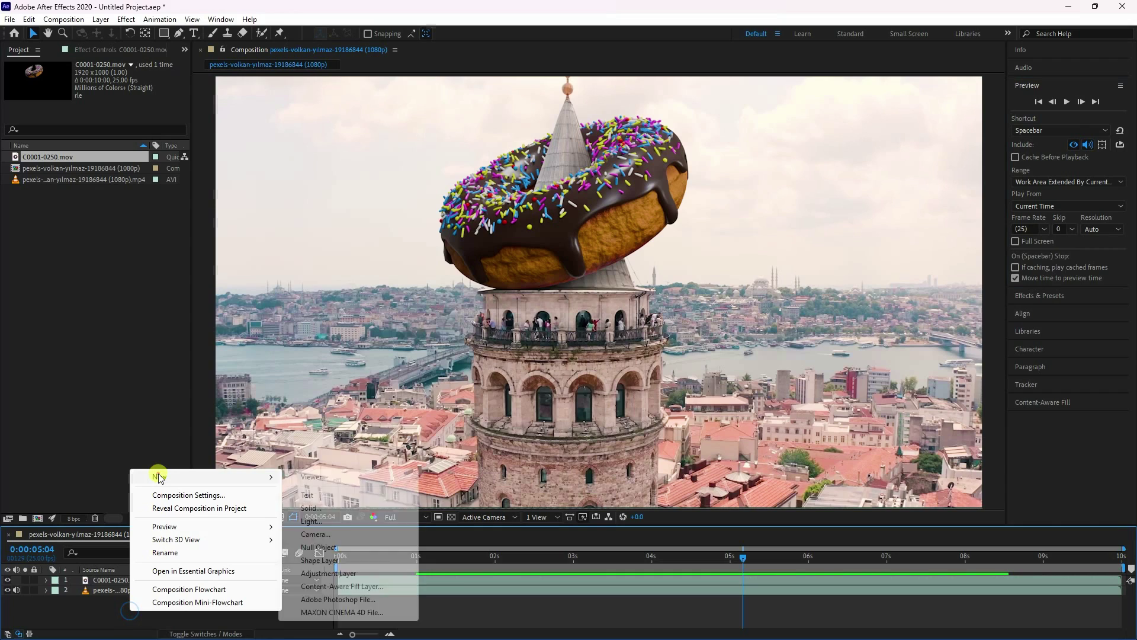
{"action": "left_click", "coordinate": [320, 574]}
{"action": "left_click", "coordinate": [1047, 295]}
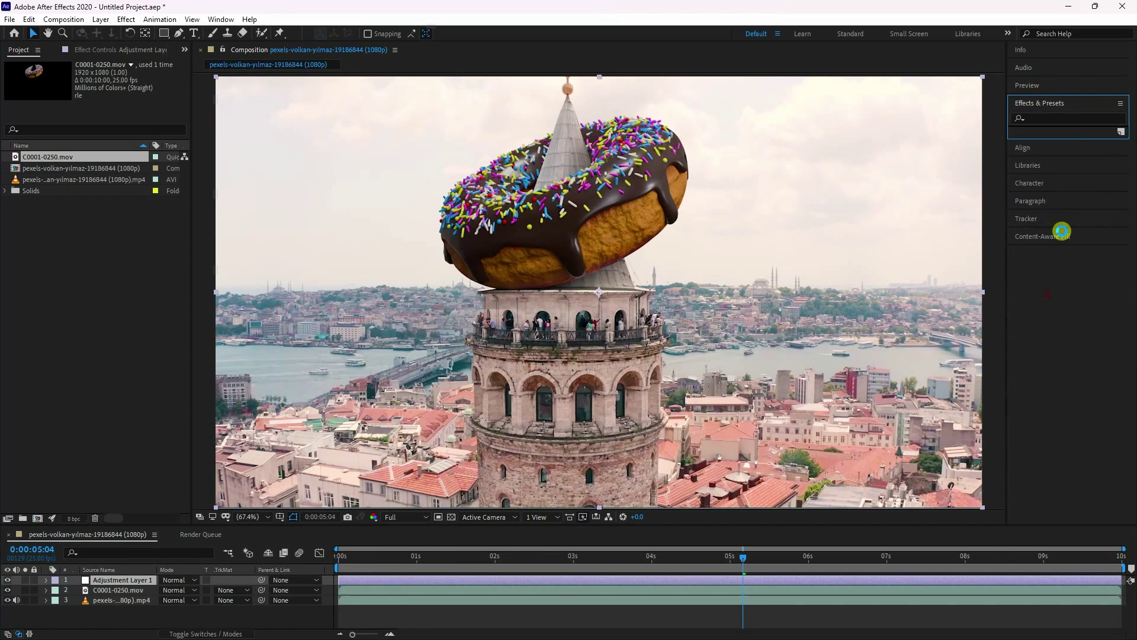
{"action": "left_click", "coordinate": [1044, 120]}
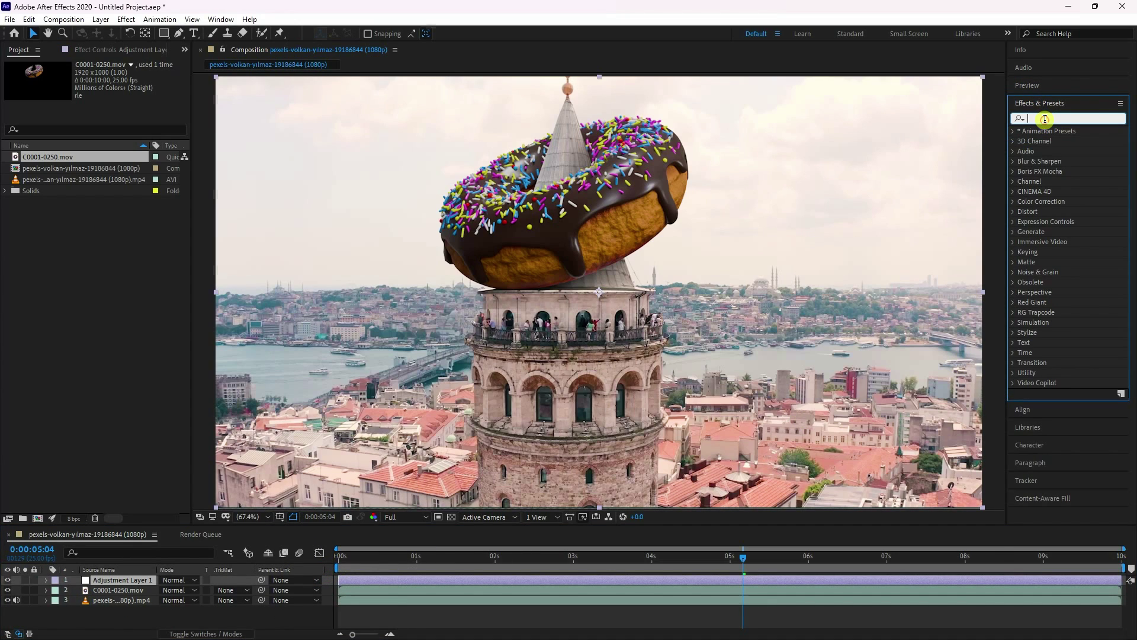
{"action": "type", "text": "cur"}
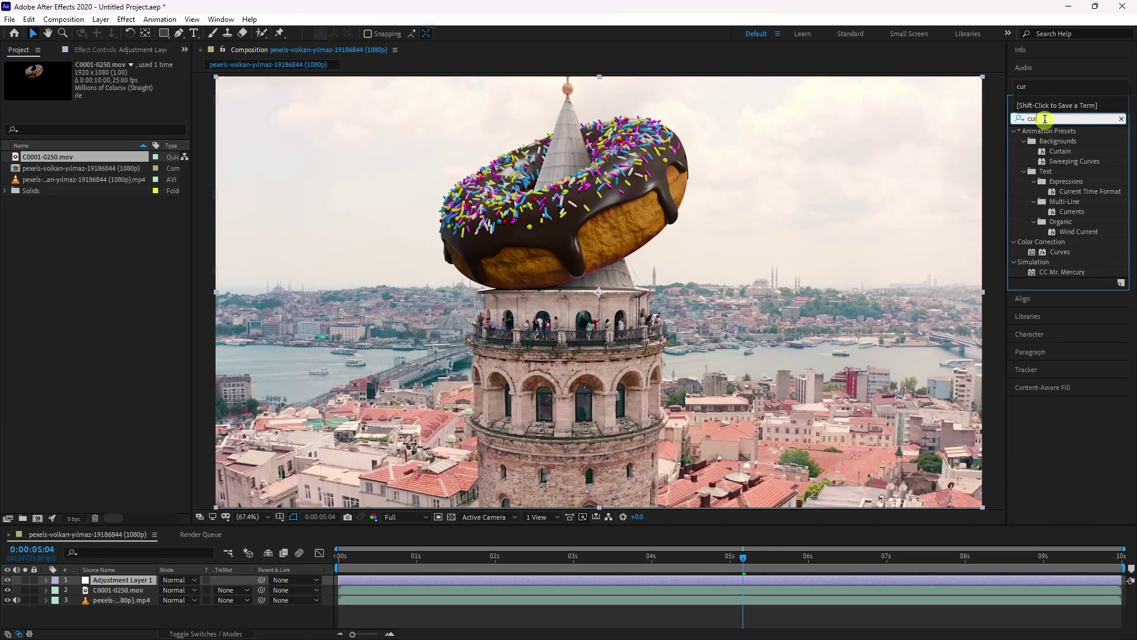
{"action": "double_click", "coordinate": [1061, 251]}
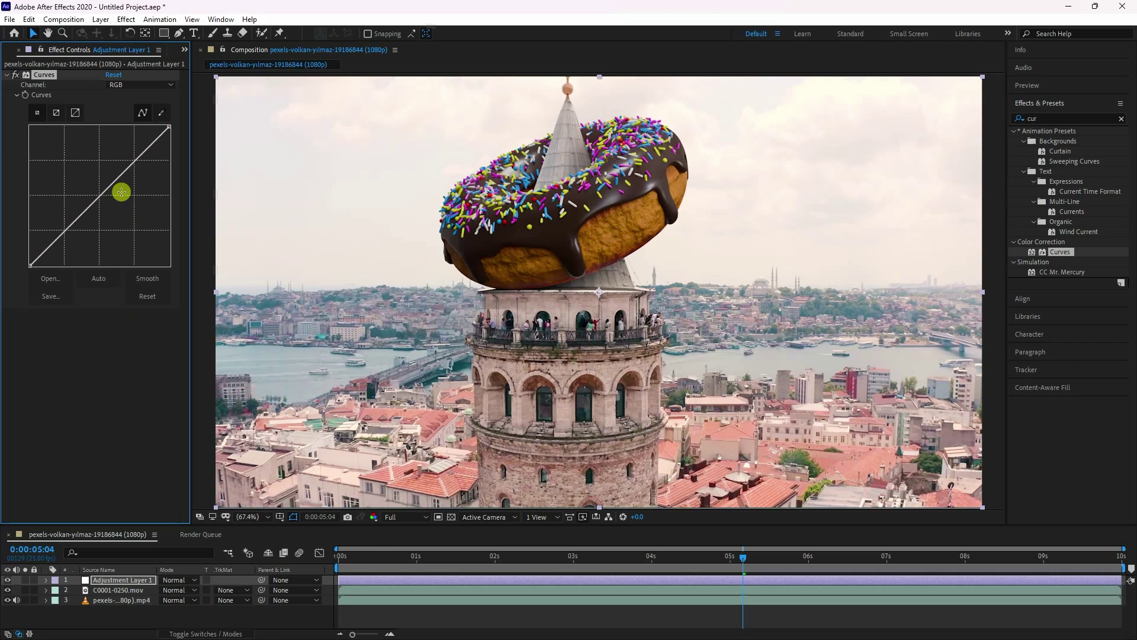
- Shape the RGB curve into a slight S, raising the highlights and lowering the shadows for more contrast
{"action": "left_click_drag", "start_coordinate": [118, 174], "coordinate": [119, 168]}
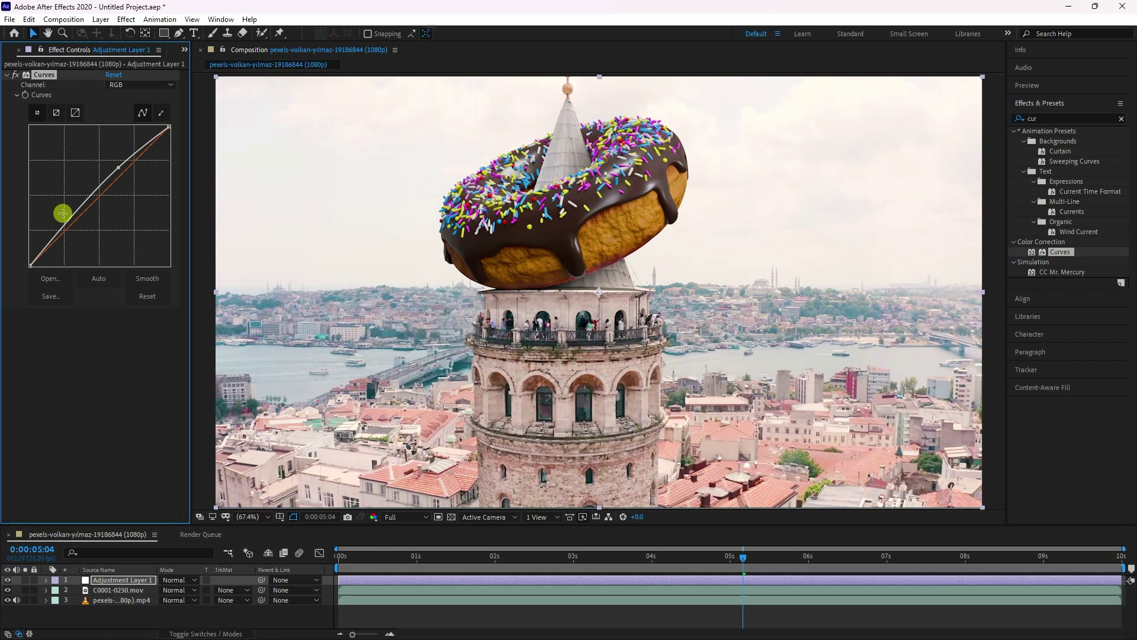
{"action": "left_click_drag", "start_coordinate": [61, 214], "coordinate": [70, 228]}
{"action": "left_click", "coordinate": [746, 287]}
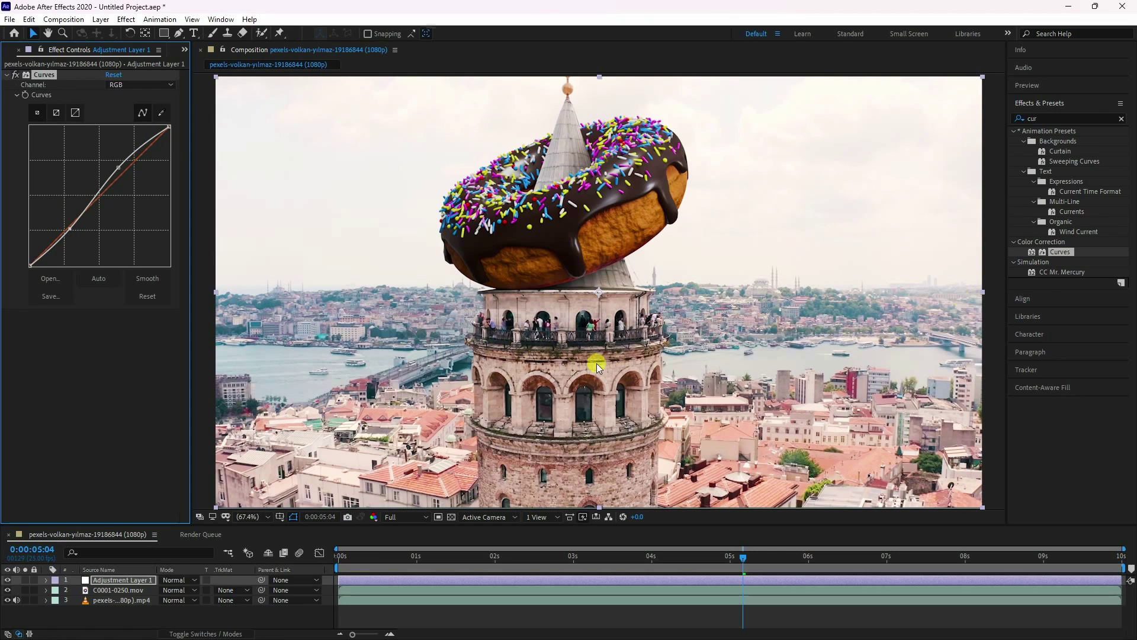
- Return to the first frame and preview the color-corrected composite from the start
{"action": "left_click", "coordinate": [1036, 90]}
{"action": "left_click", "coordinate": [1052, 102]}
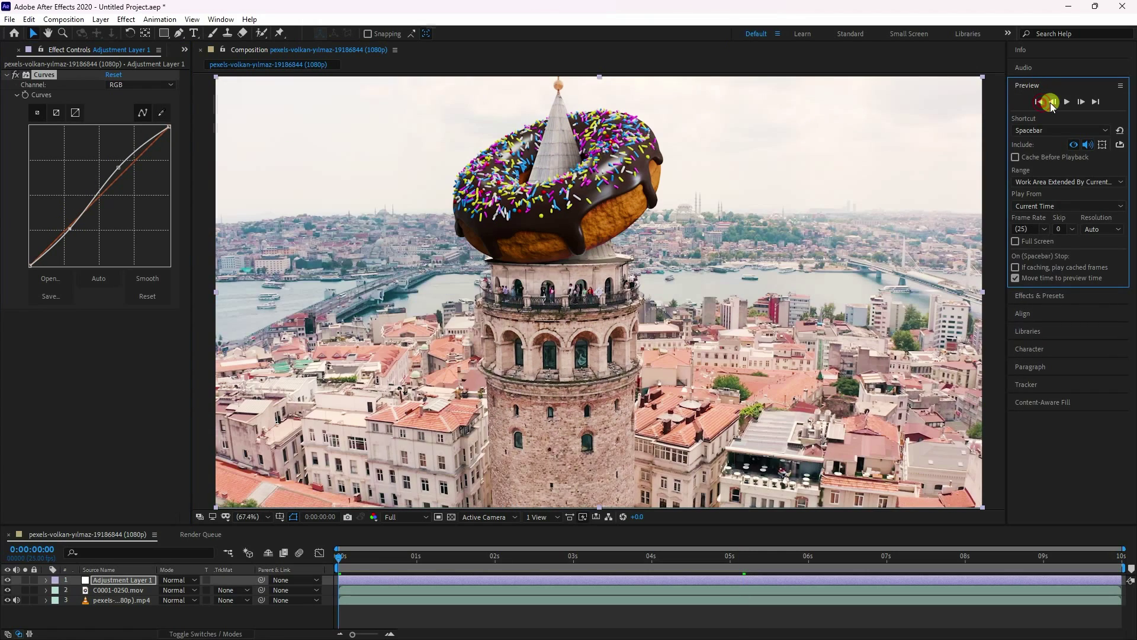
{"action": "left_click", "coordinate": [1067, 102]}
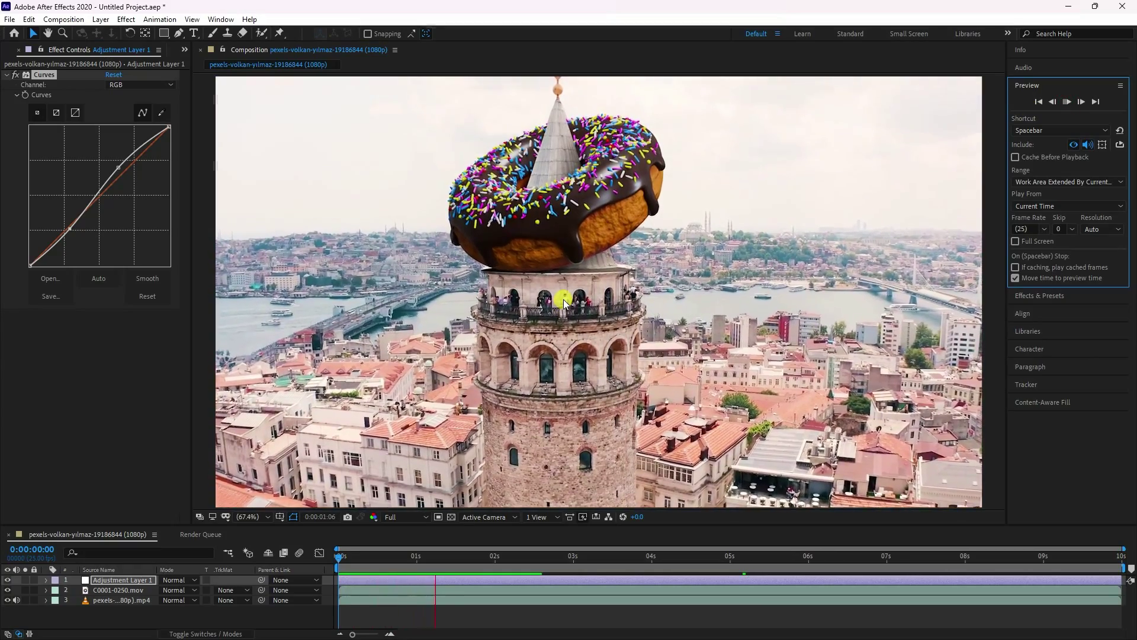